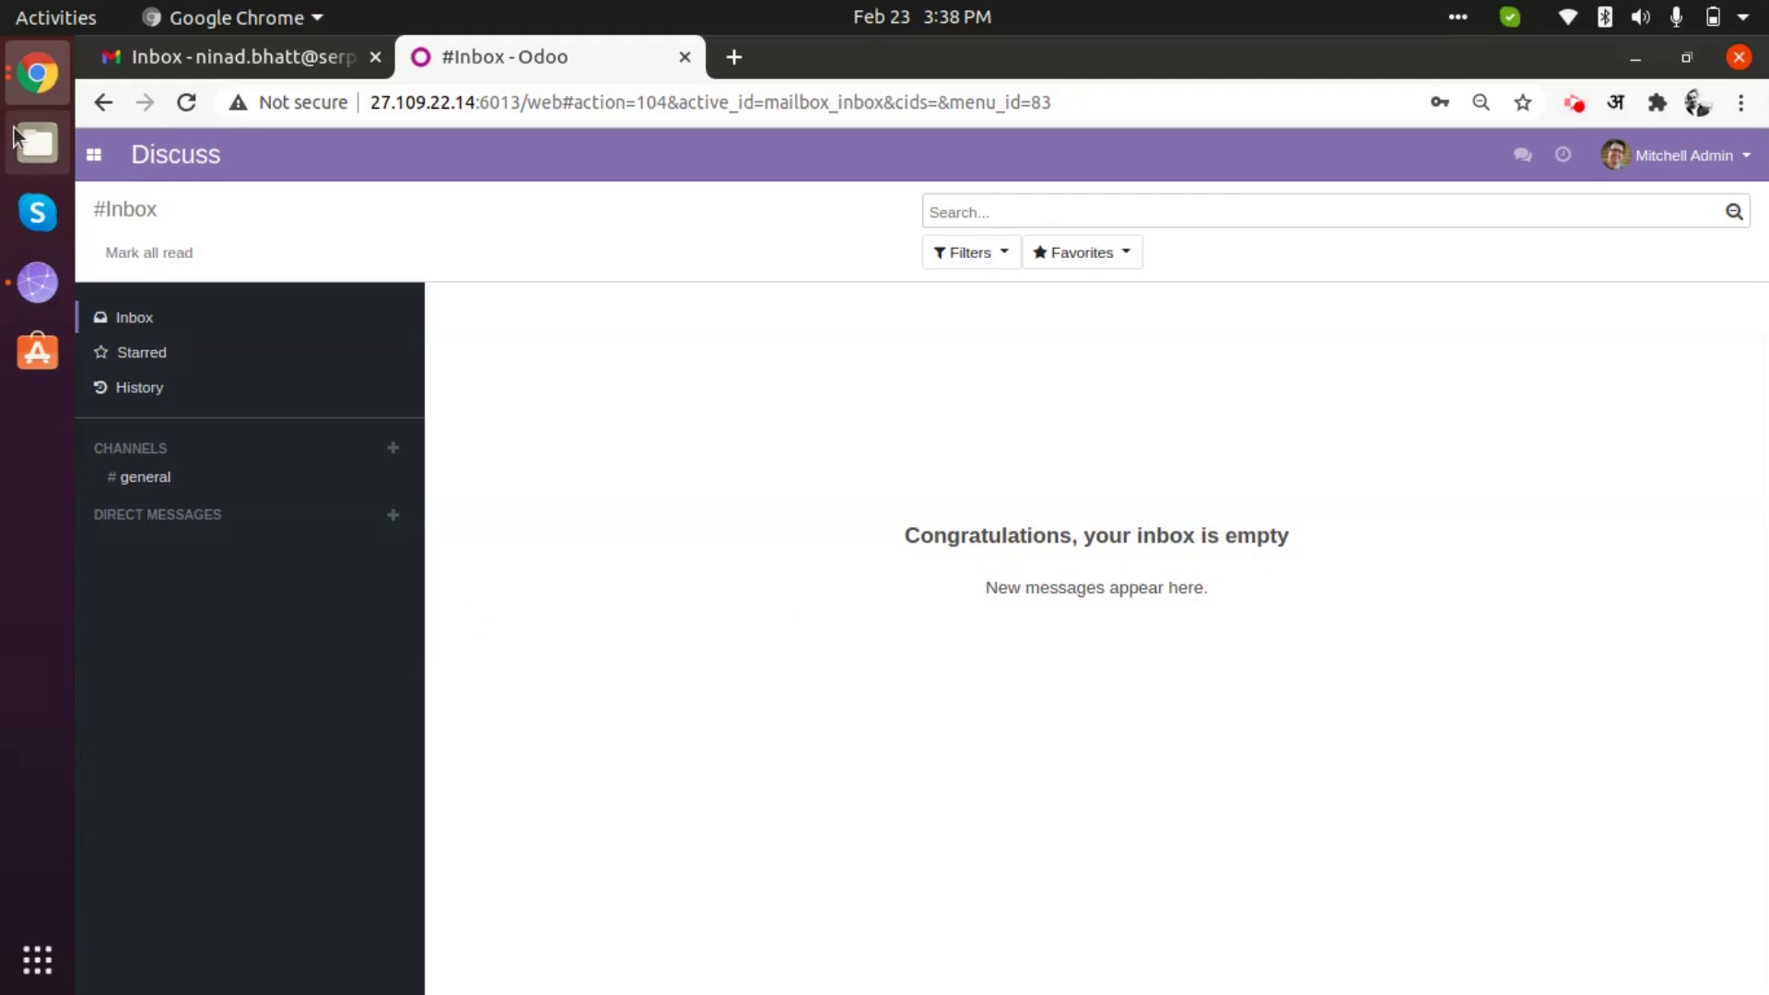
- Open the Maruti Suzuki/Celerio ZXI vehicle with plate GJ-IND-4545 from the Fleet vehicles
click(94, 154)
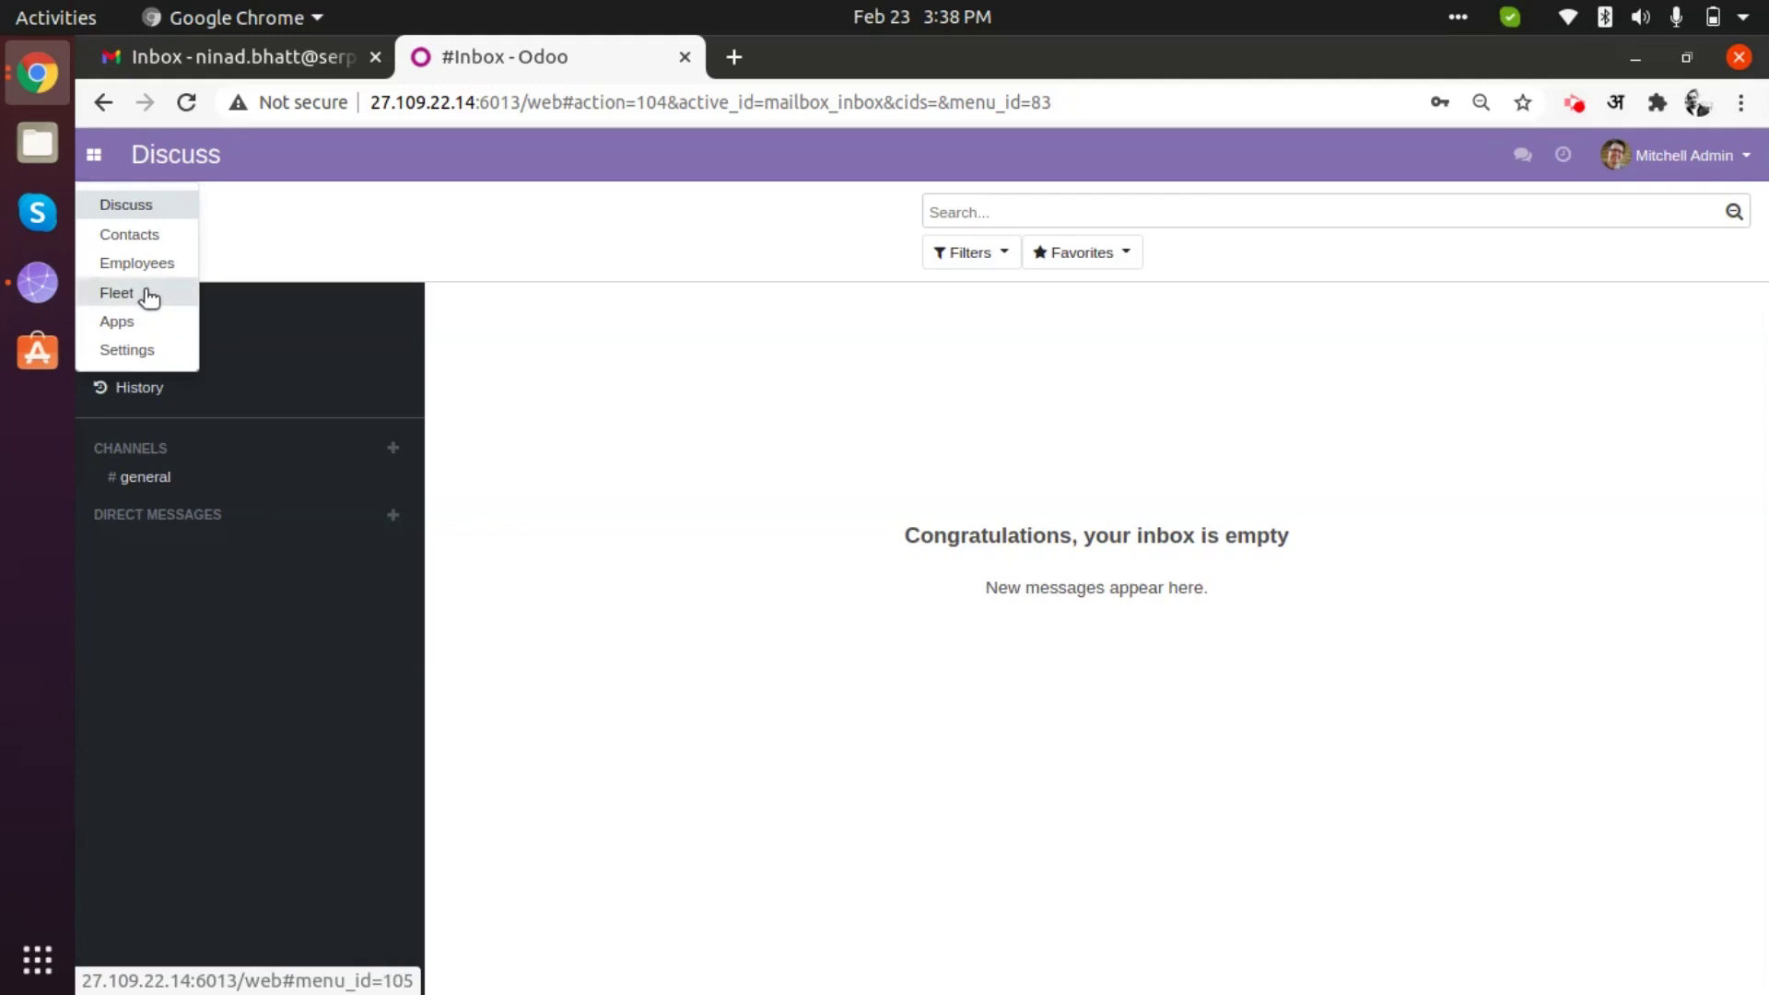
click(116, 293)
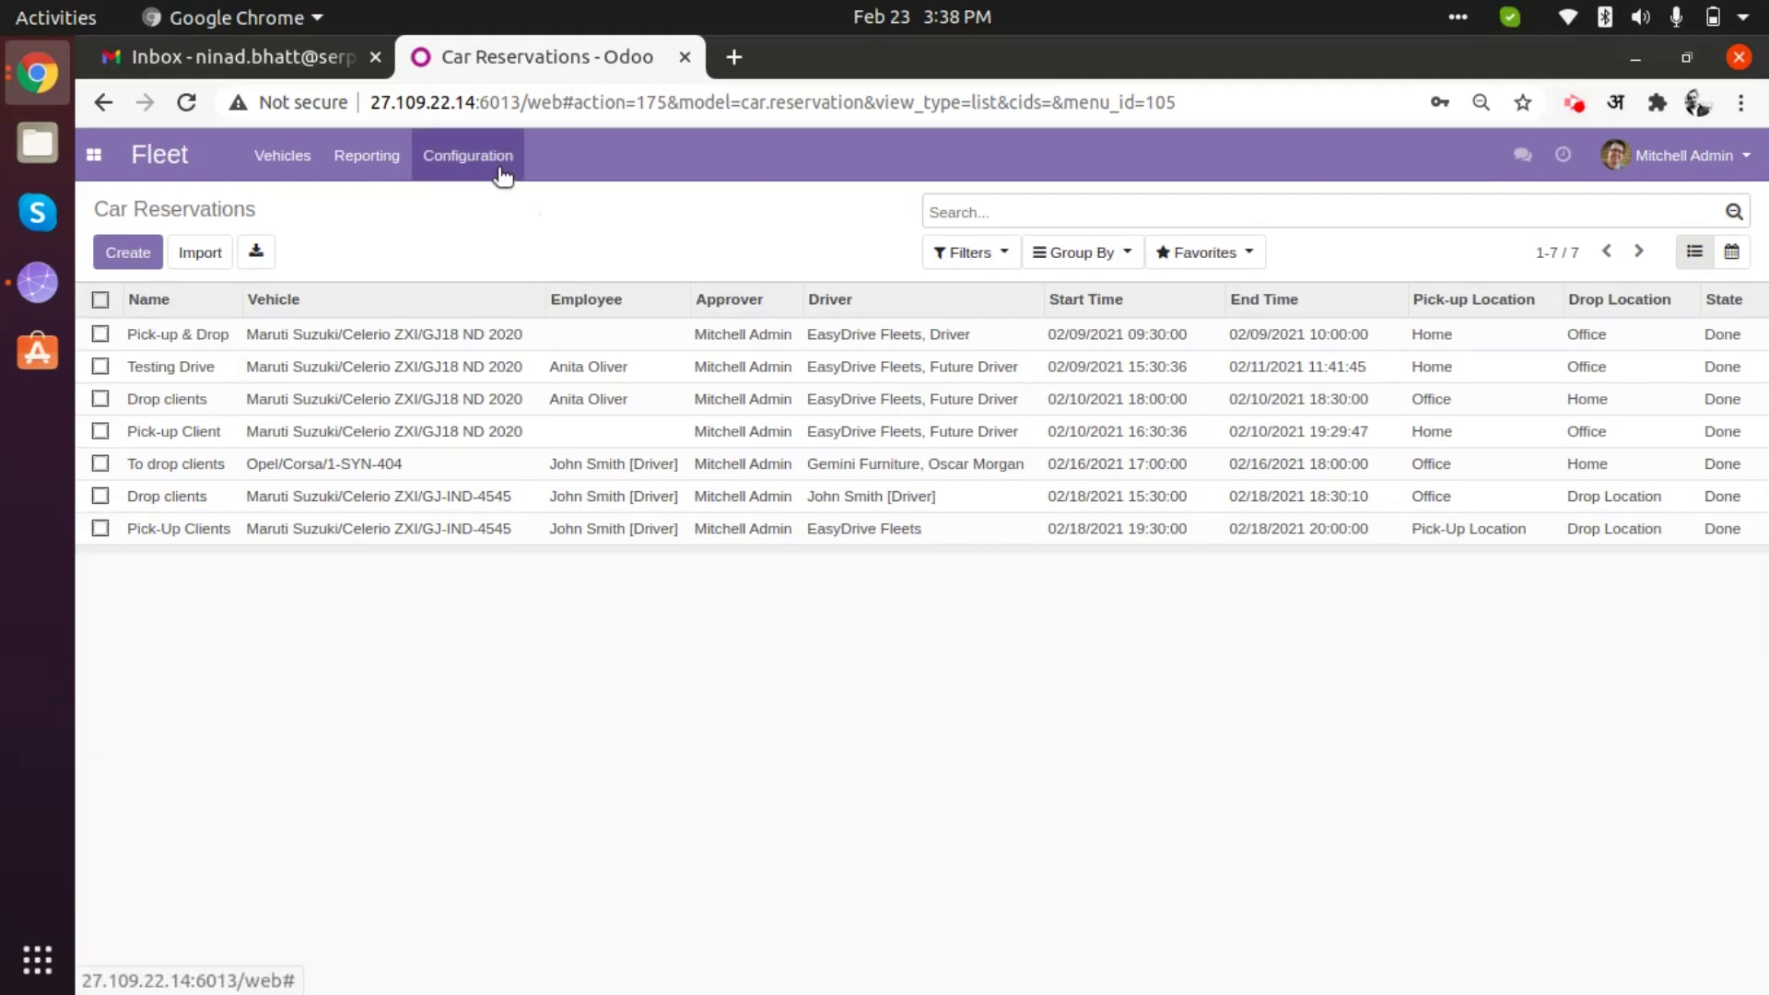
click(297, 162)
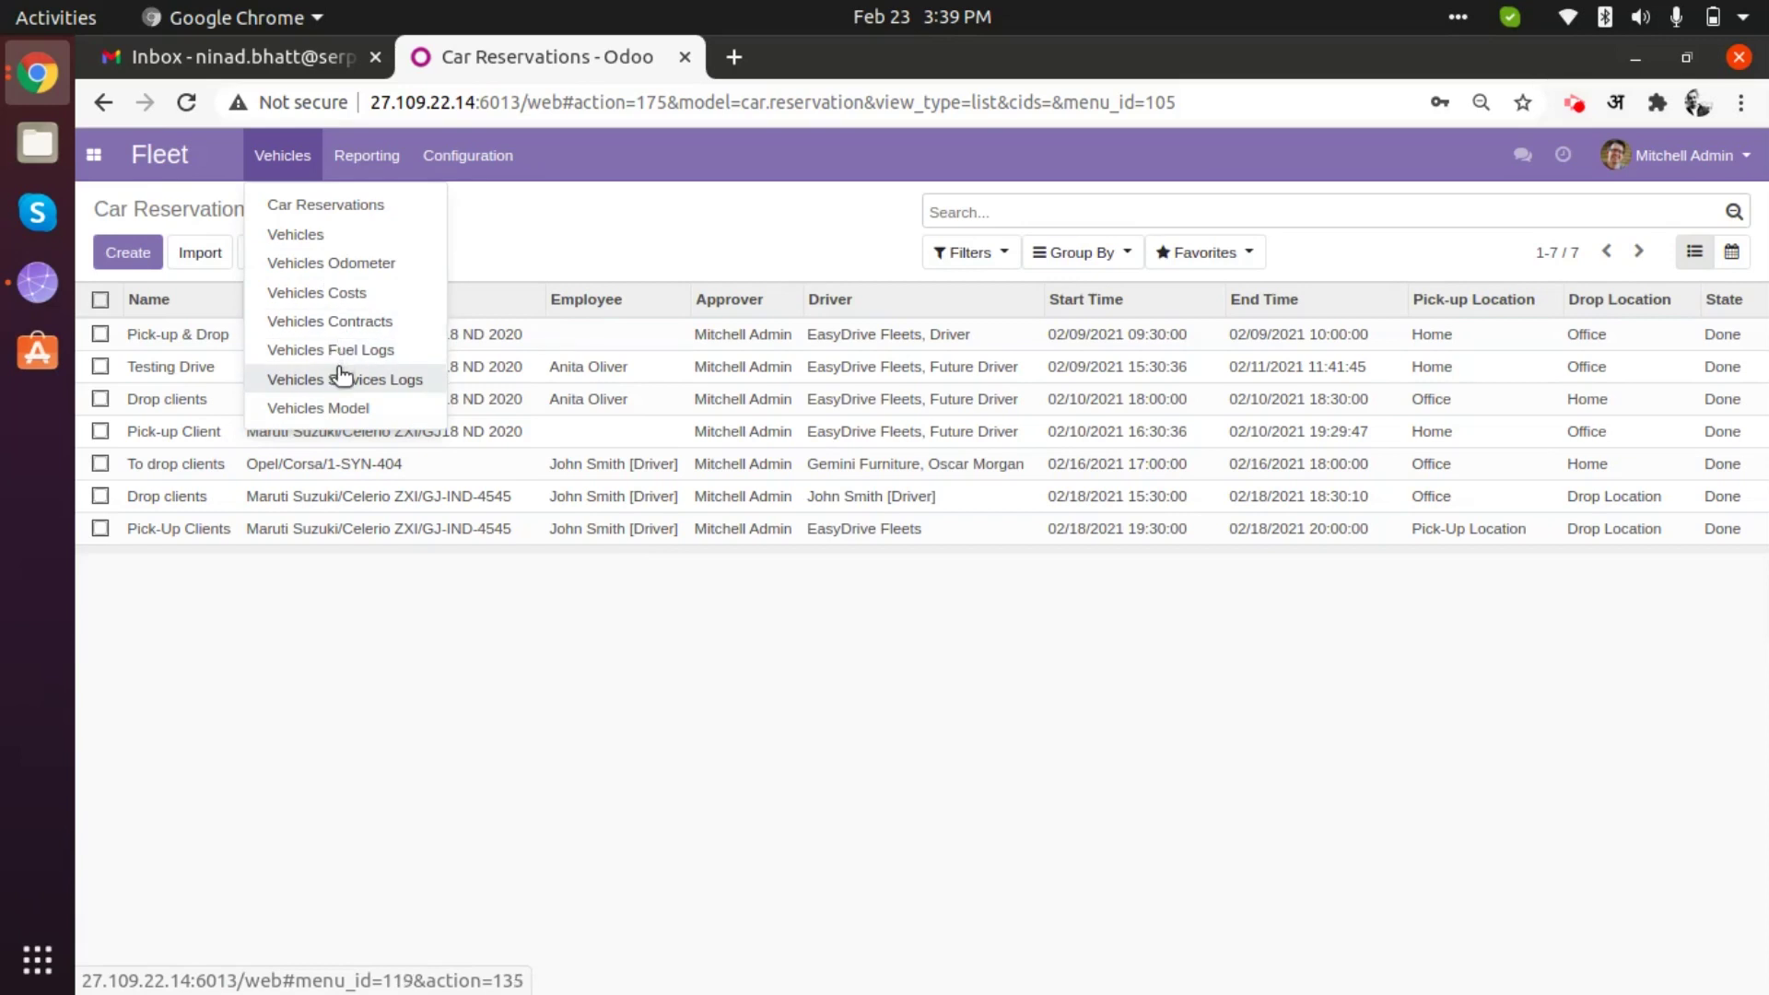
click(606, 204)
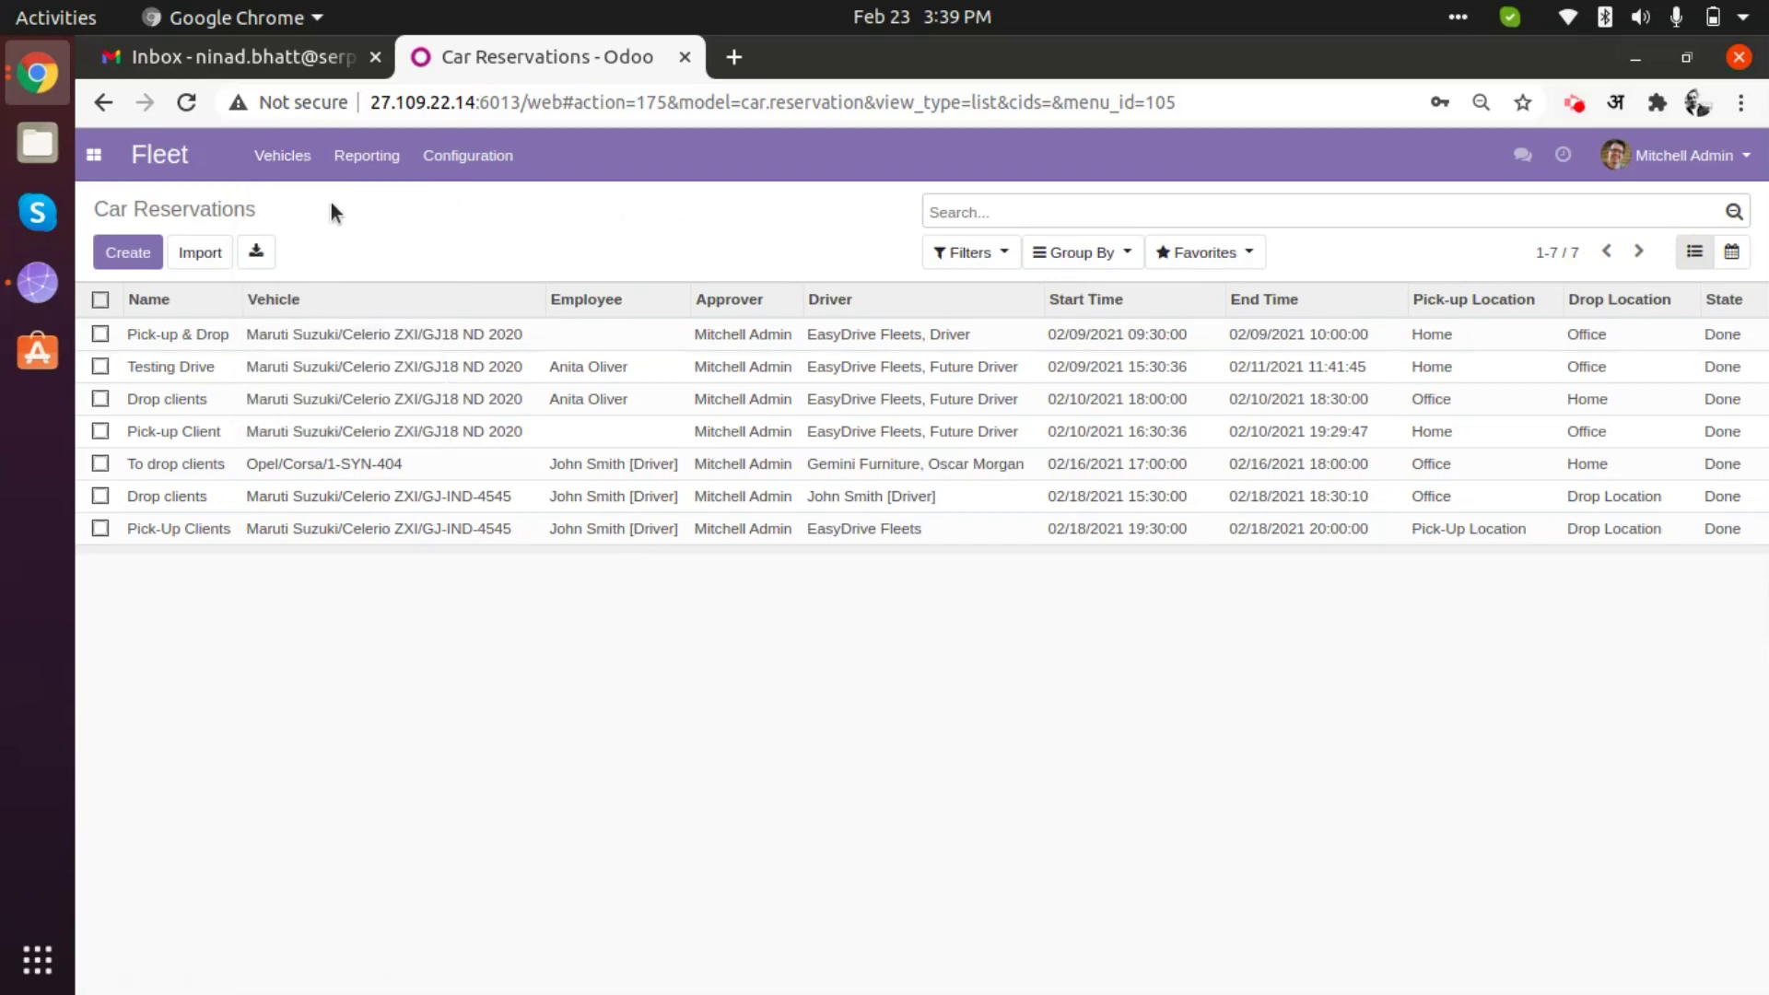
click(283, 155)
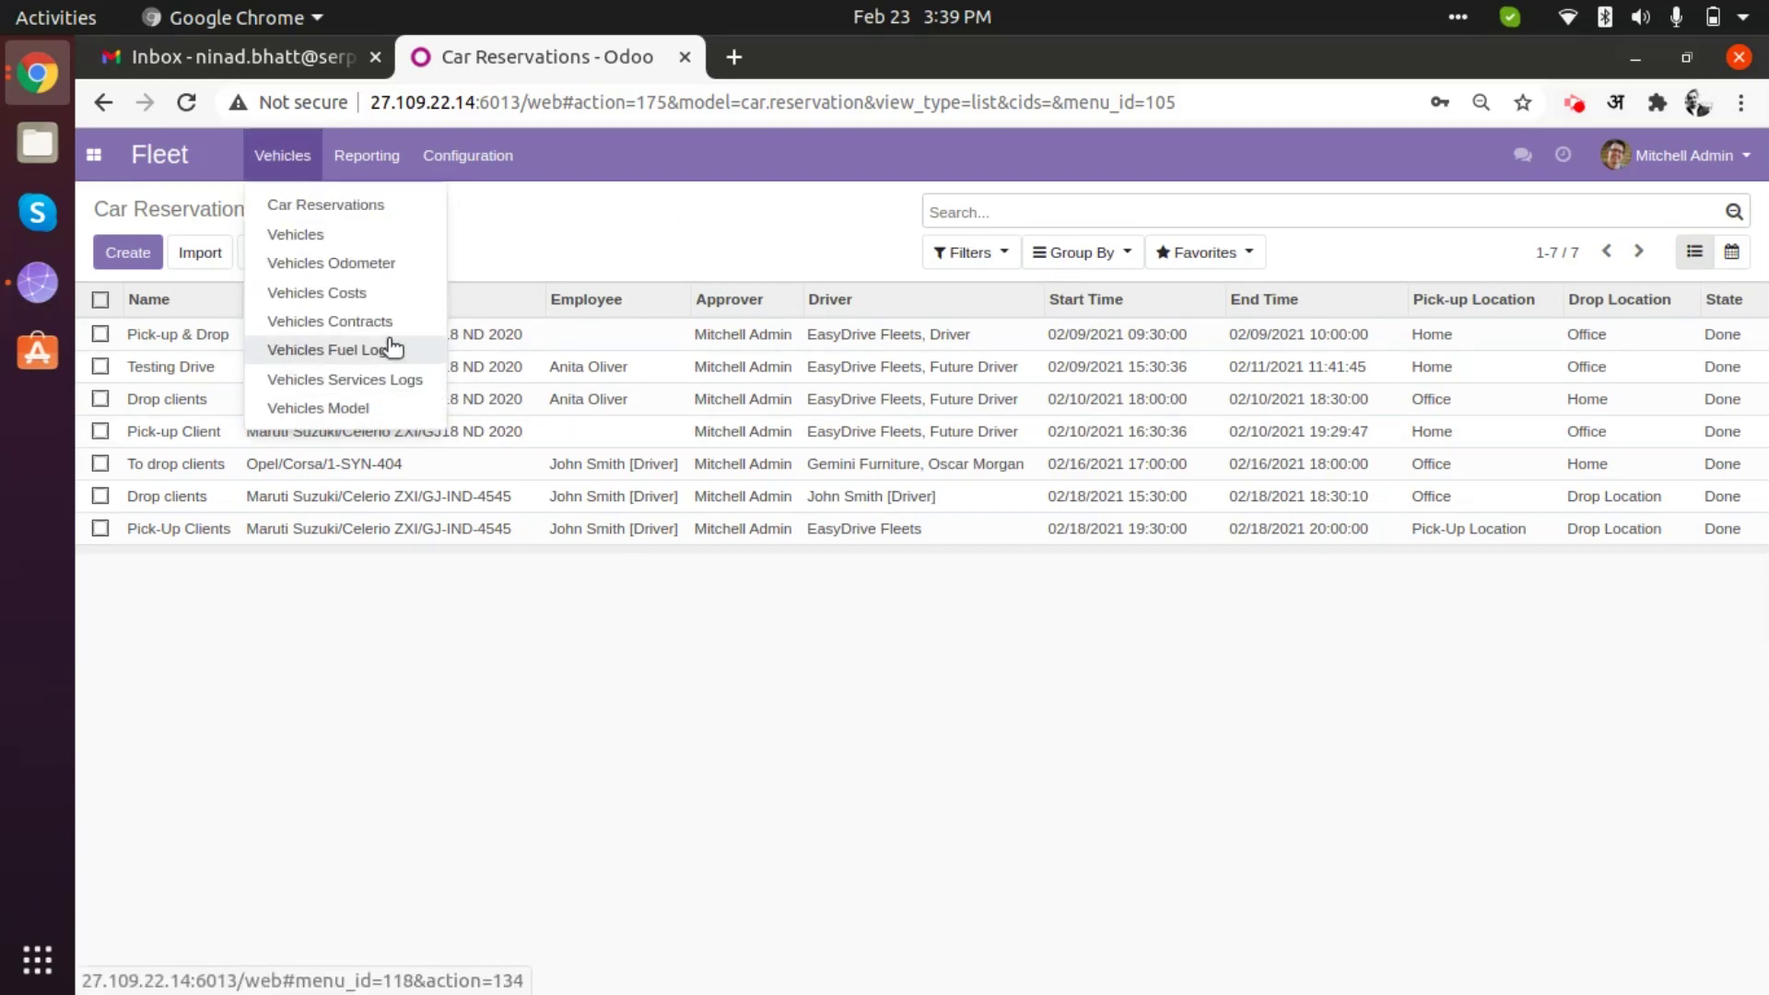
click(299, 236)
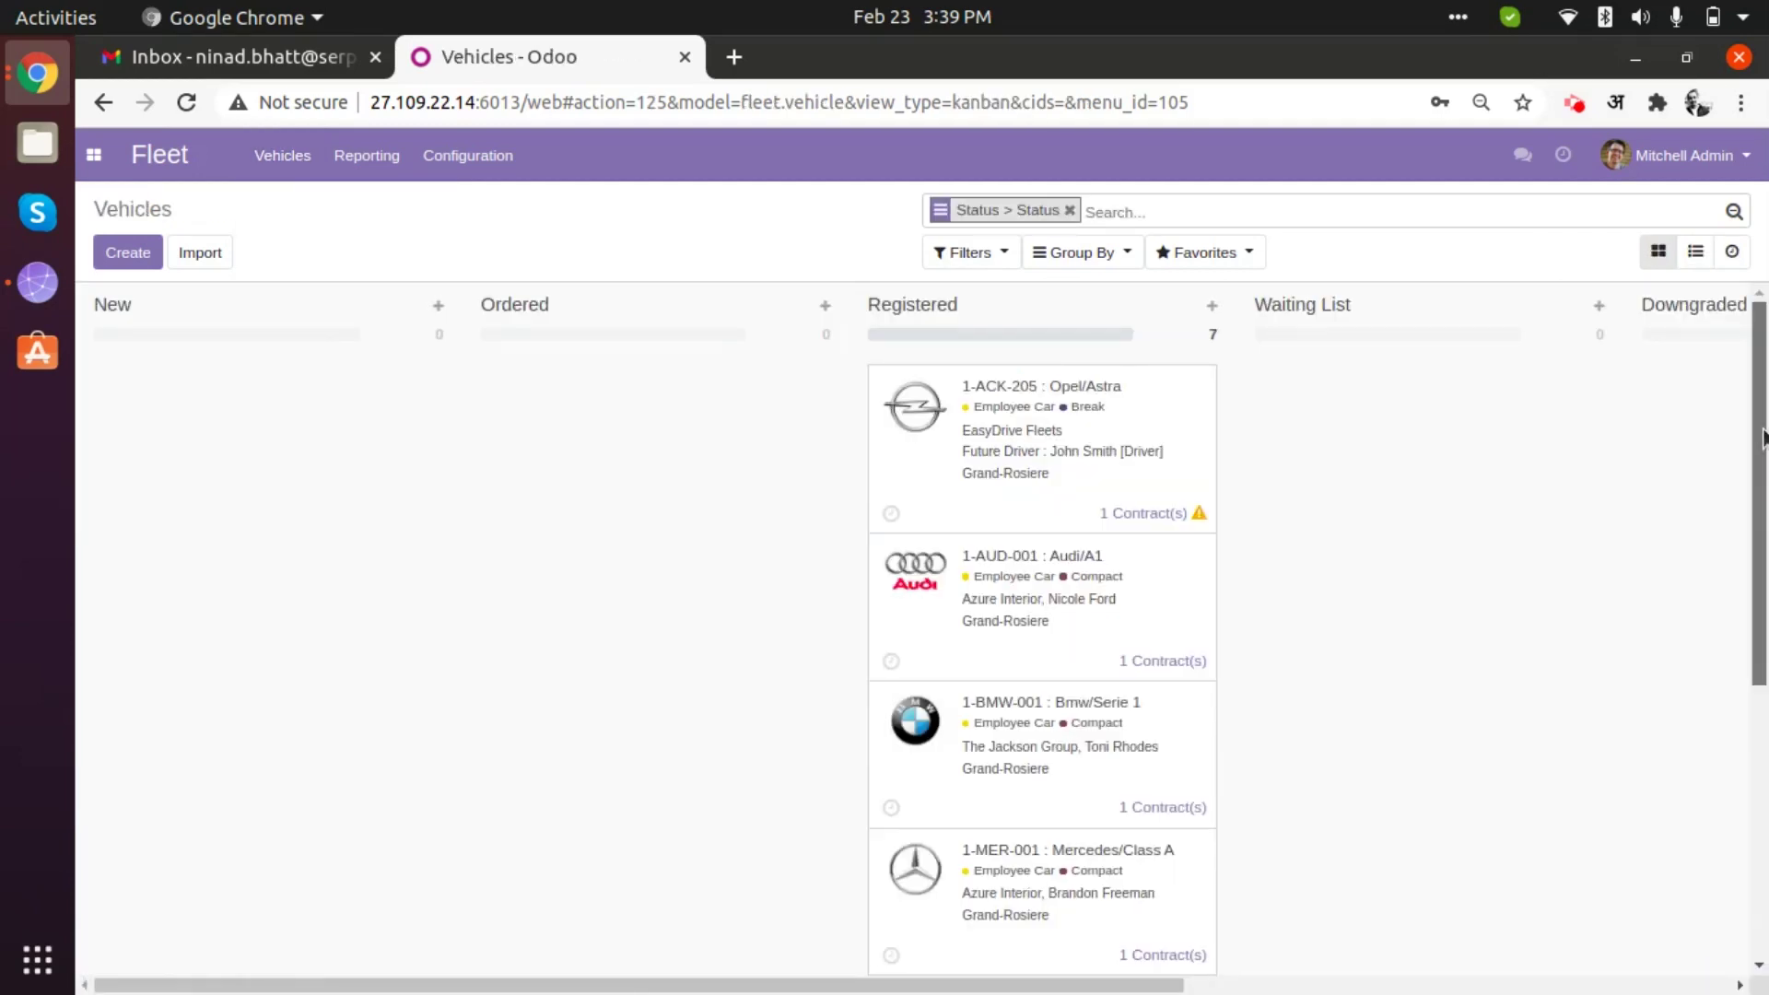
drag(1763, 438, 1762, 705)
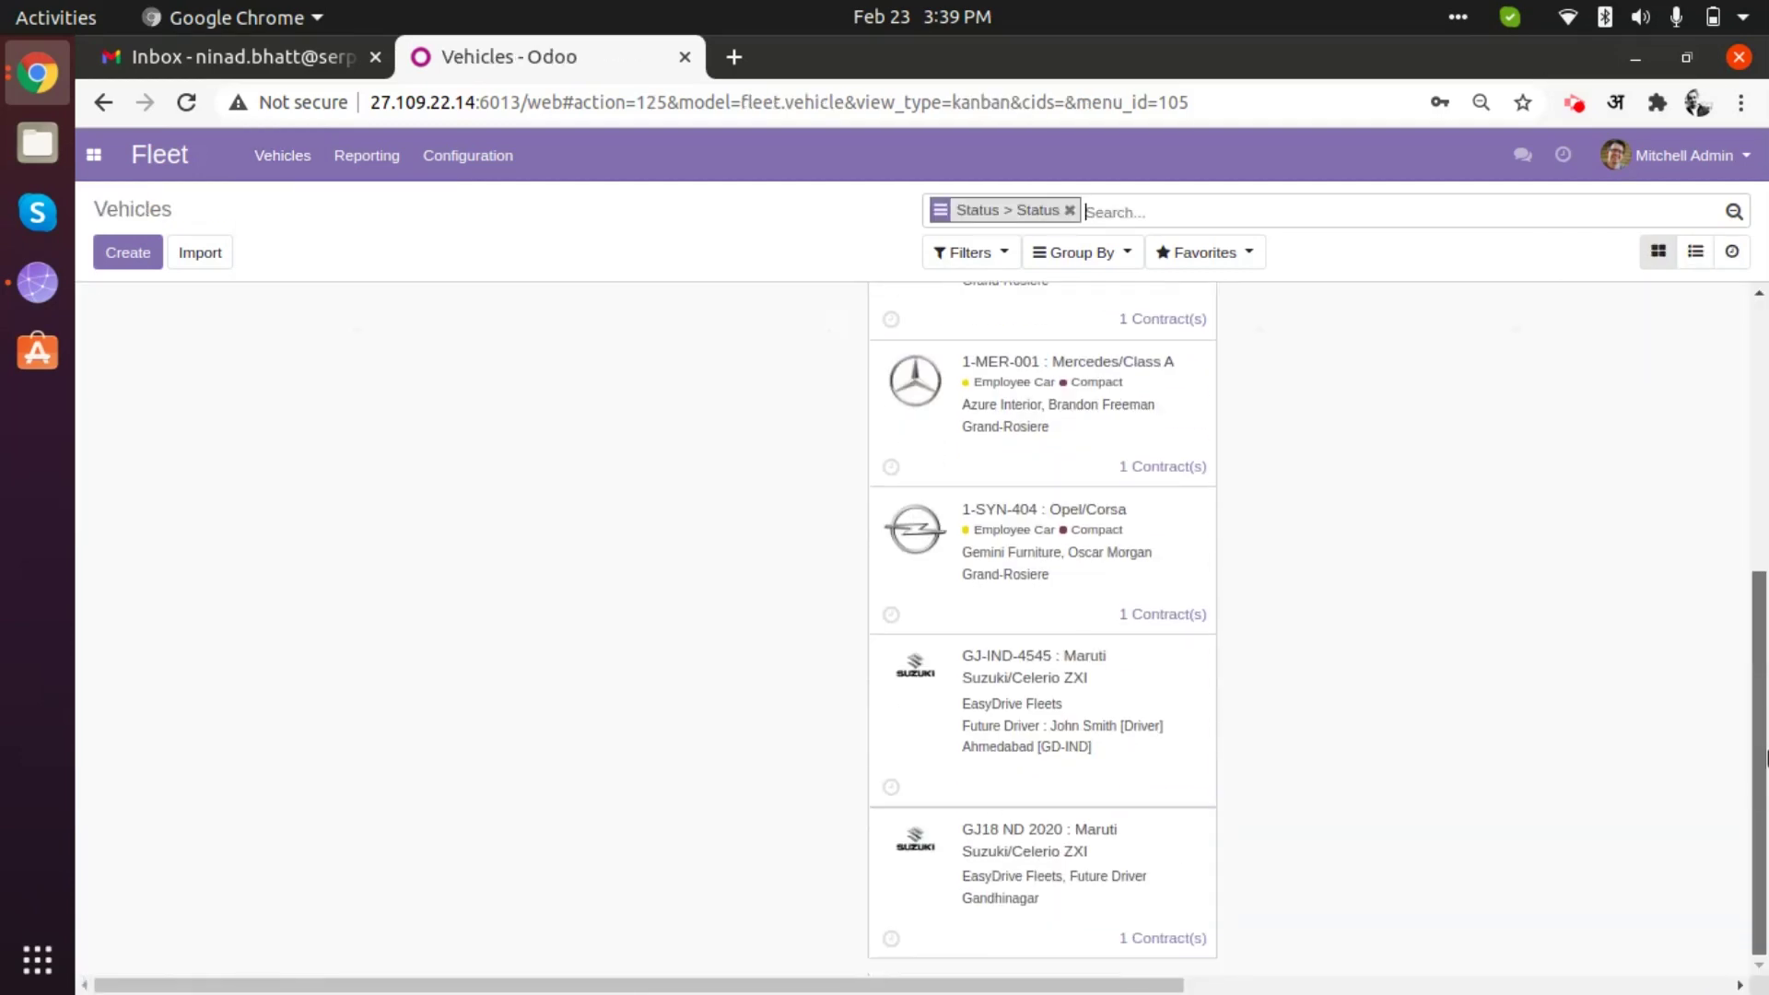
click(1071, 727)
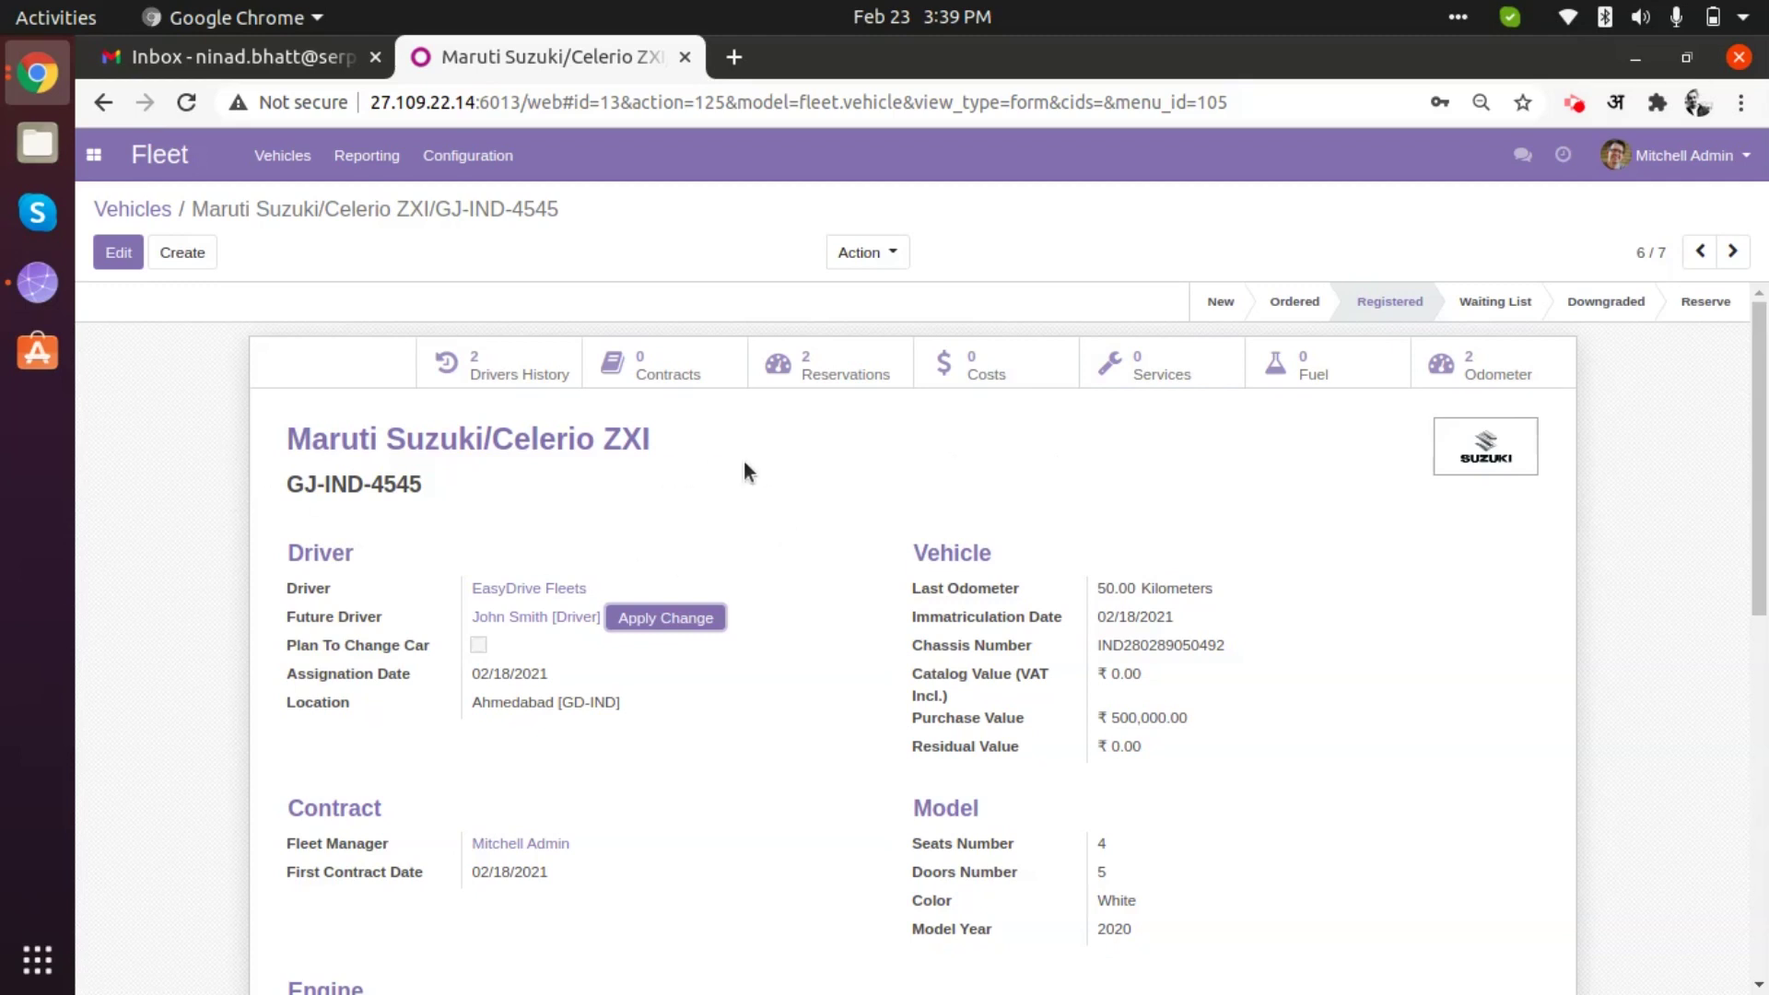
- Review the vehicle's drivers history and return to the vehicle record
click(507, 359)
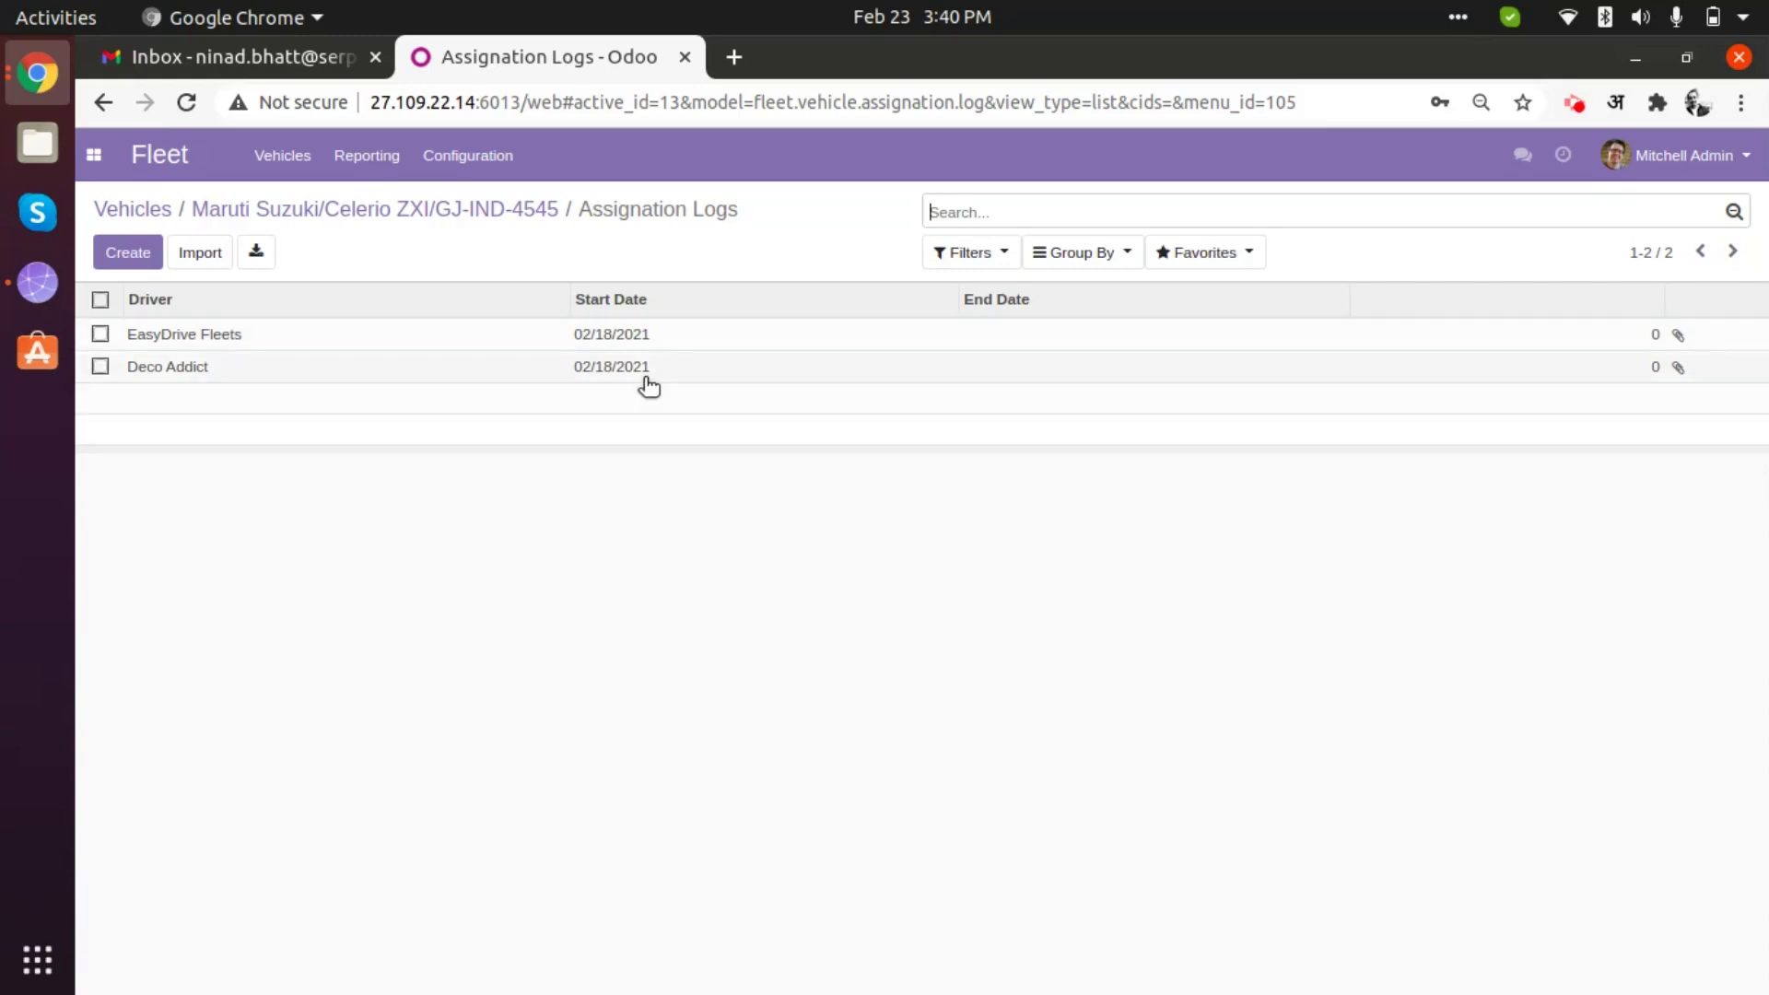
click(564, 339)
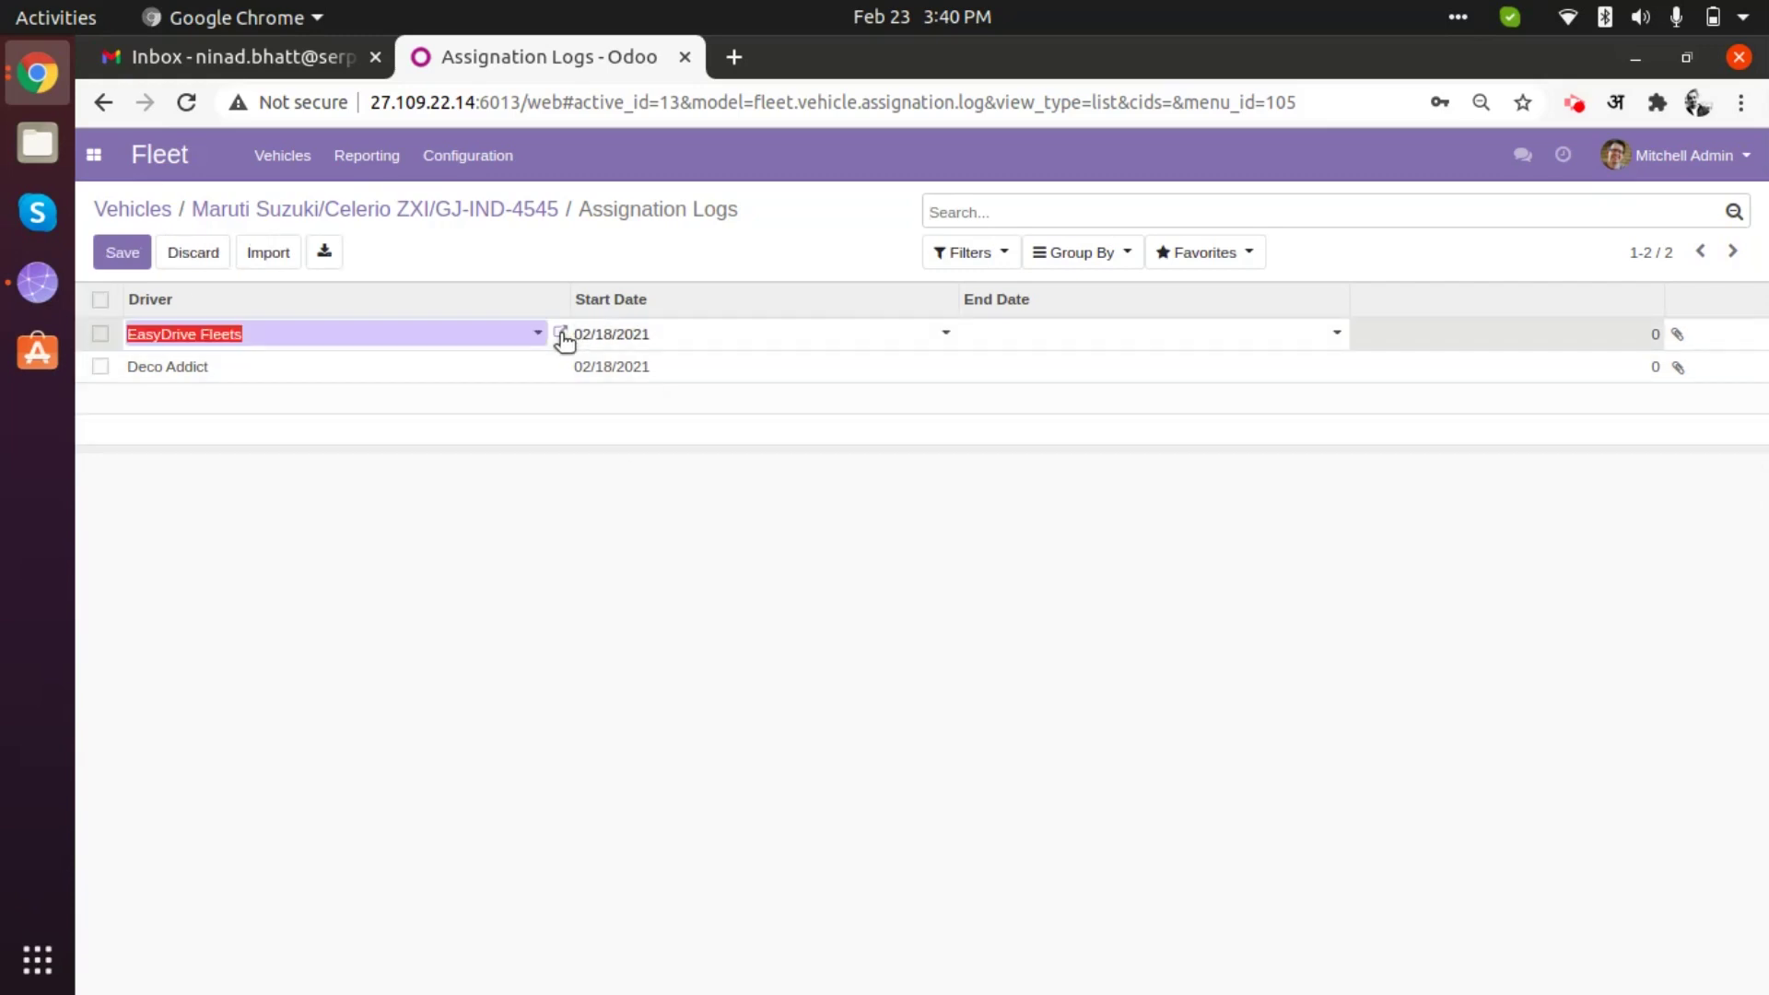
click(441, 507)
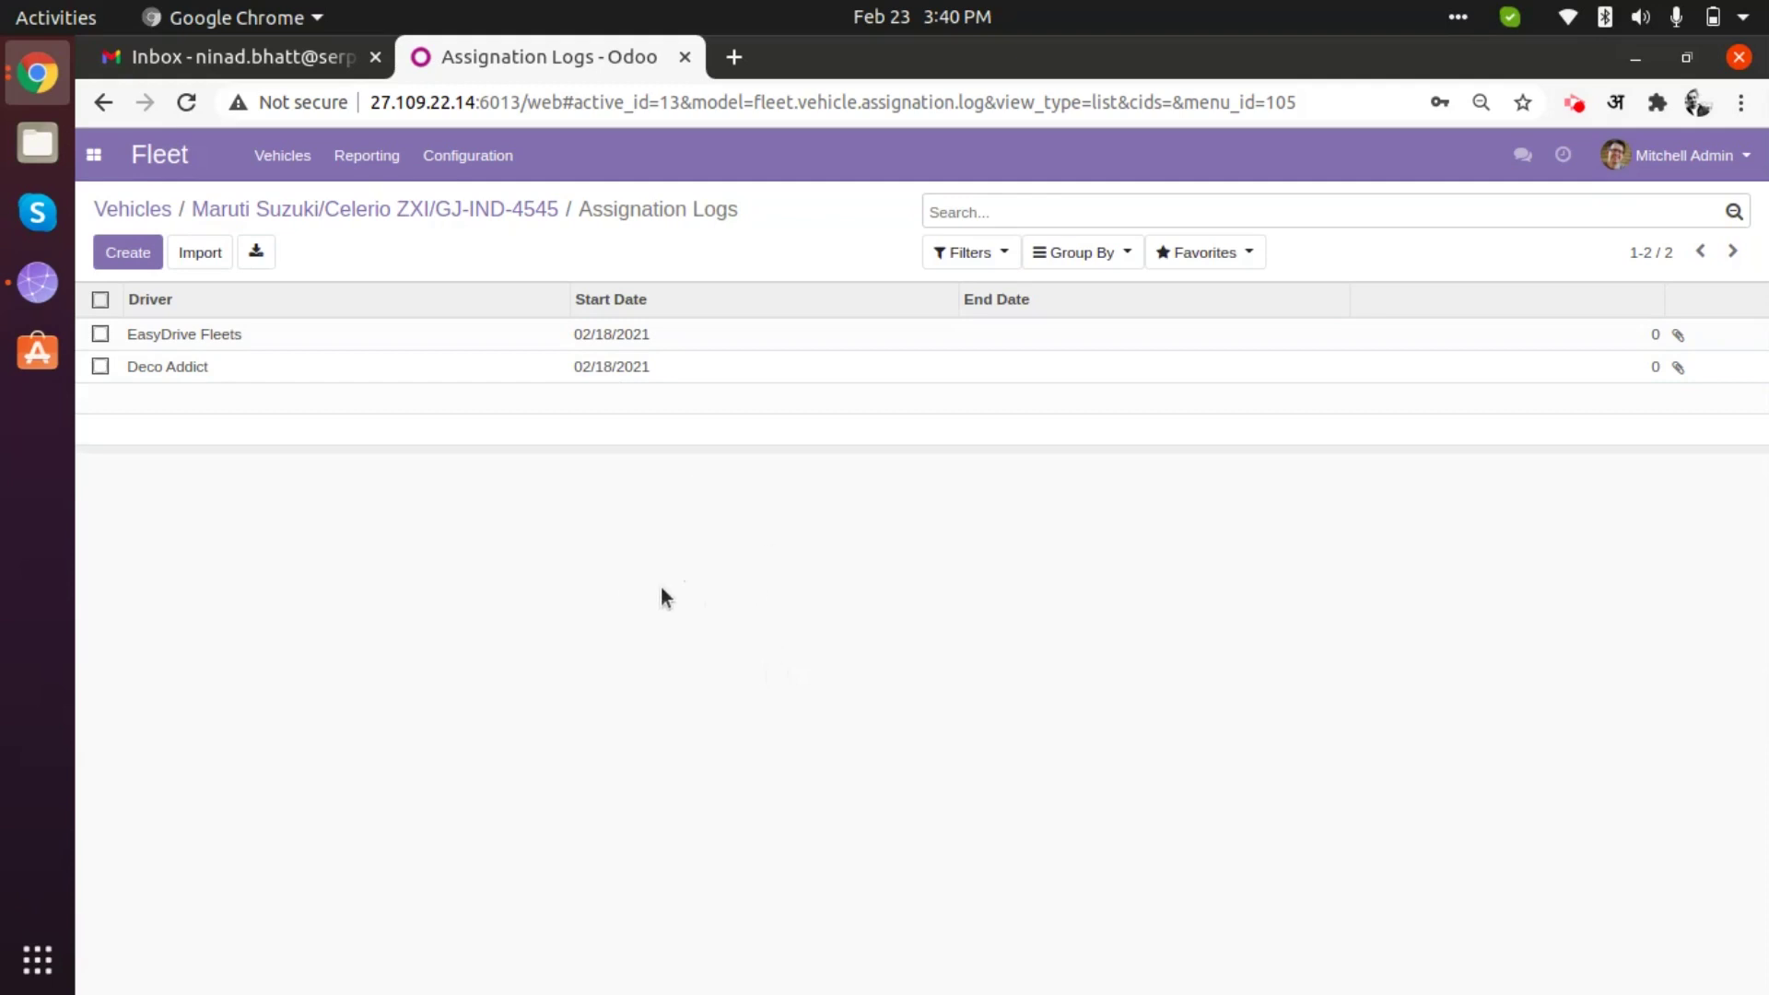
click(469, 212)
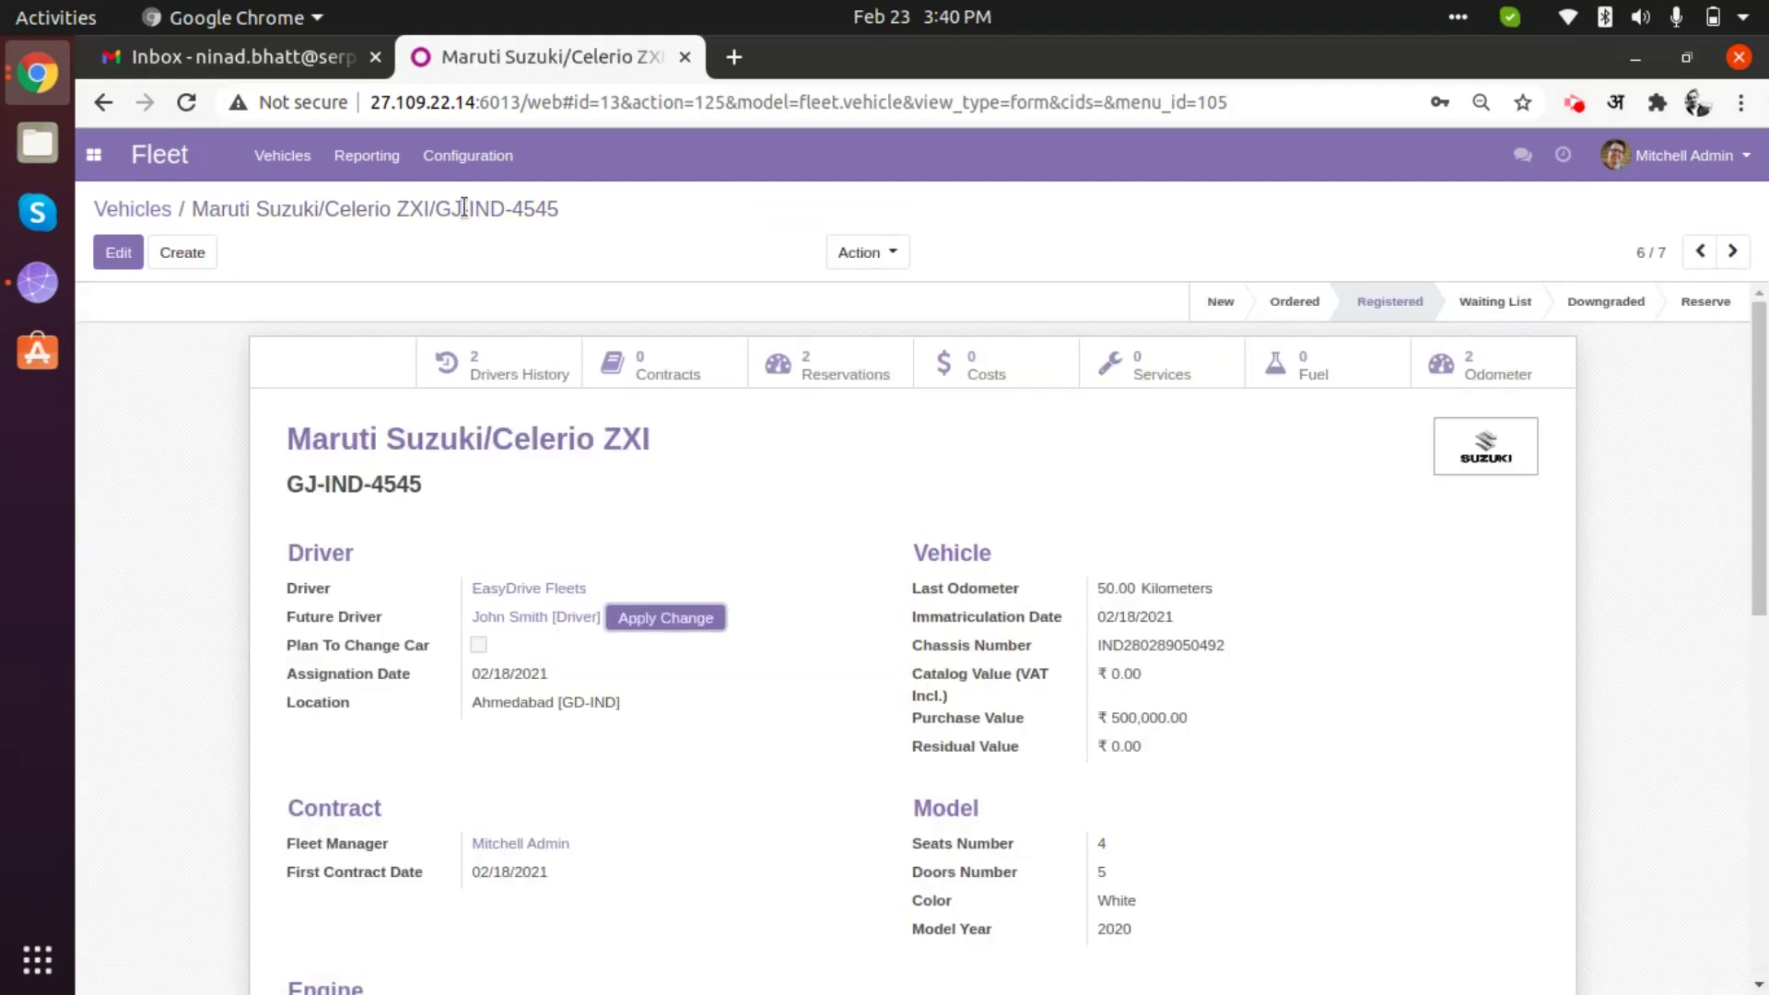
- Examine a blank contract form for the vehicle and its contract types, discard it, and return to the vehicle record
click(670, 368)
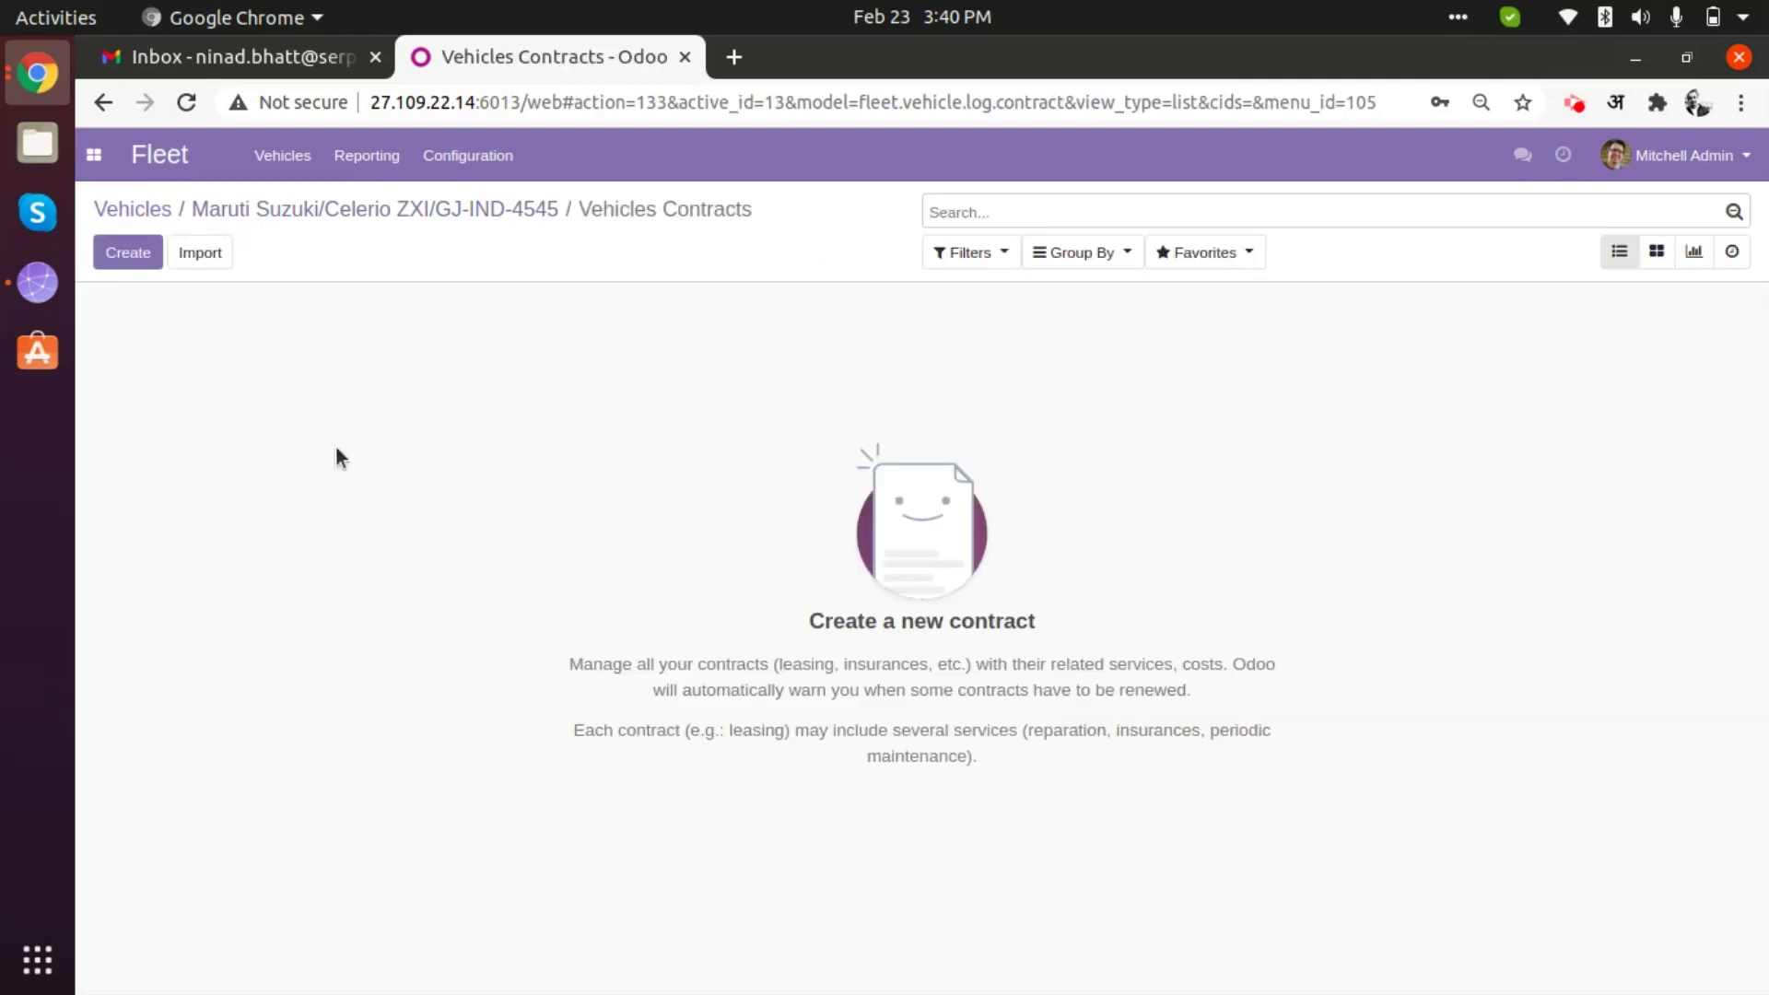
click(141, 262)
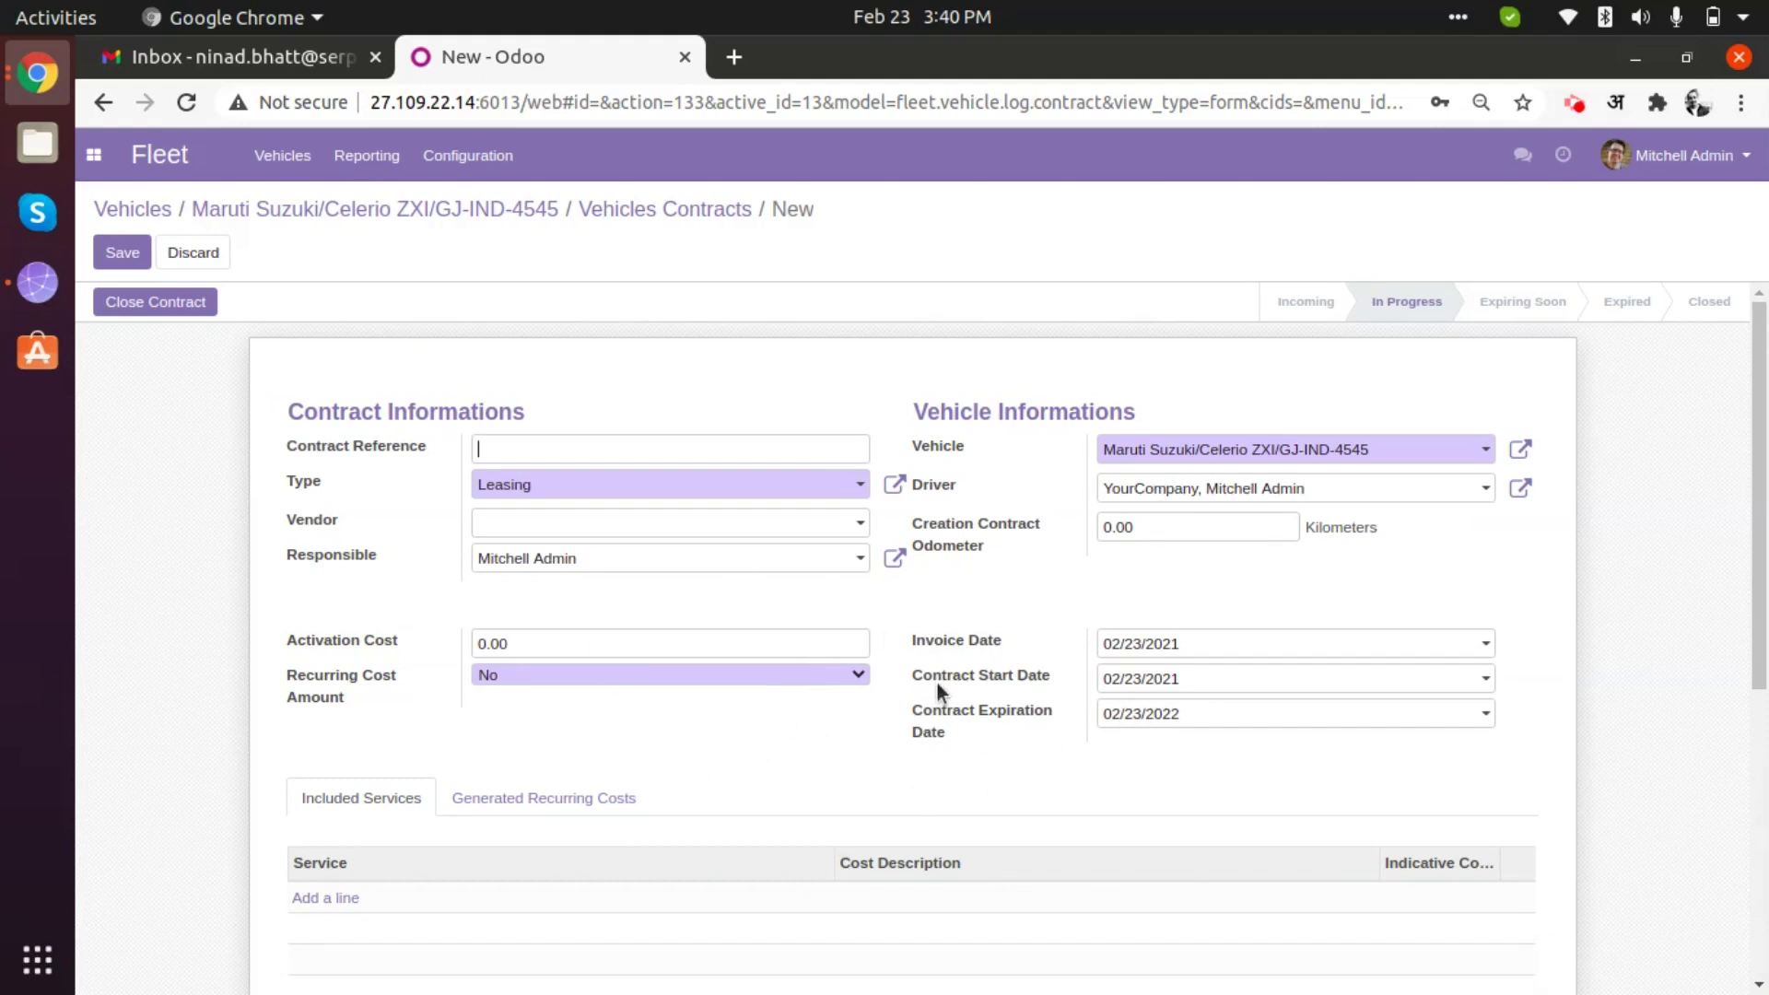
mouse_move(937, 684)
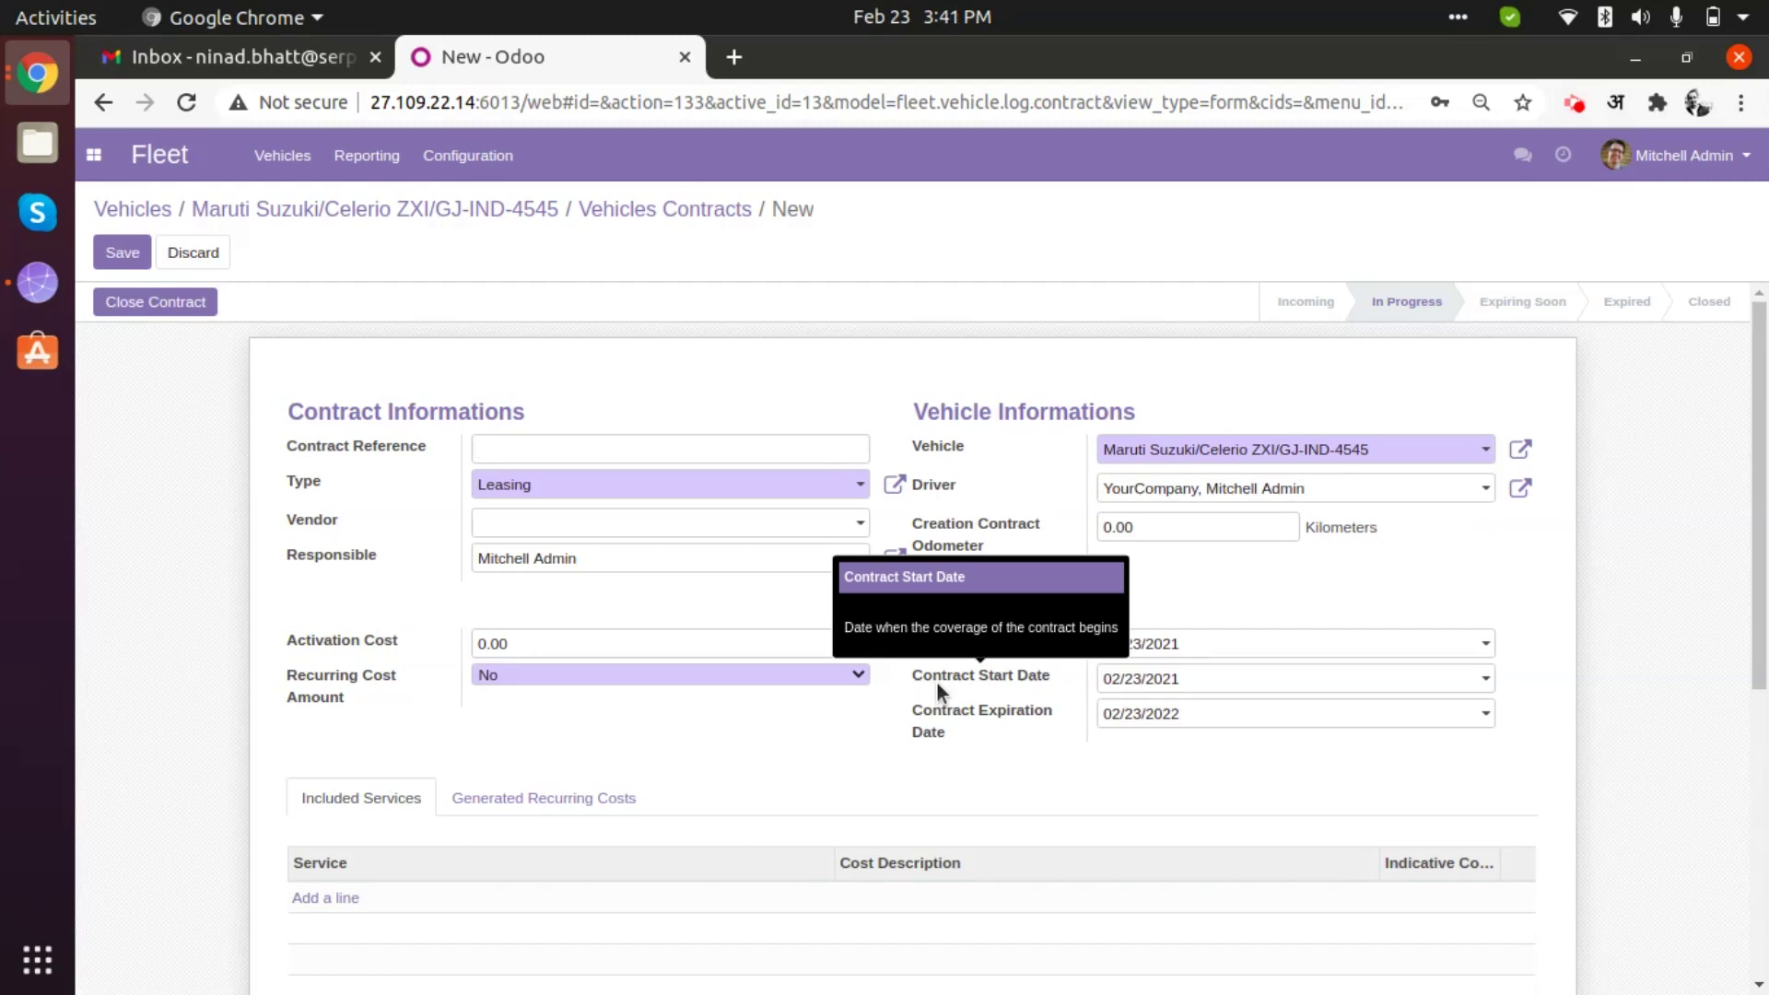
click(683, 490)
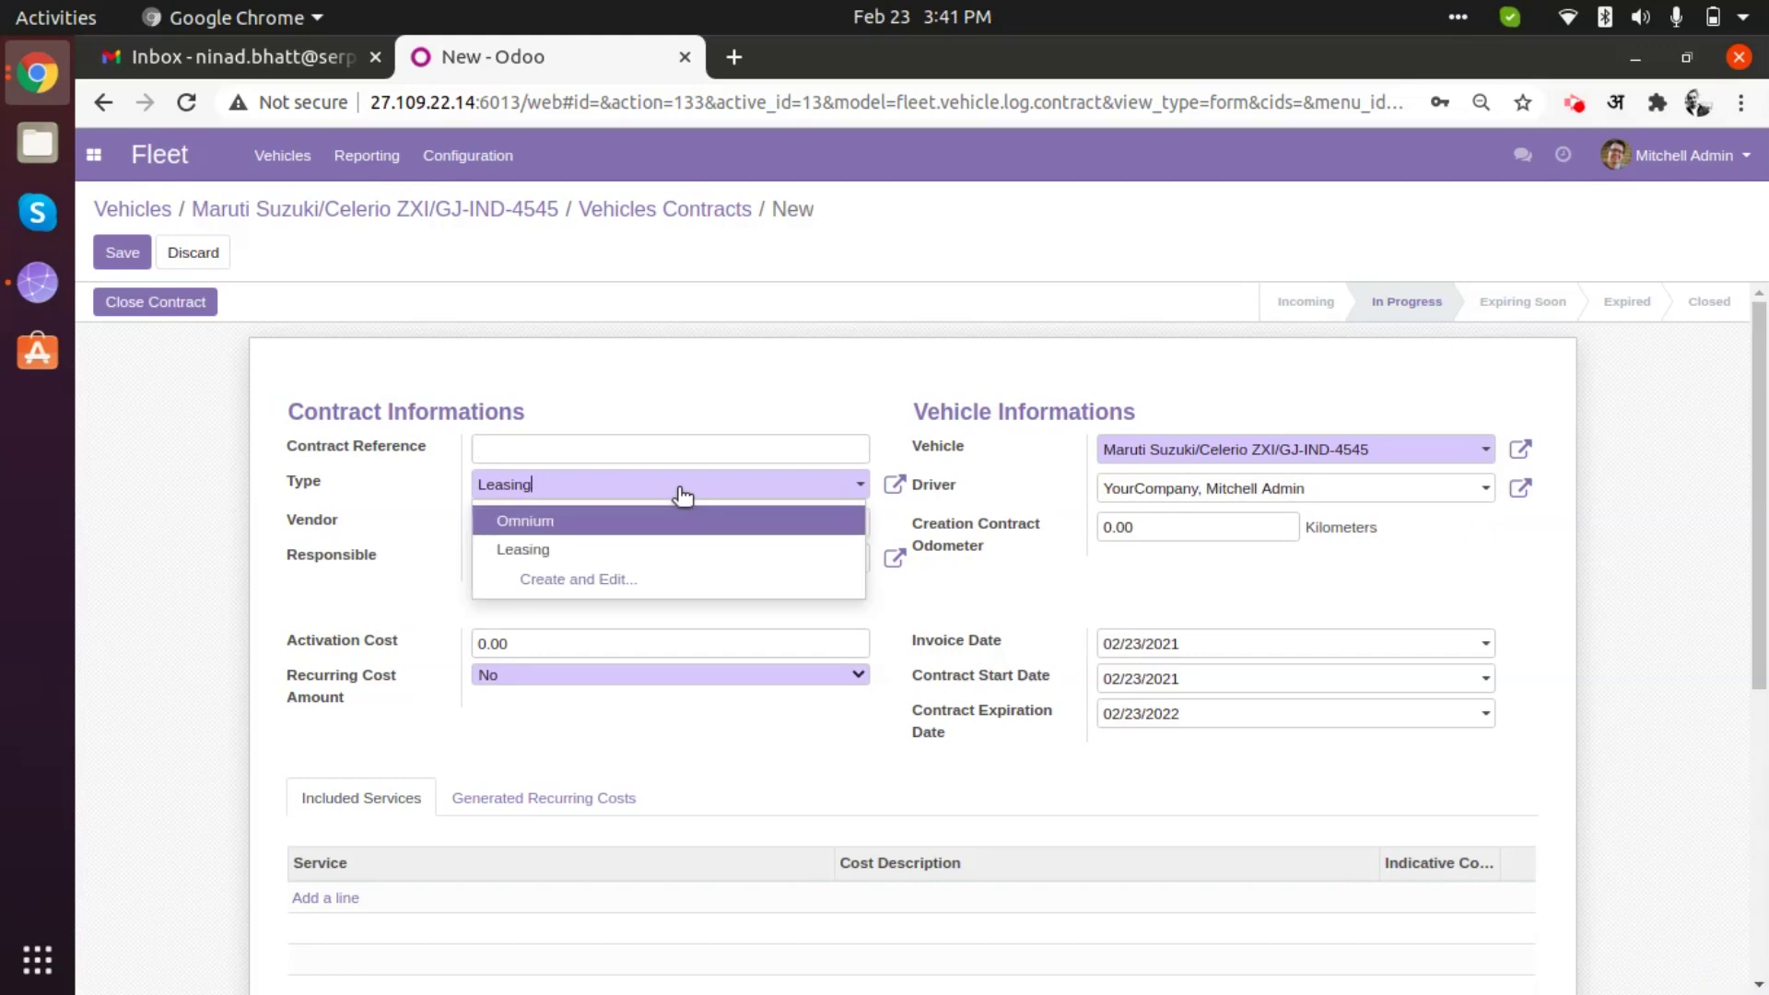
click(776, 752)
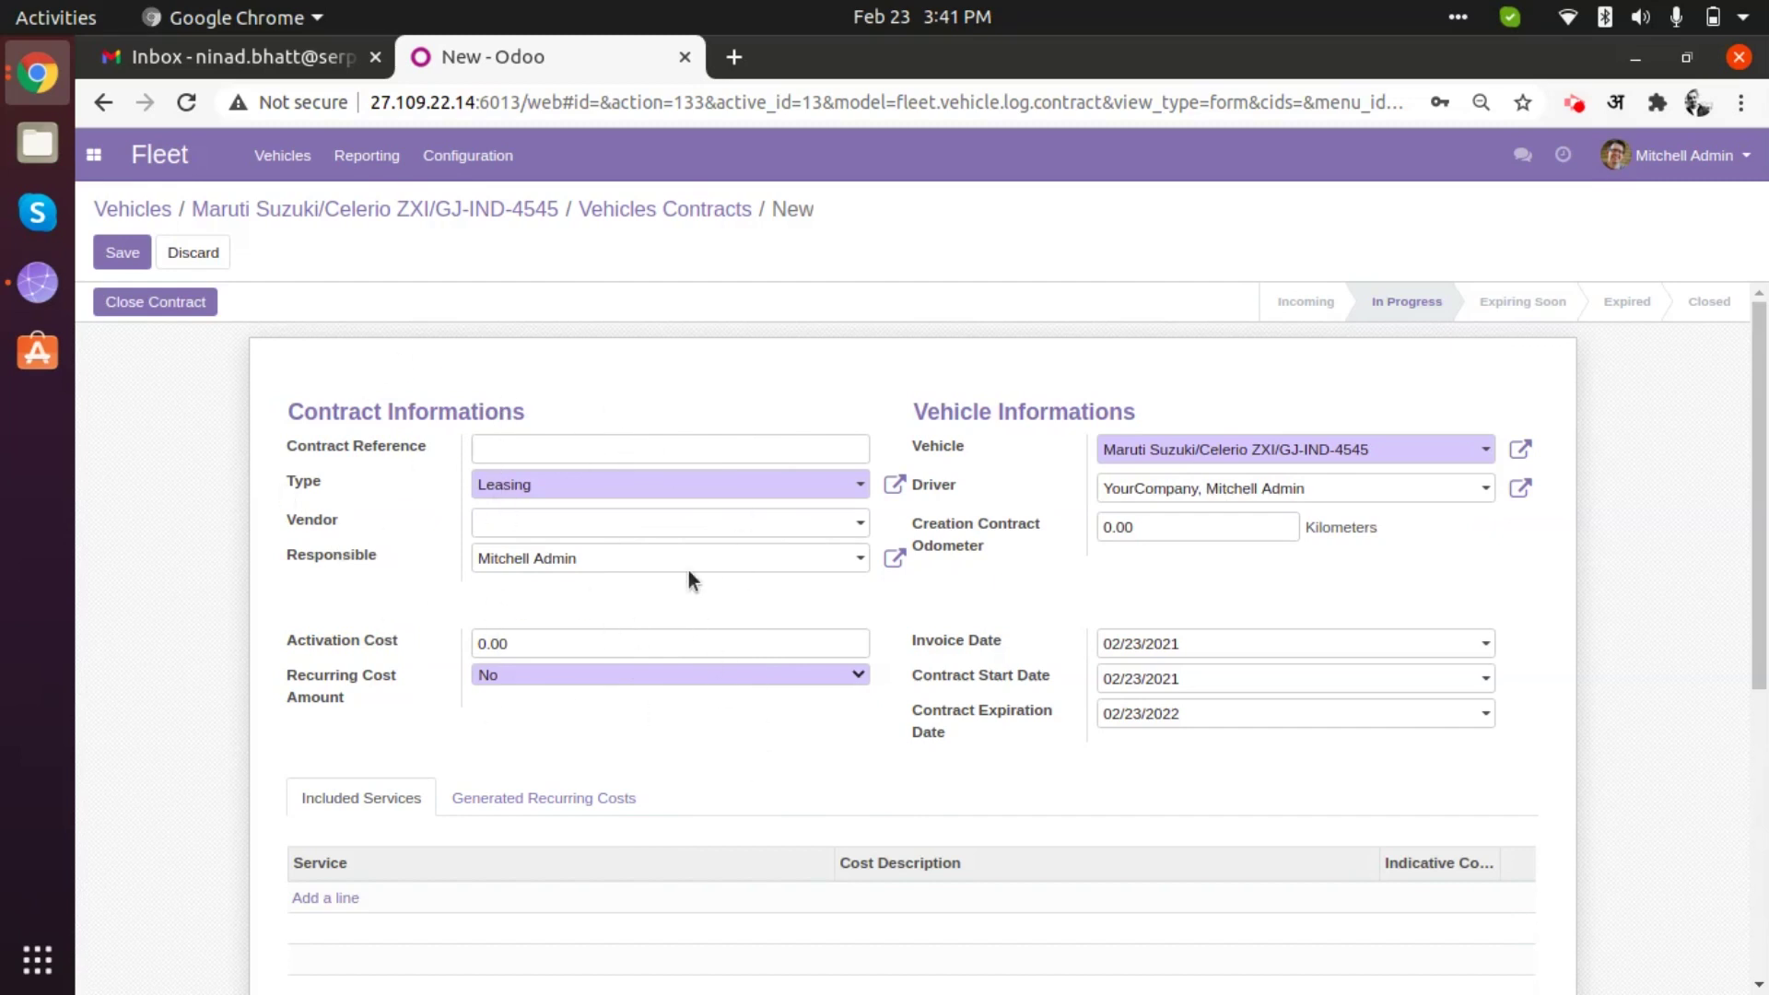
click(647, 488)
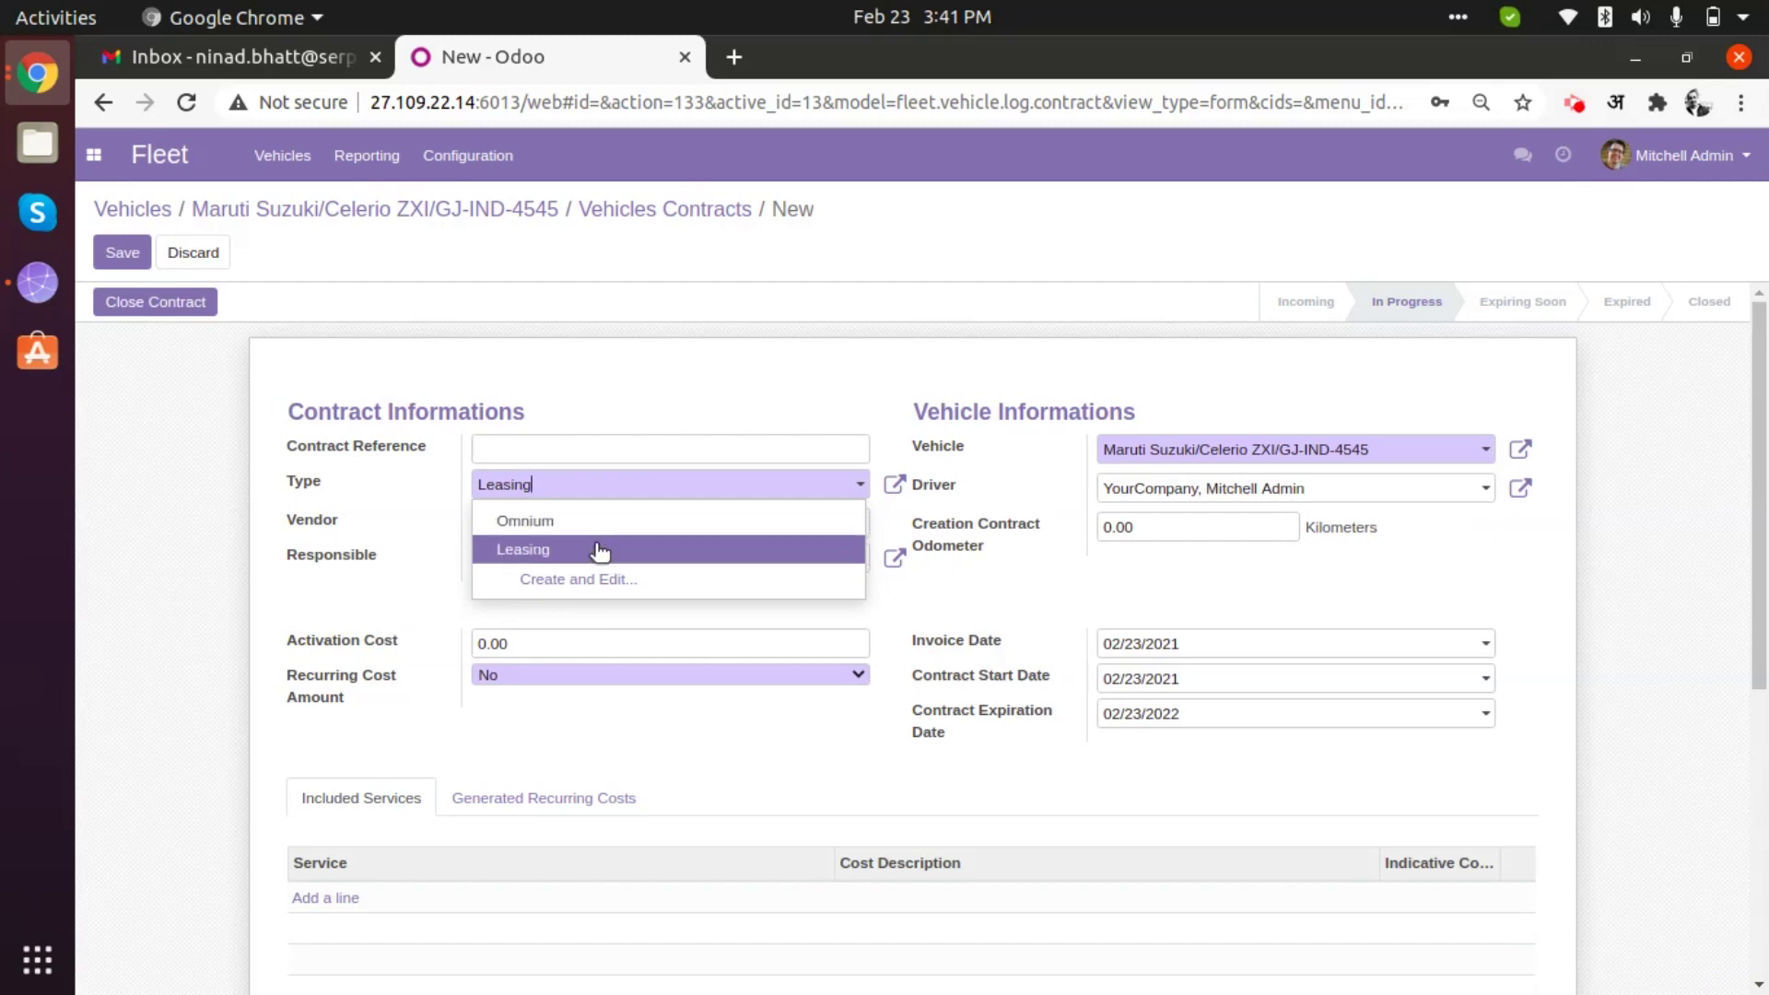
click(1660, 466)
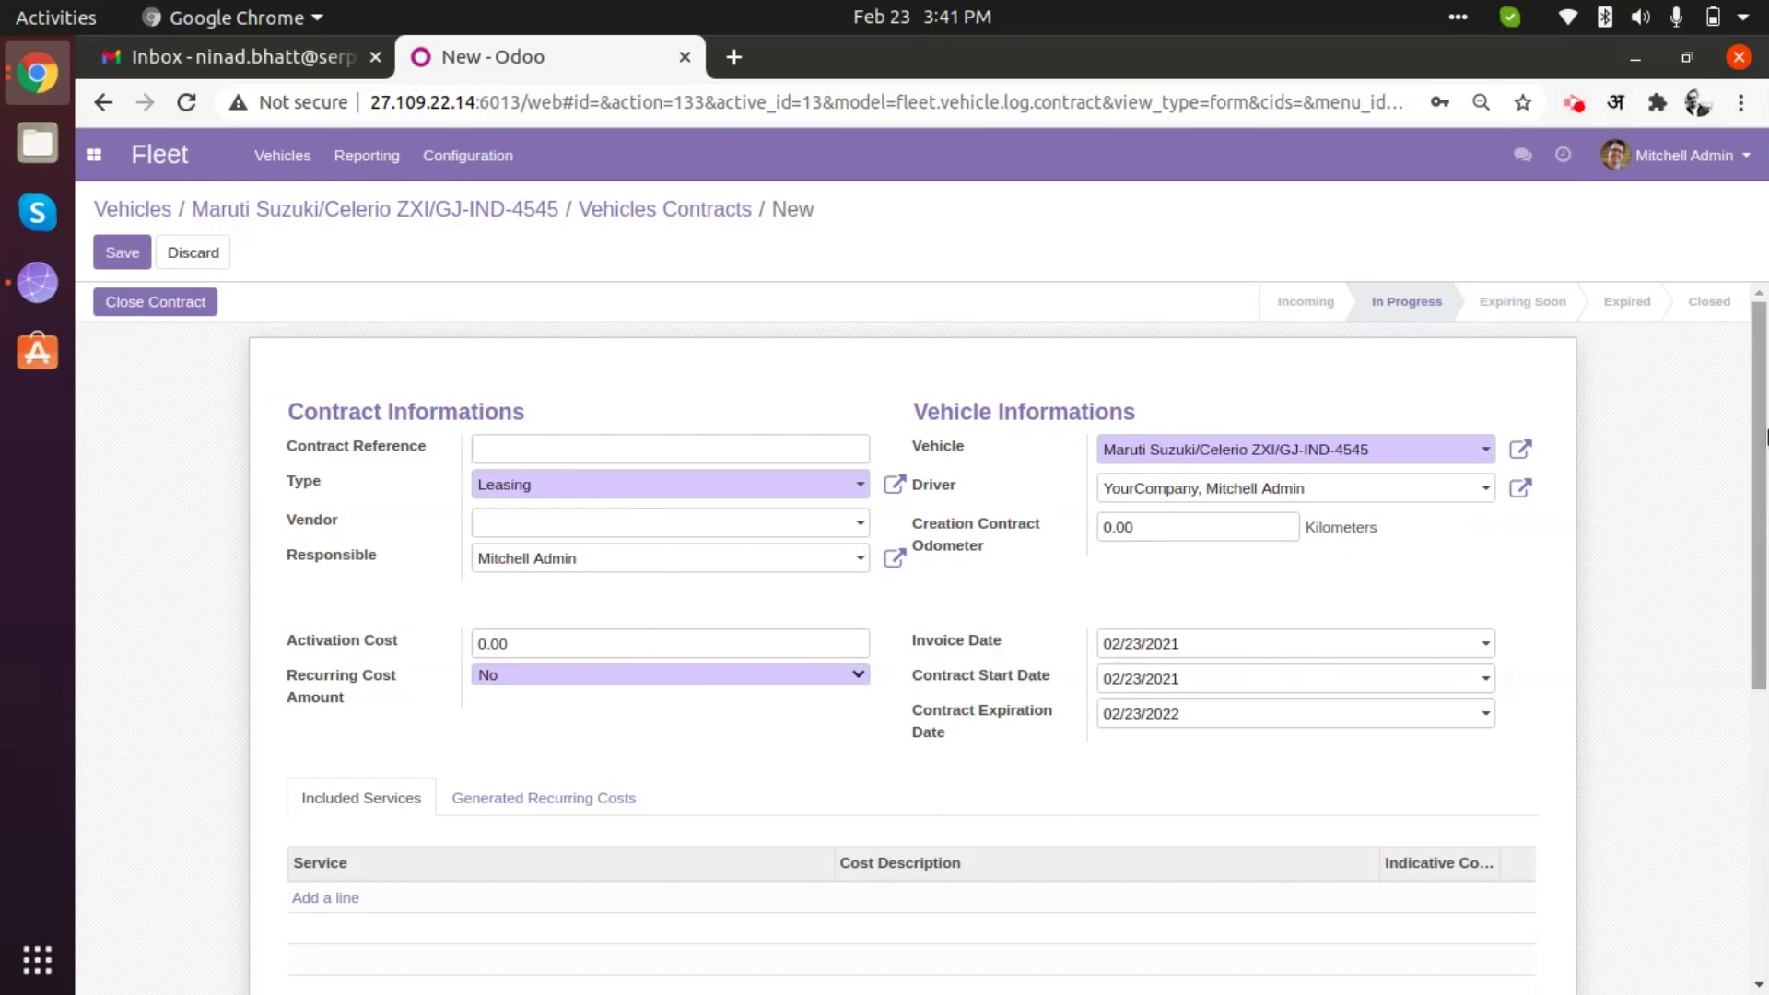
mouse_move(1766, 430)
mouse_down()
mouse_move(1764, 617)
mouse_move(1763, 463)
mouse_up()
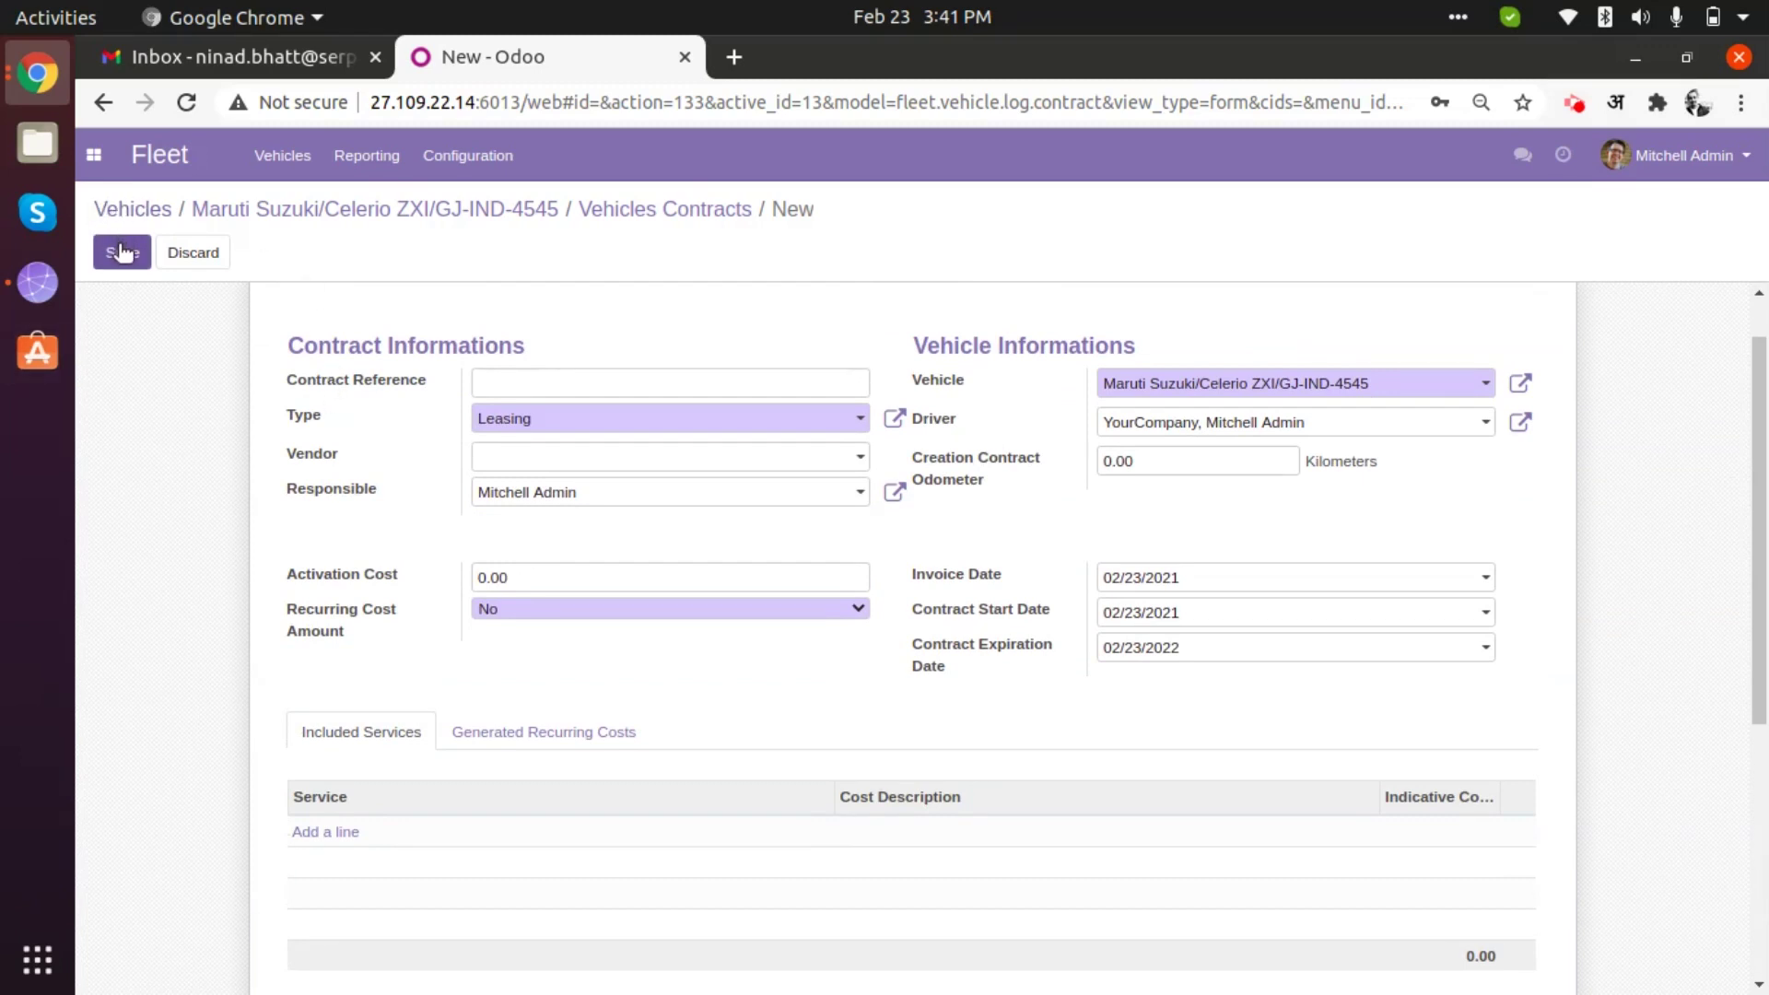
click(198, 255)
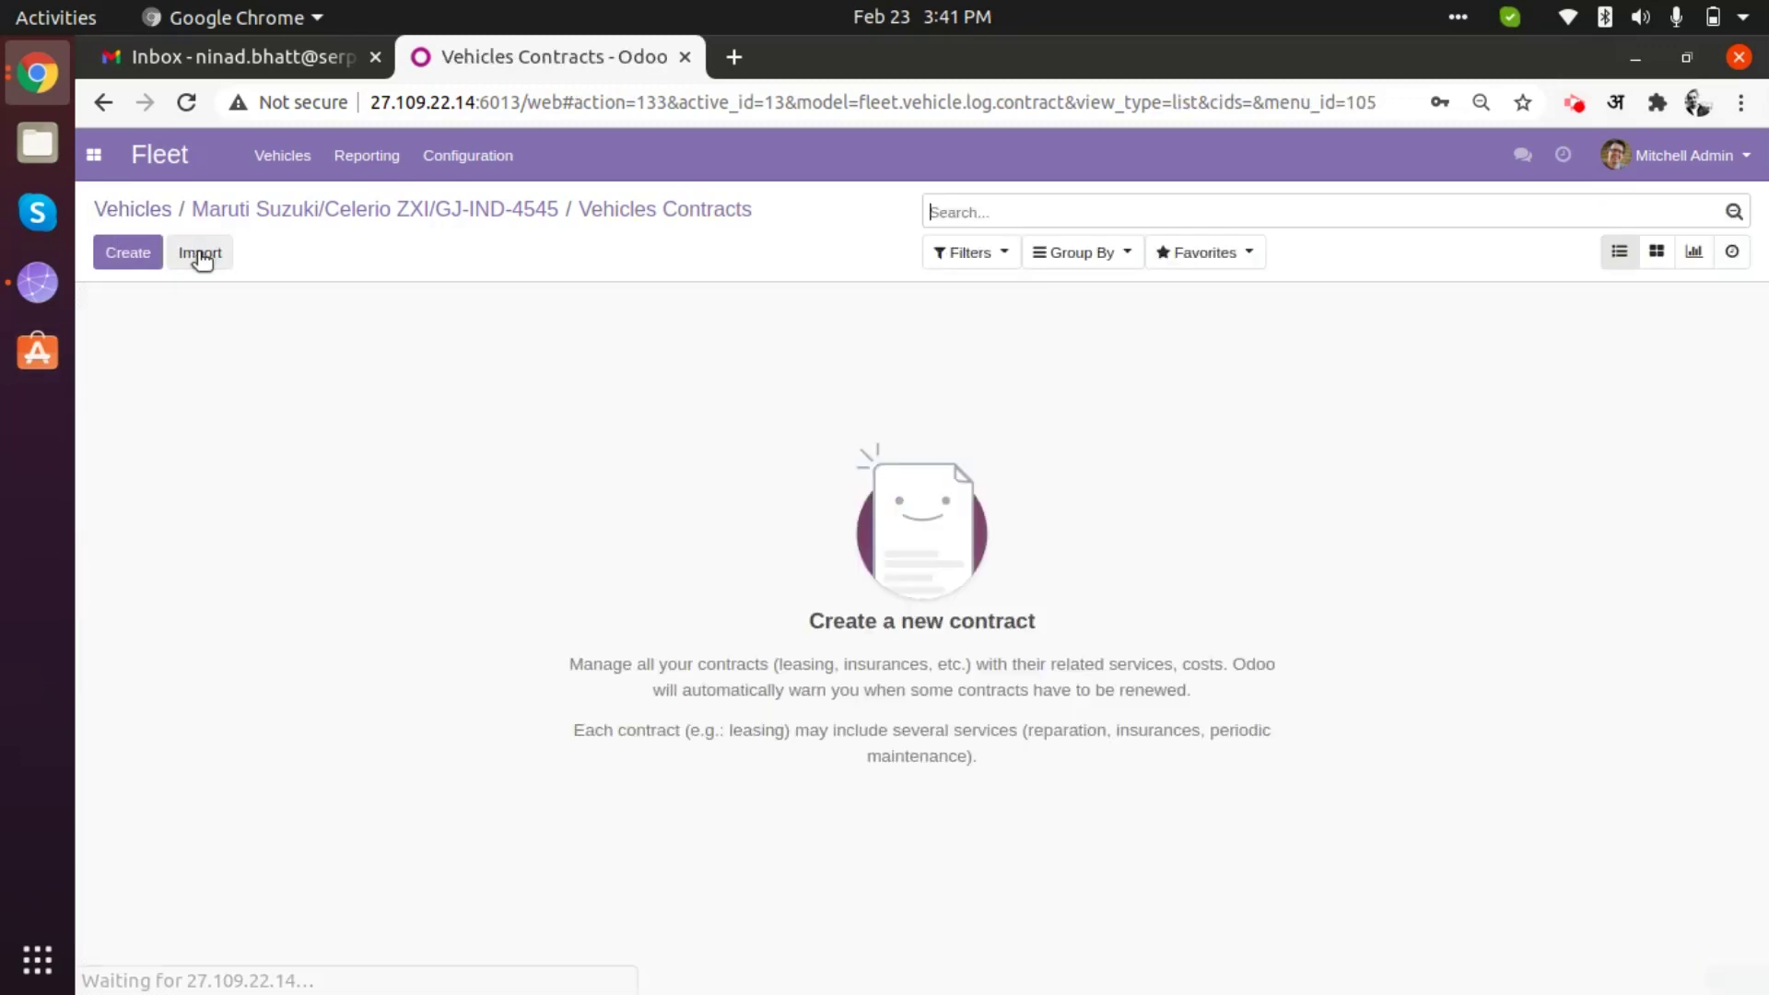
click(464, 205)
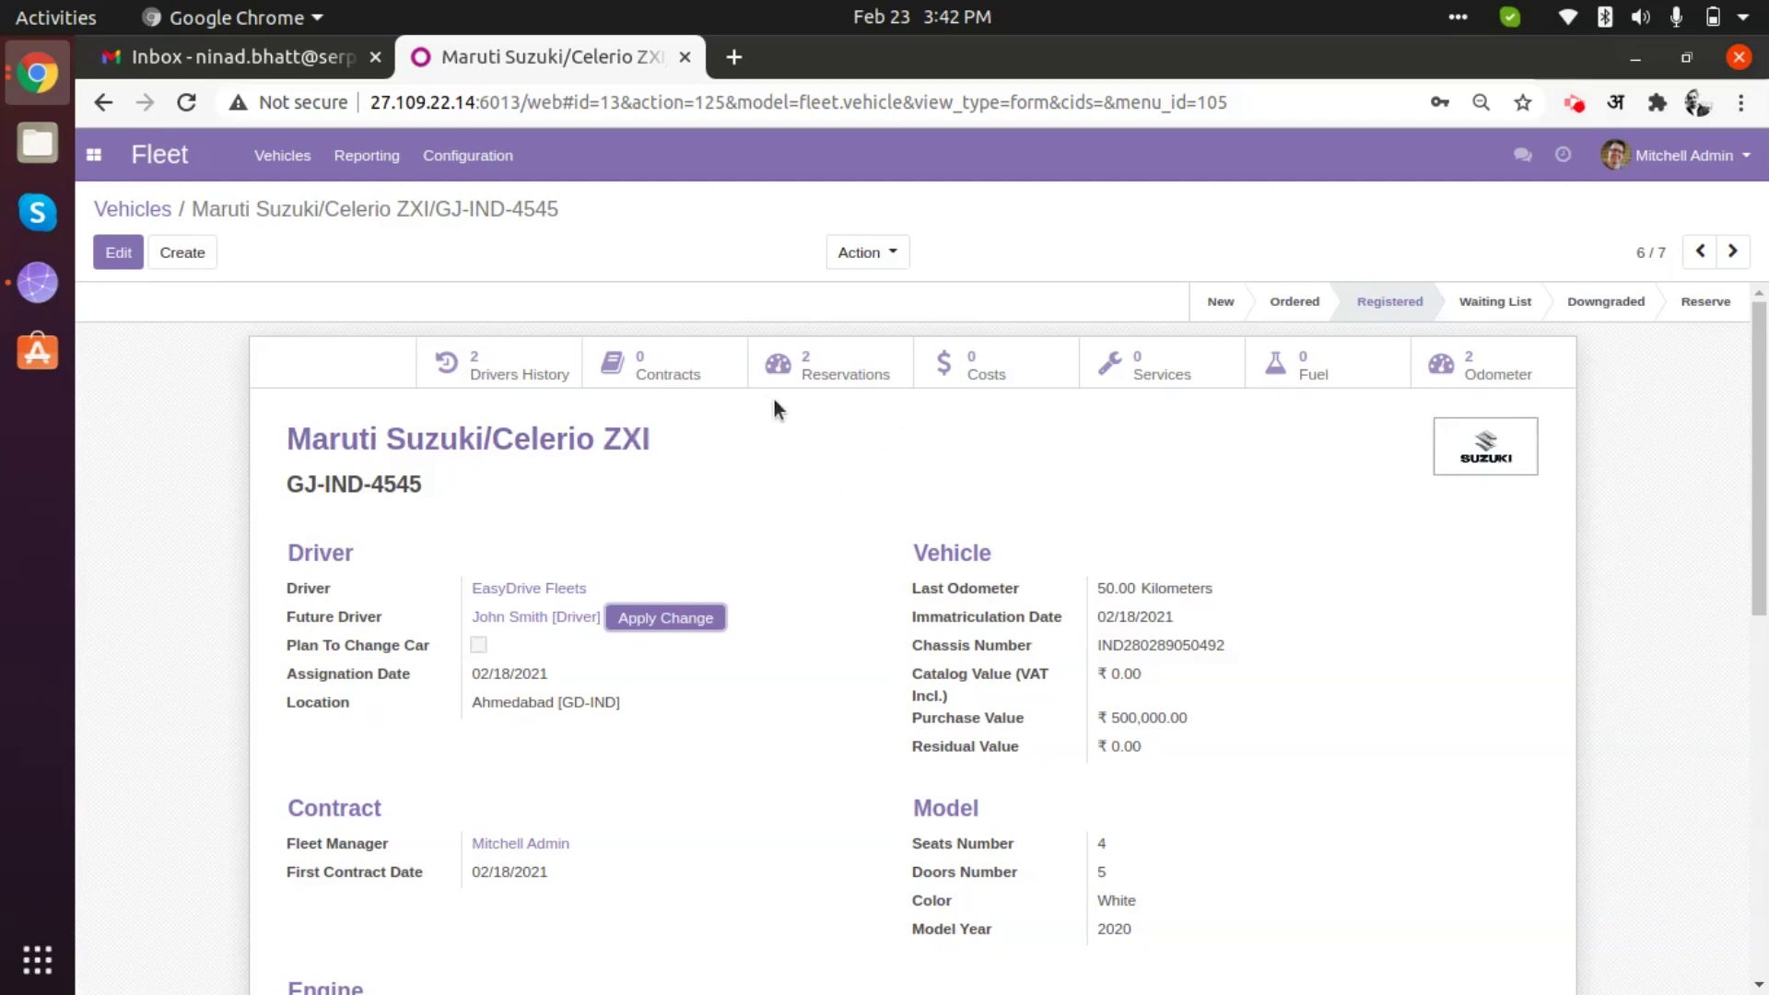
- Review the details of the vehicle's "Drop clients" reservation and return to the vehicle record
click(841, 372)
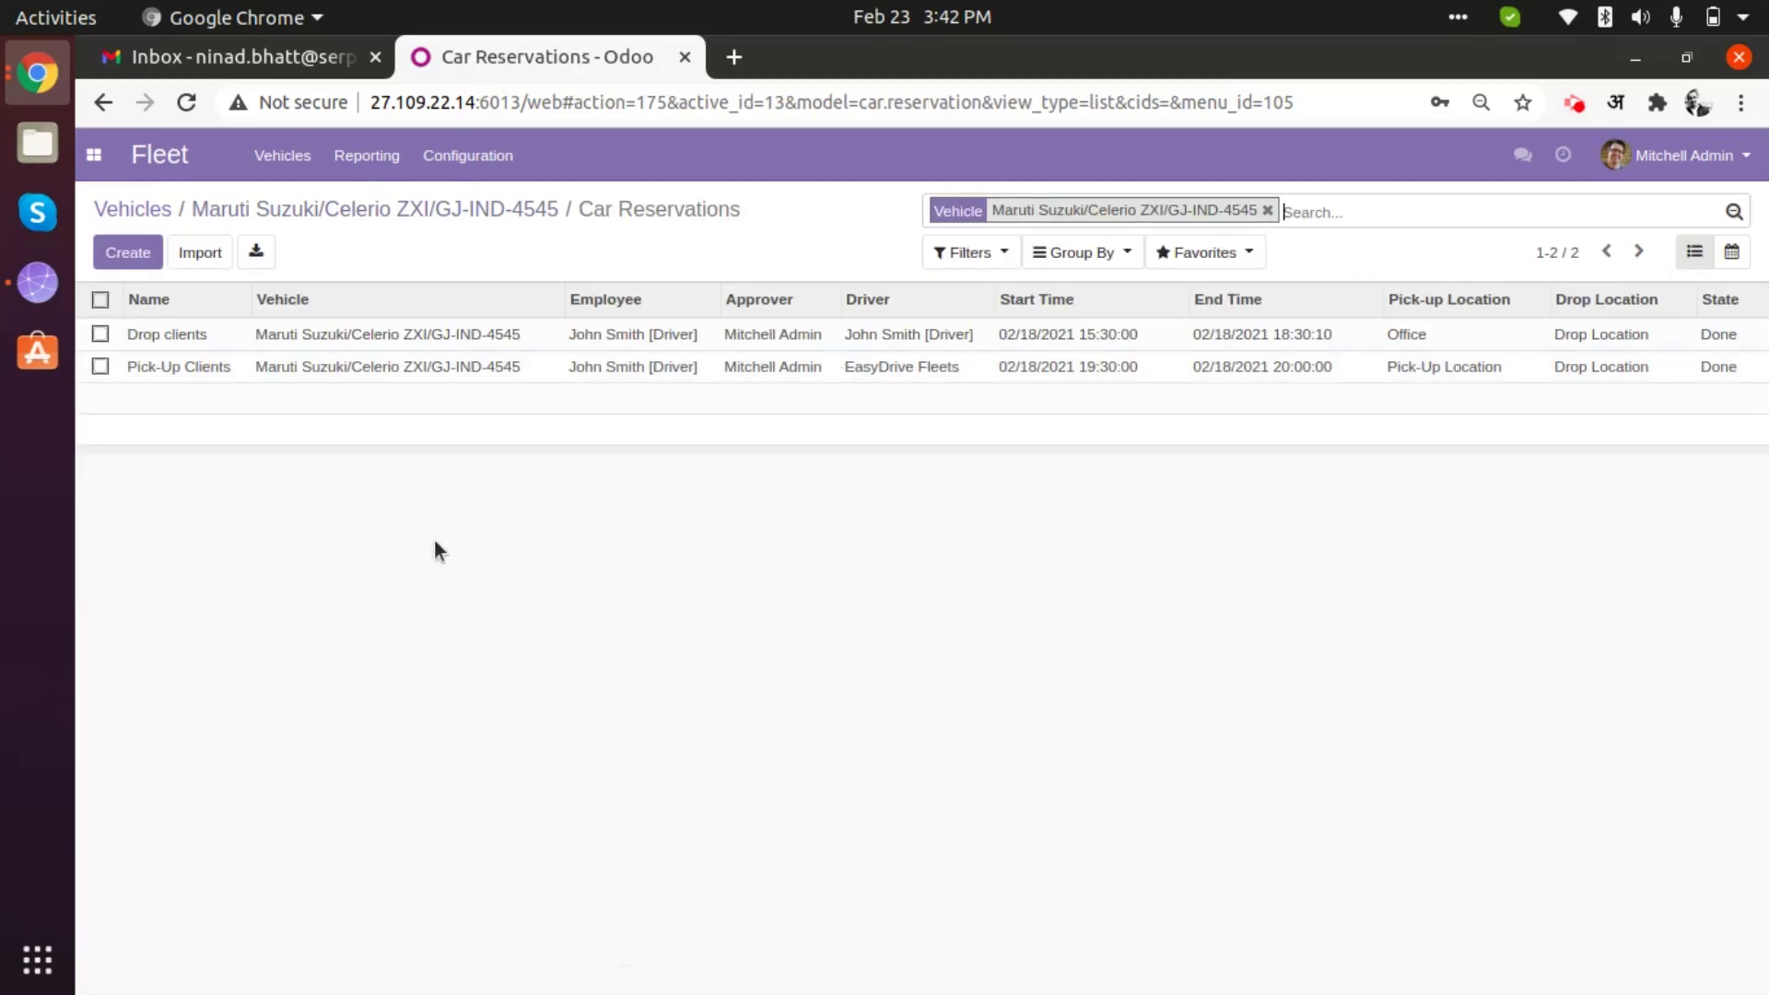
click(771, 341)
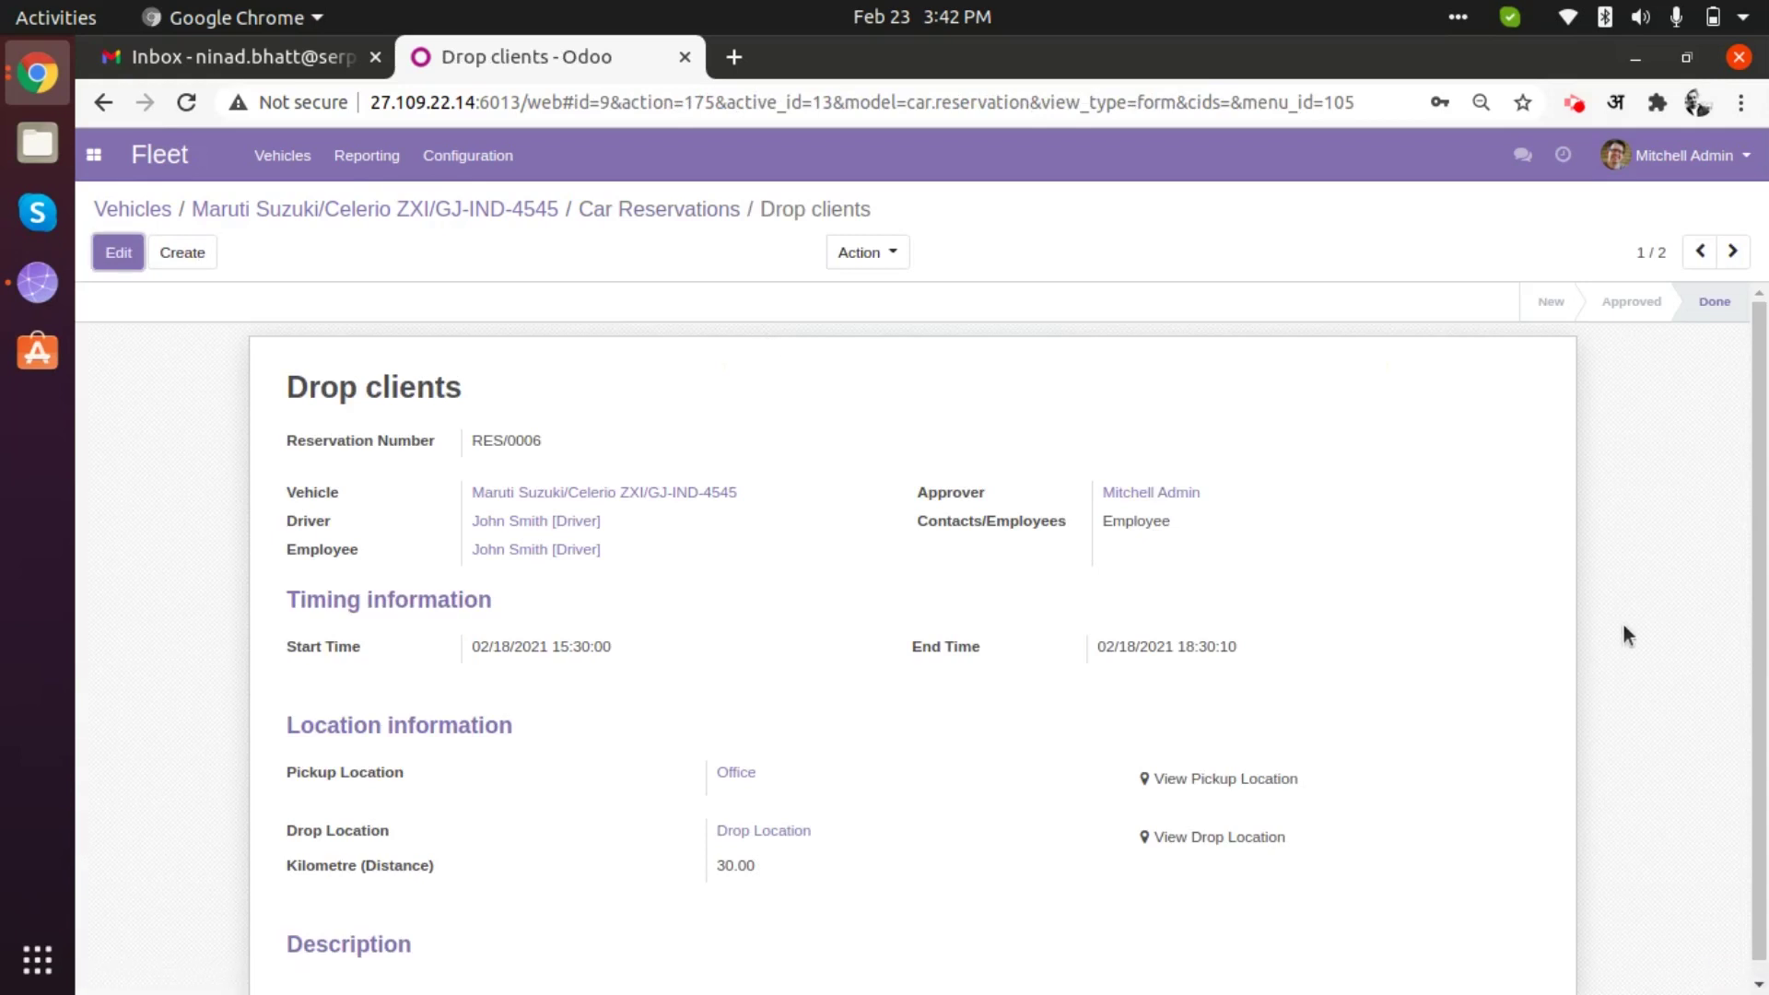
scroll(1760, 645, down, 1)
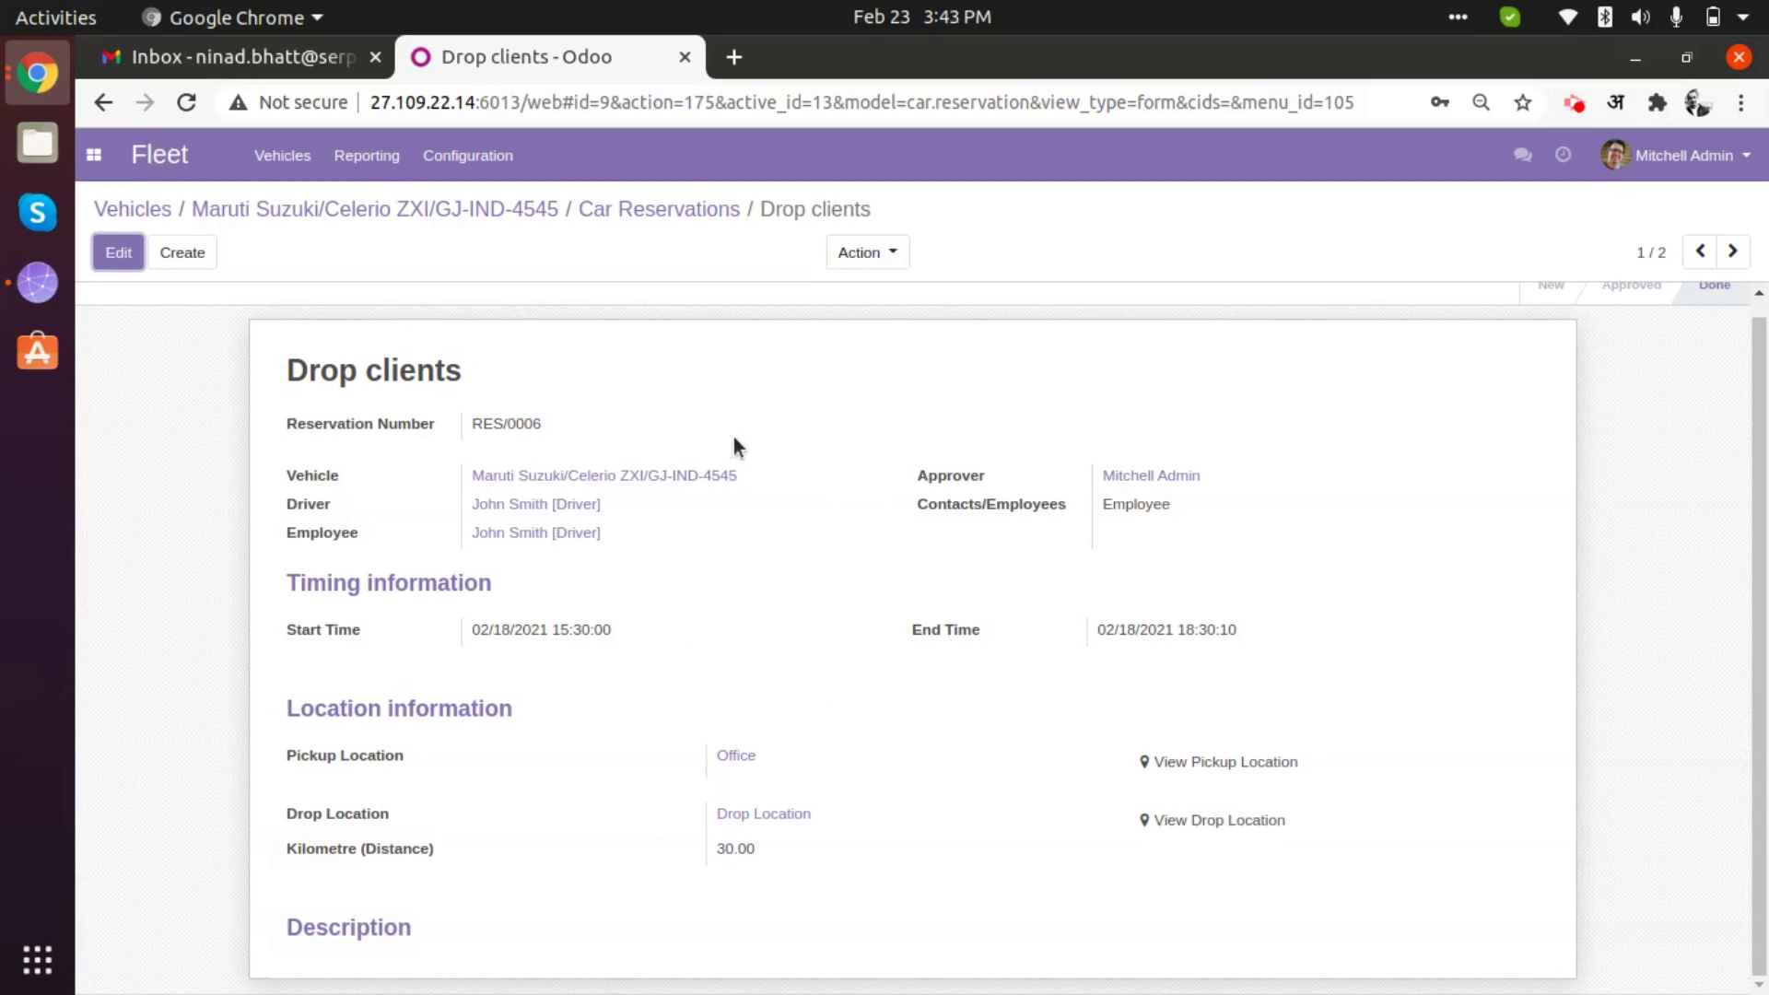
click(602, 211)
click(510, 211)
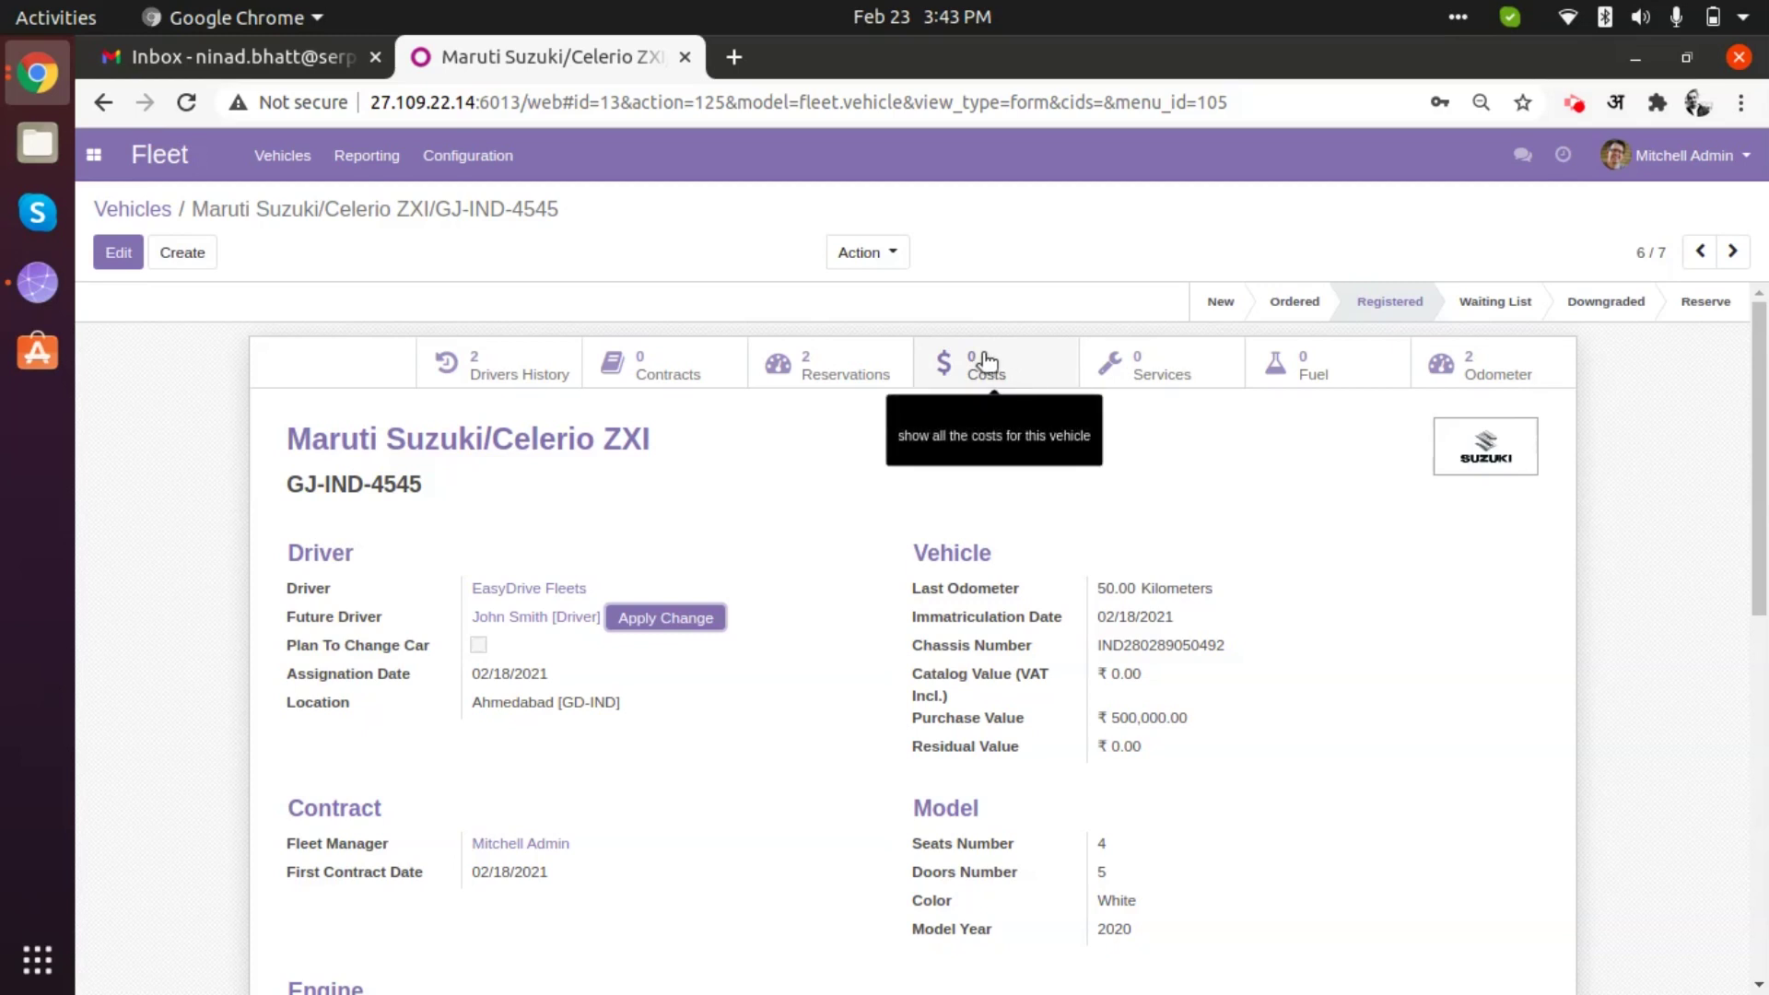
- View the vehicle's costs and return to the vehicle record
click(1014, 378)
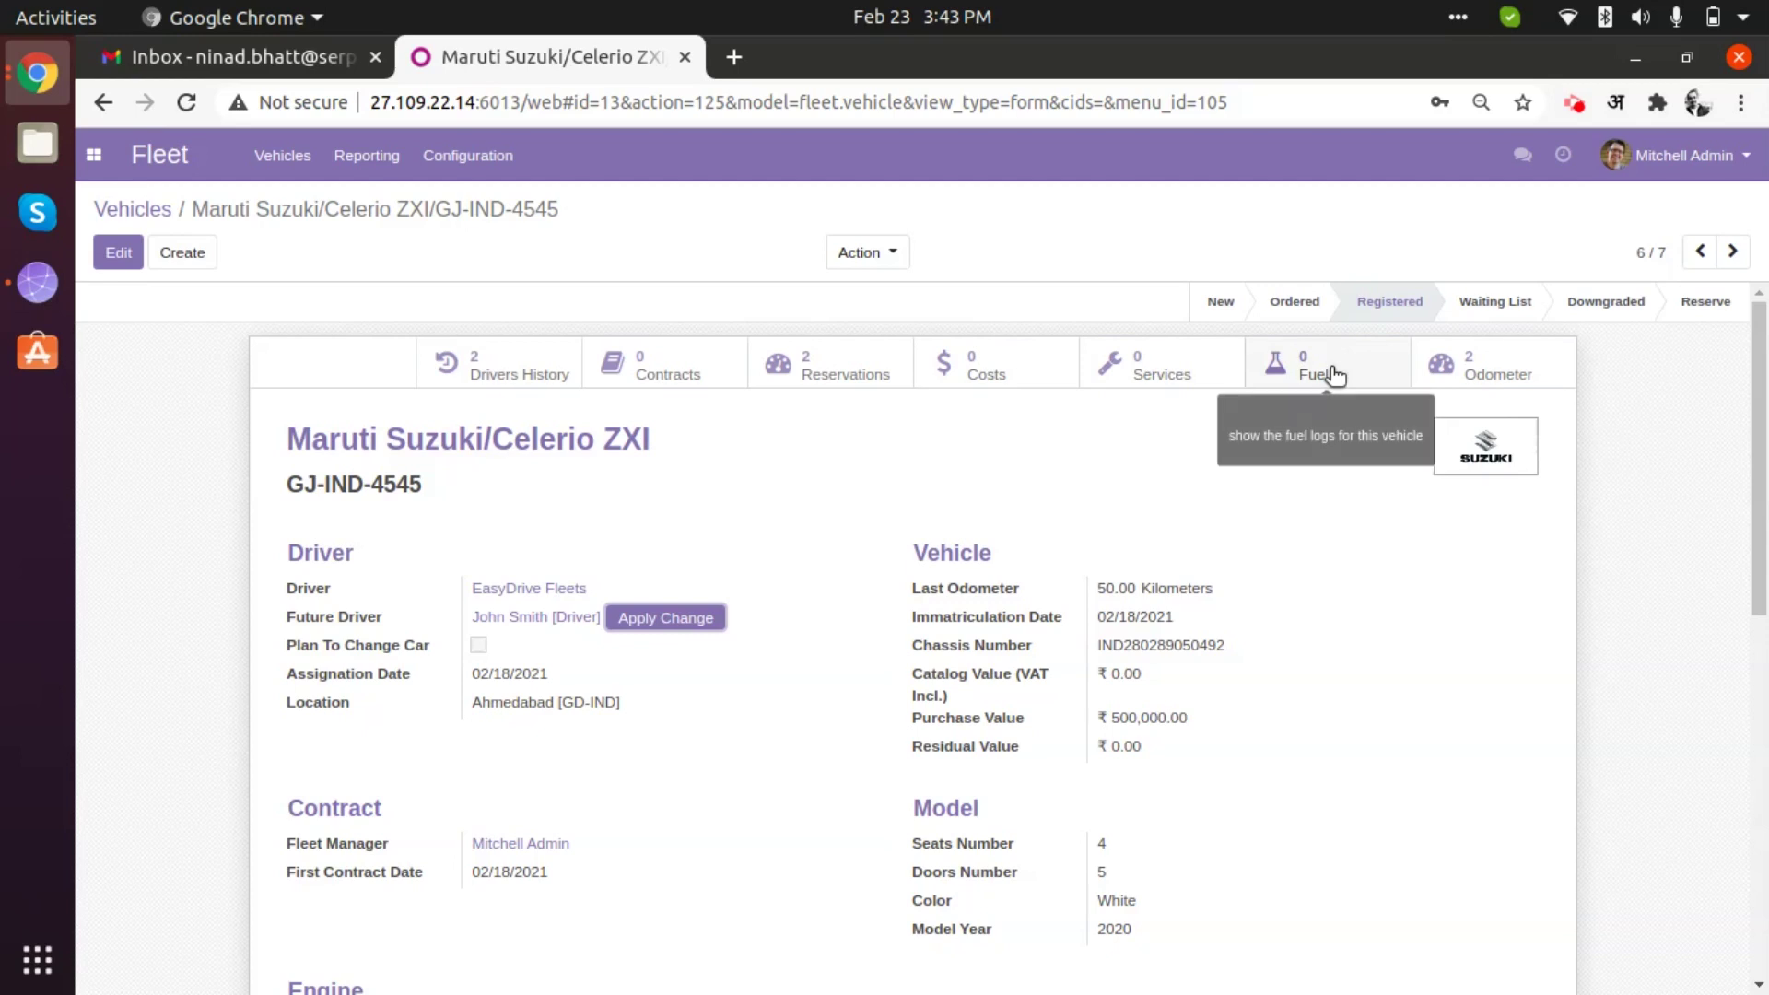
click(1006, 375)
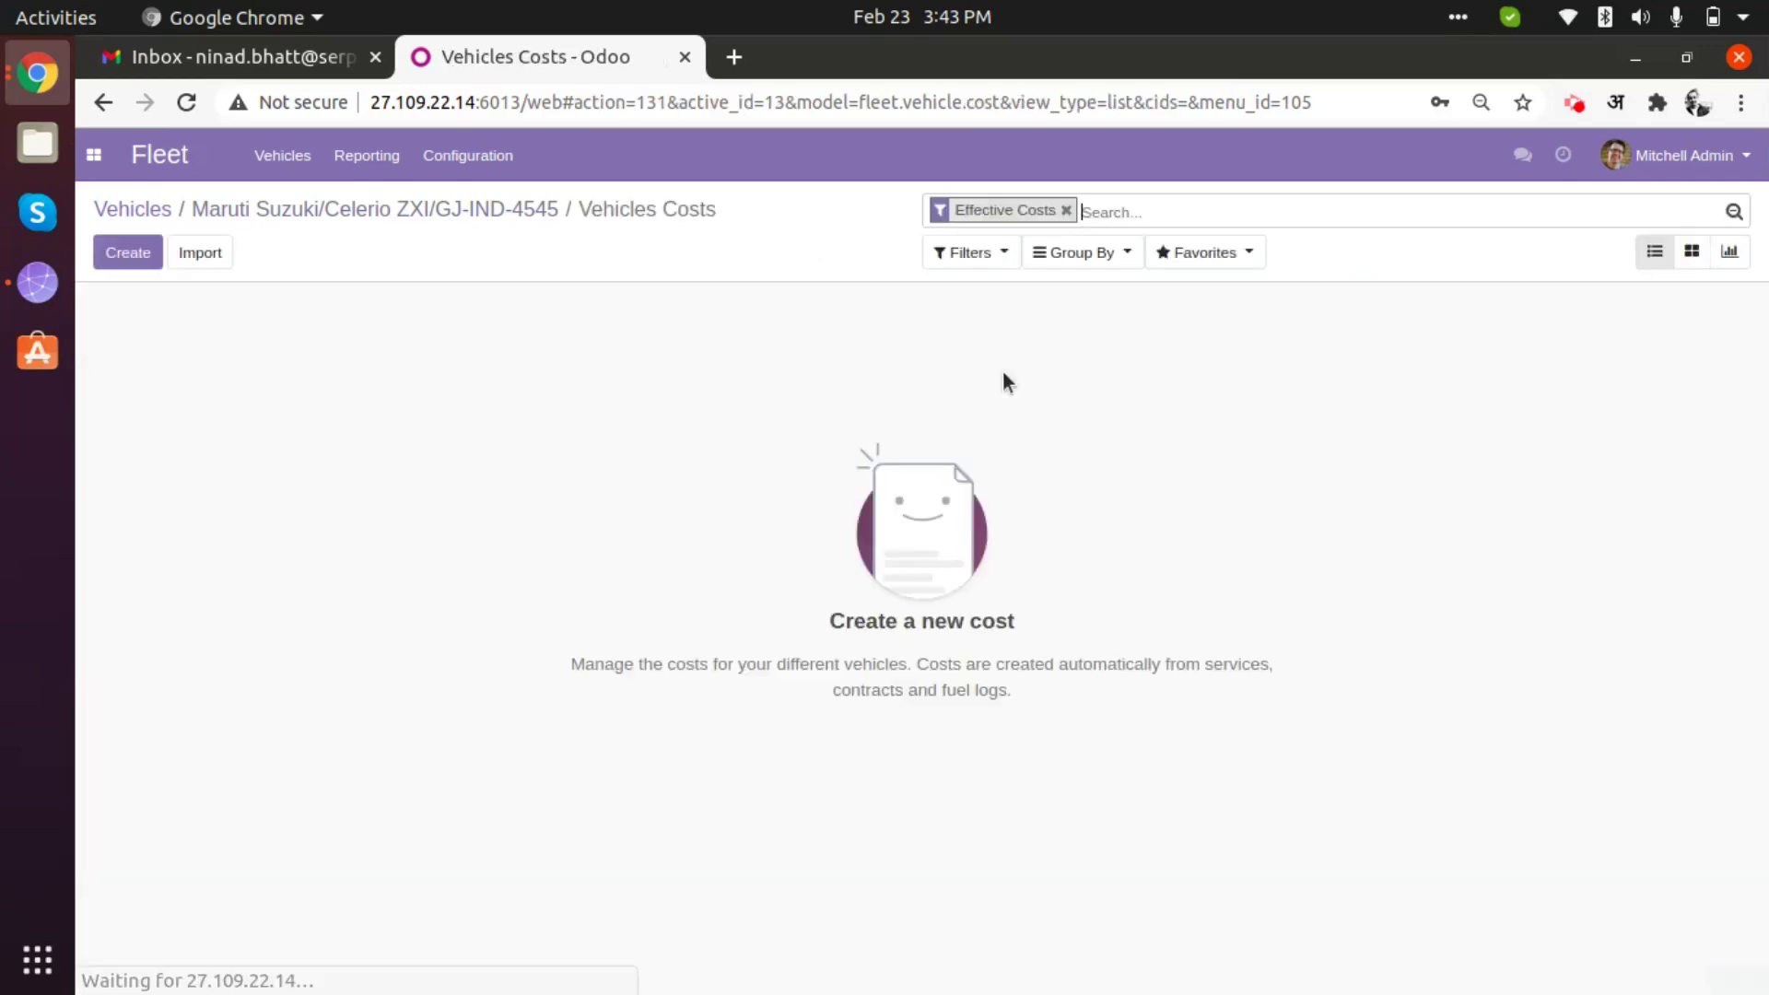
click(495, 212)
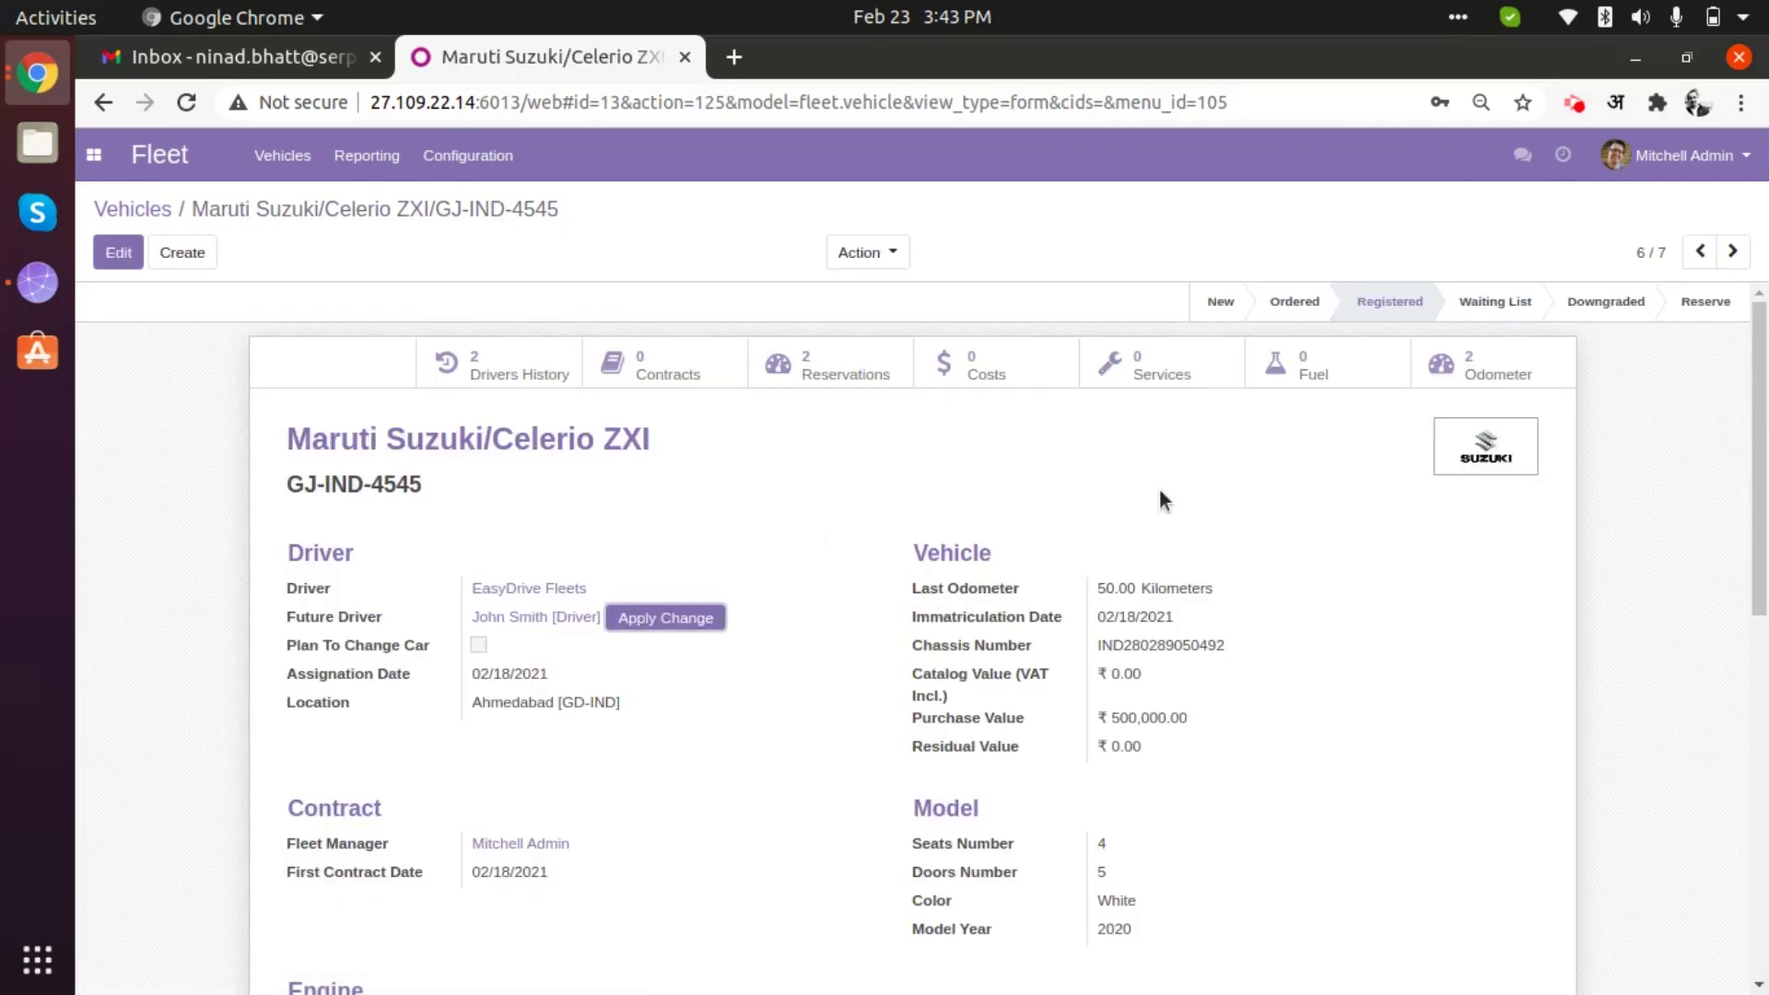
- Start a new service log for the Maruti Suzuki/Celerio ZXI with the service type Battery Replacement
click(1188, 370)
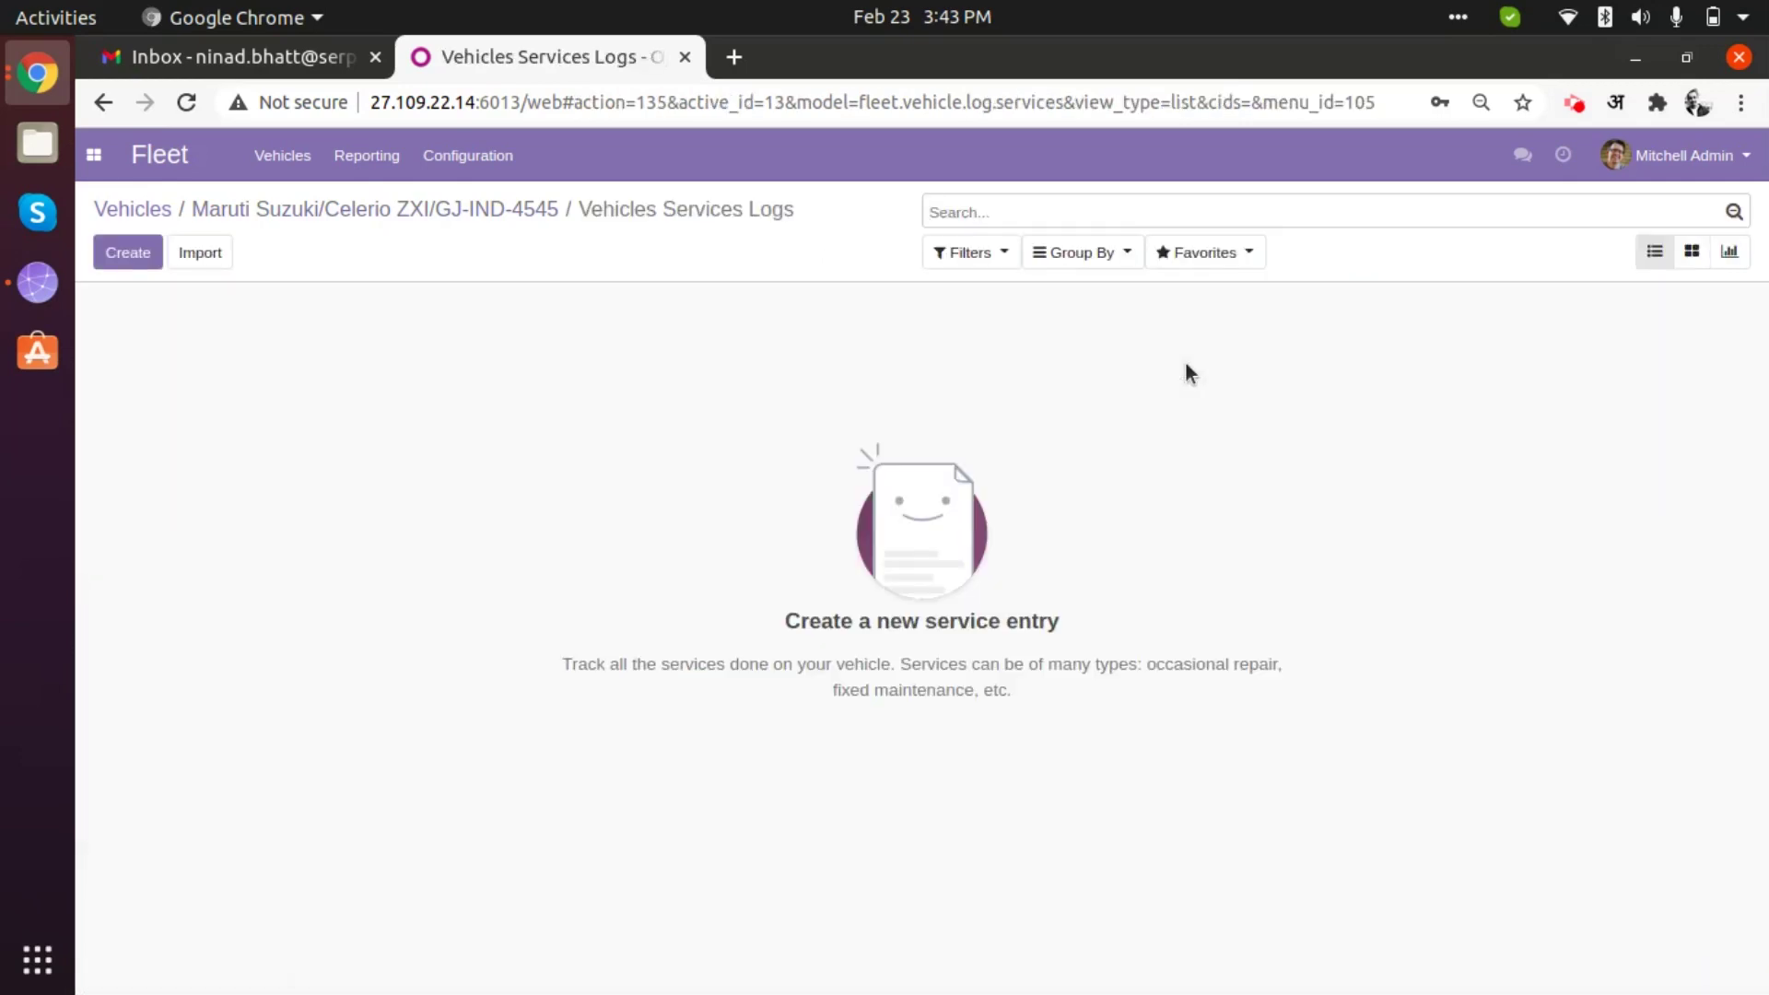
click(136, 265)
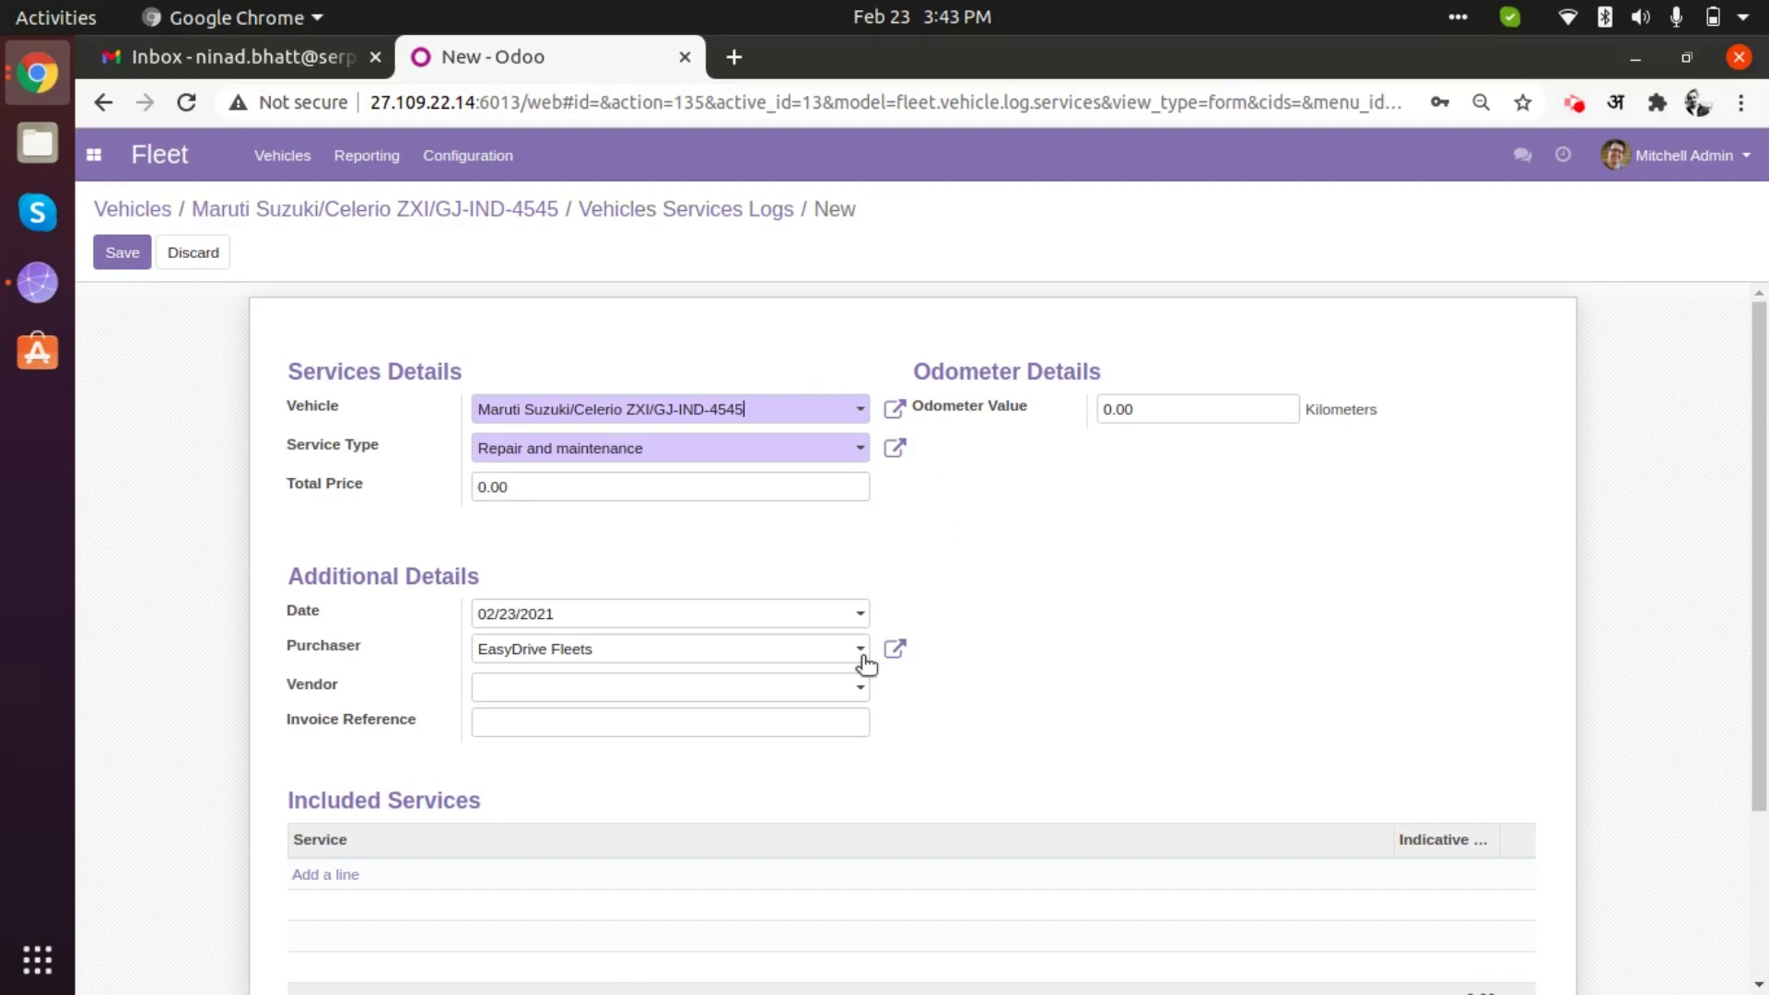
click(653, 452)
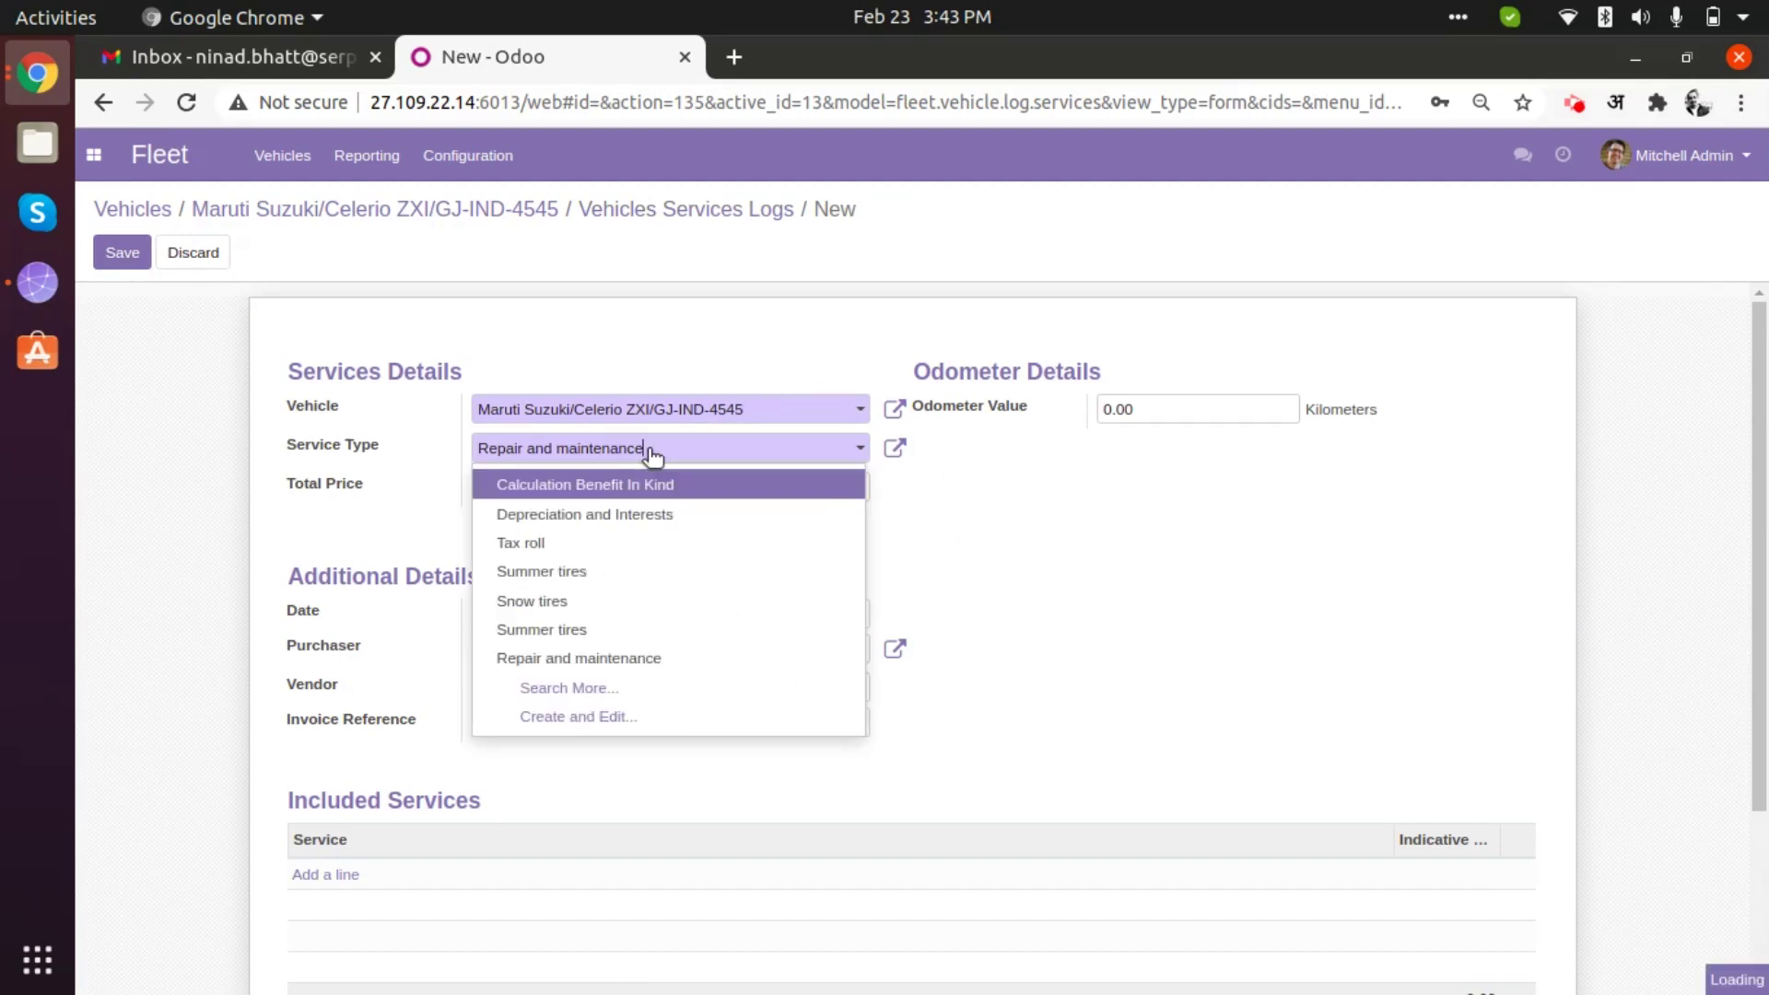
key(ctrl+a)
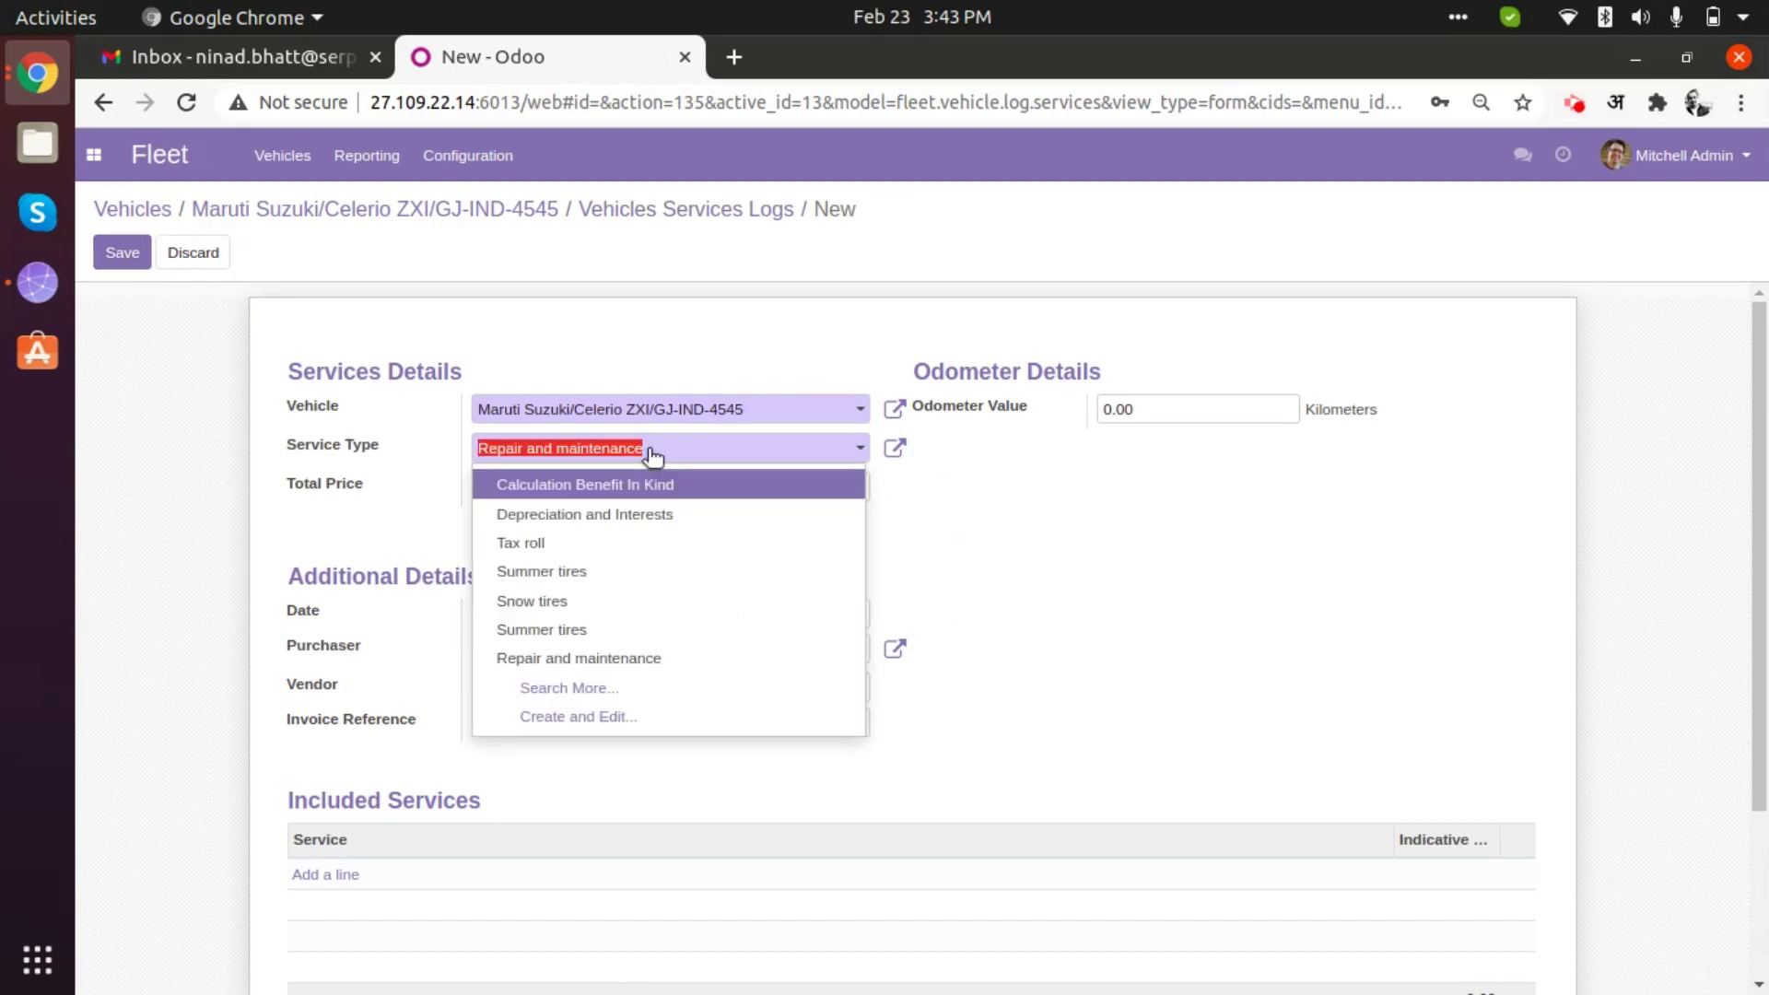
text(Batt)
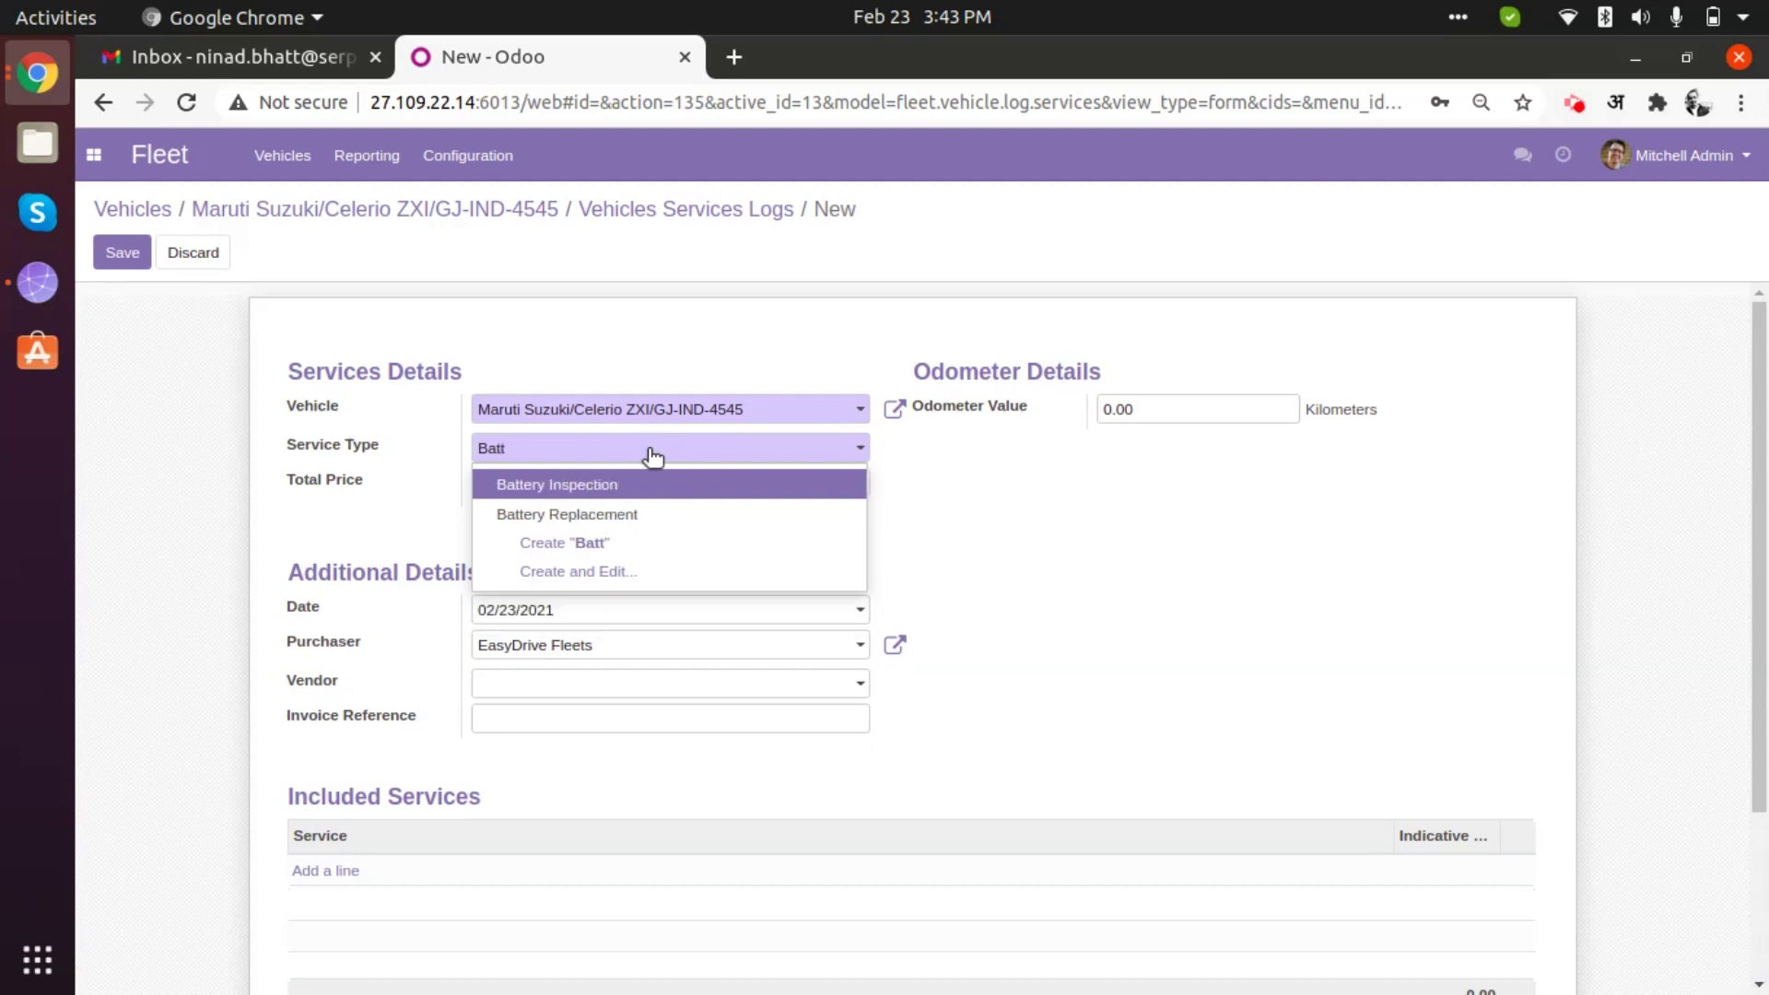
key(Down)
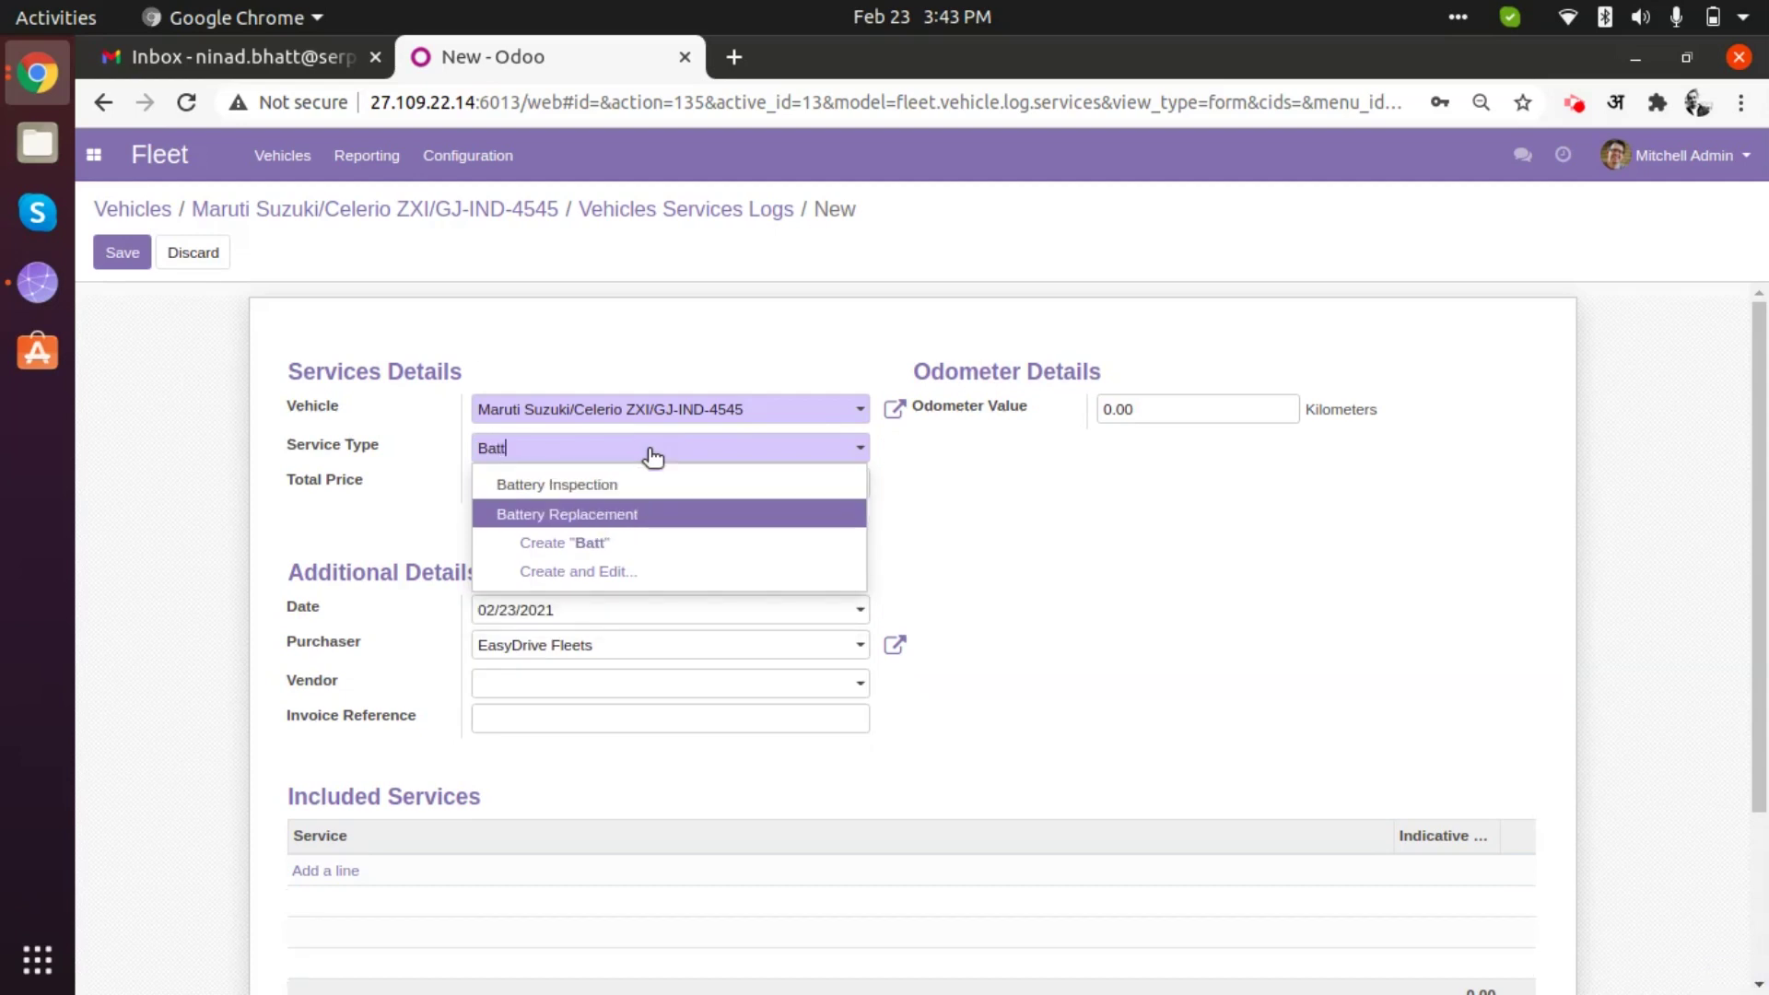
key(Return)
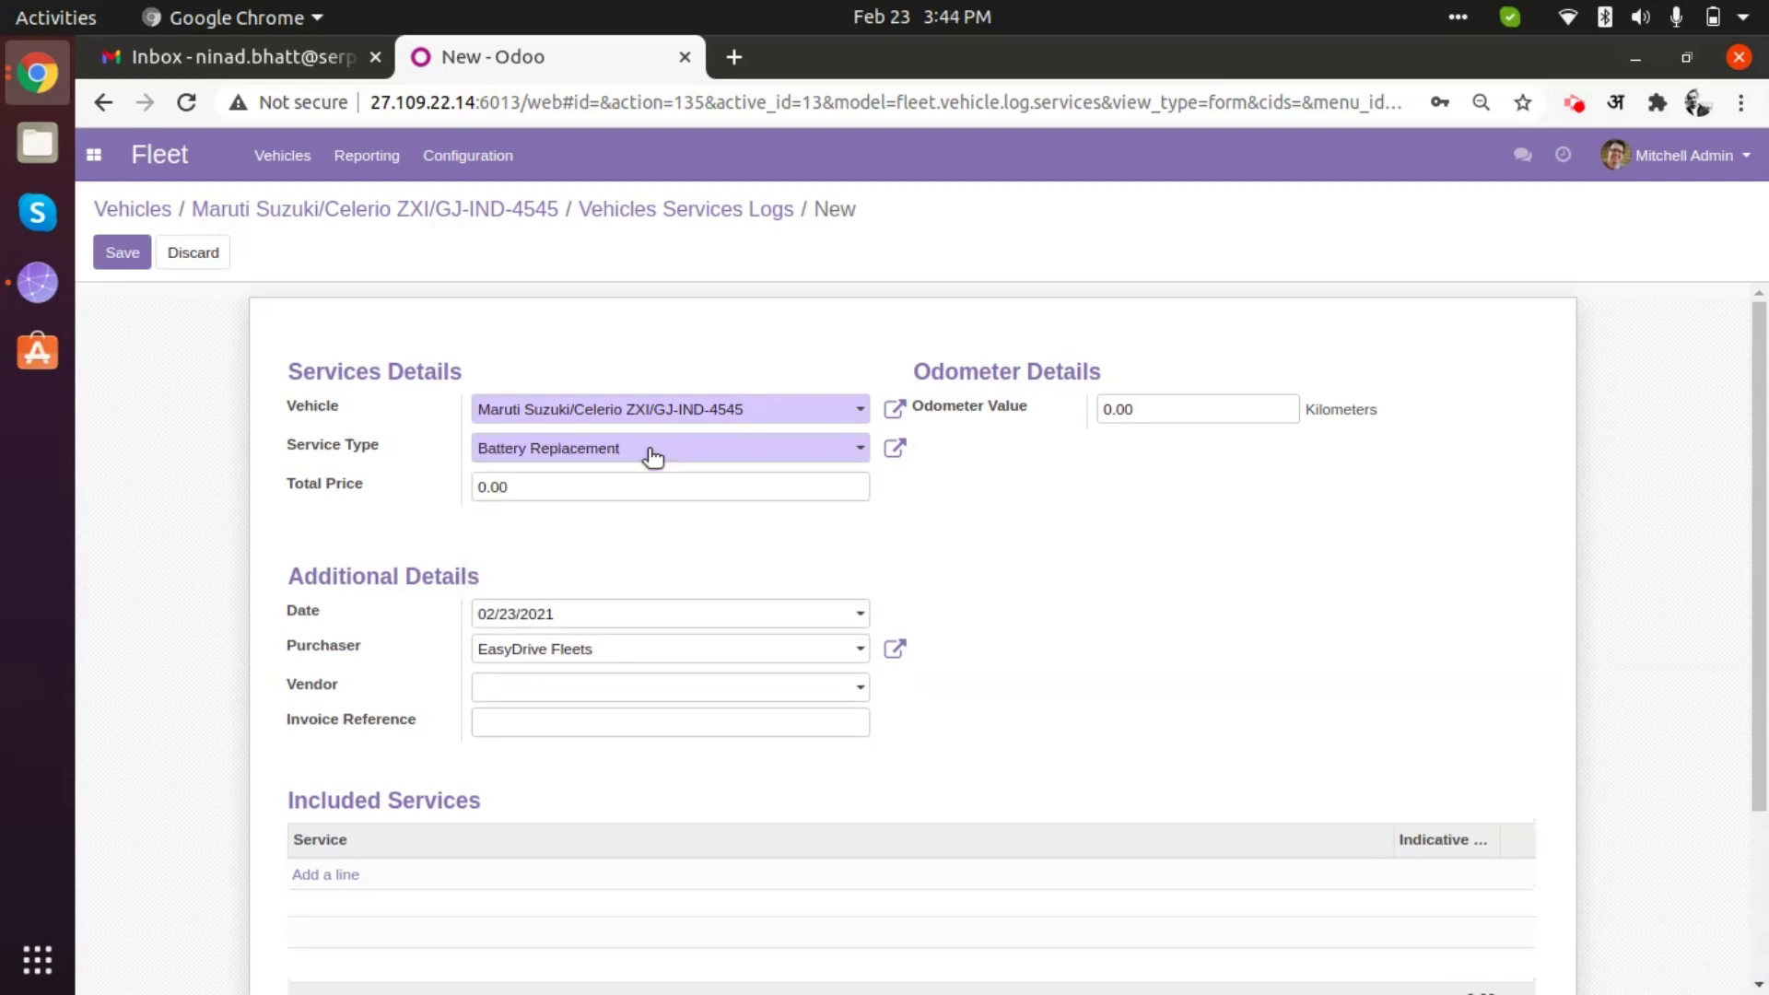
- Set the battery service's total price to 2000, save the log and return to the vehicle record
key(Tab)
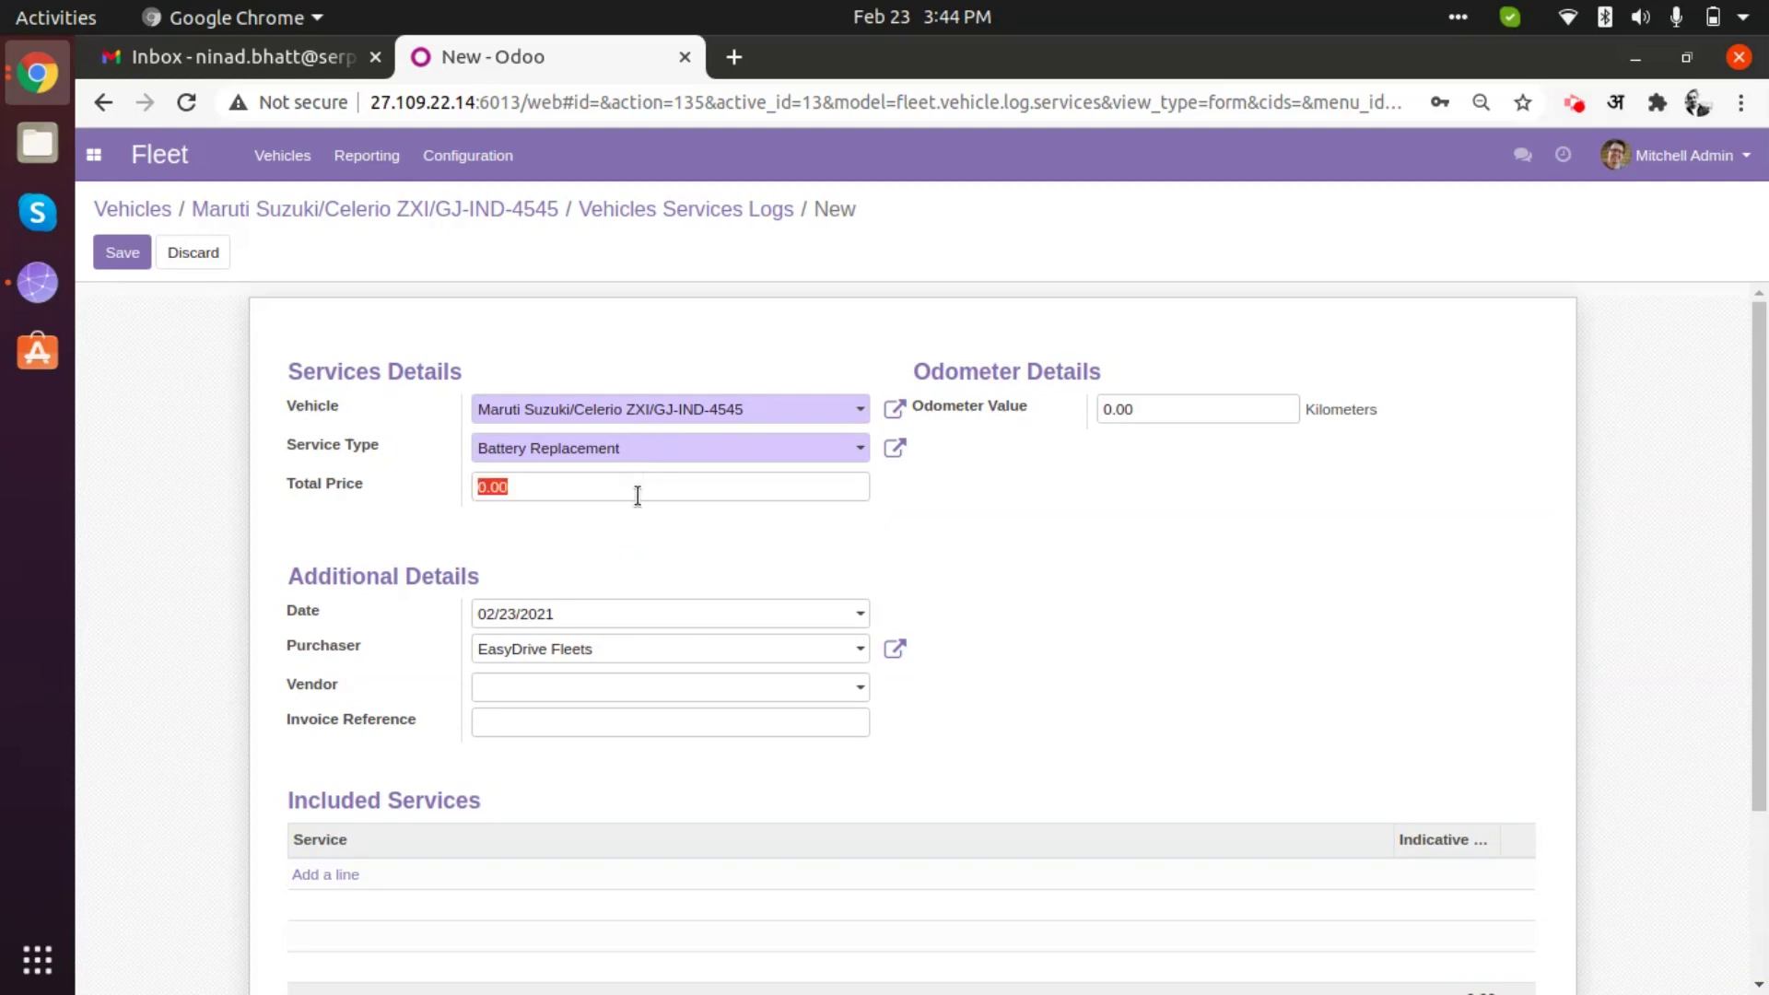
text(2000)
click(609, 451)
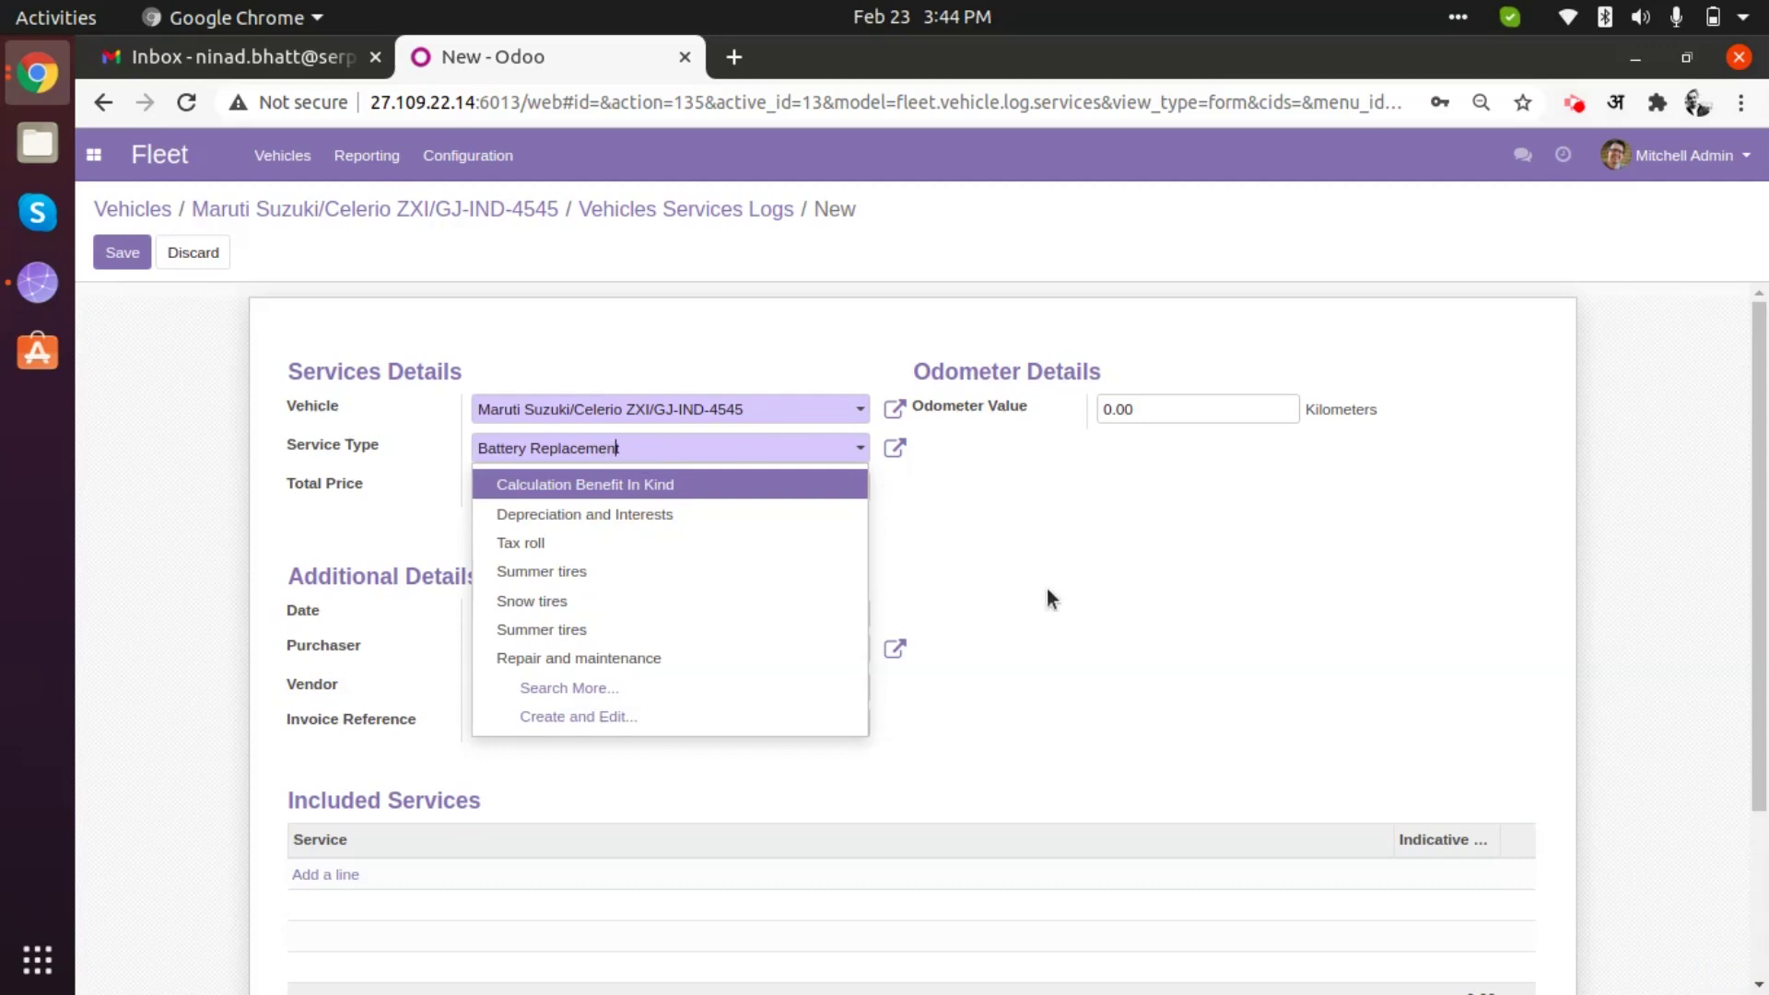
click(1102, 632)
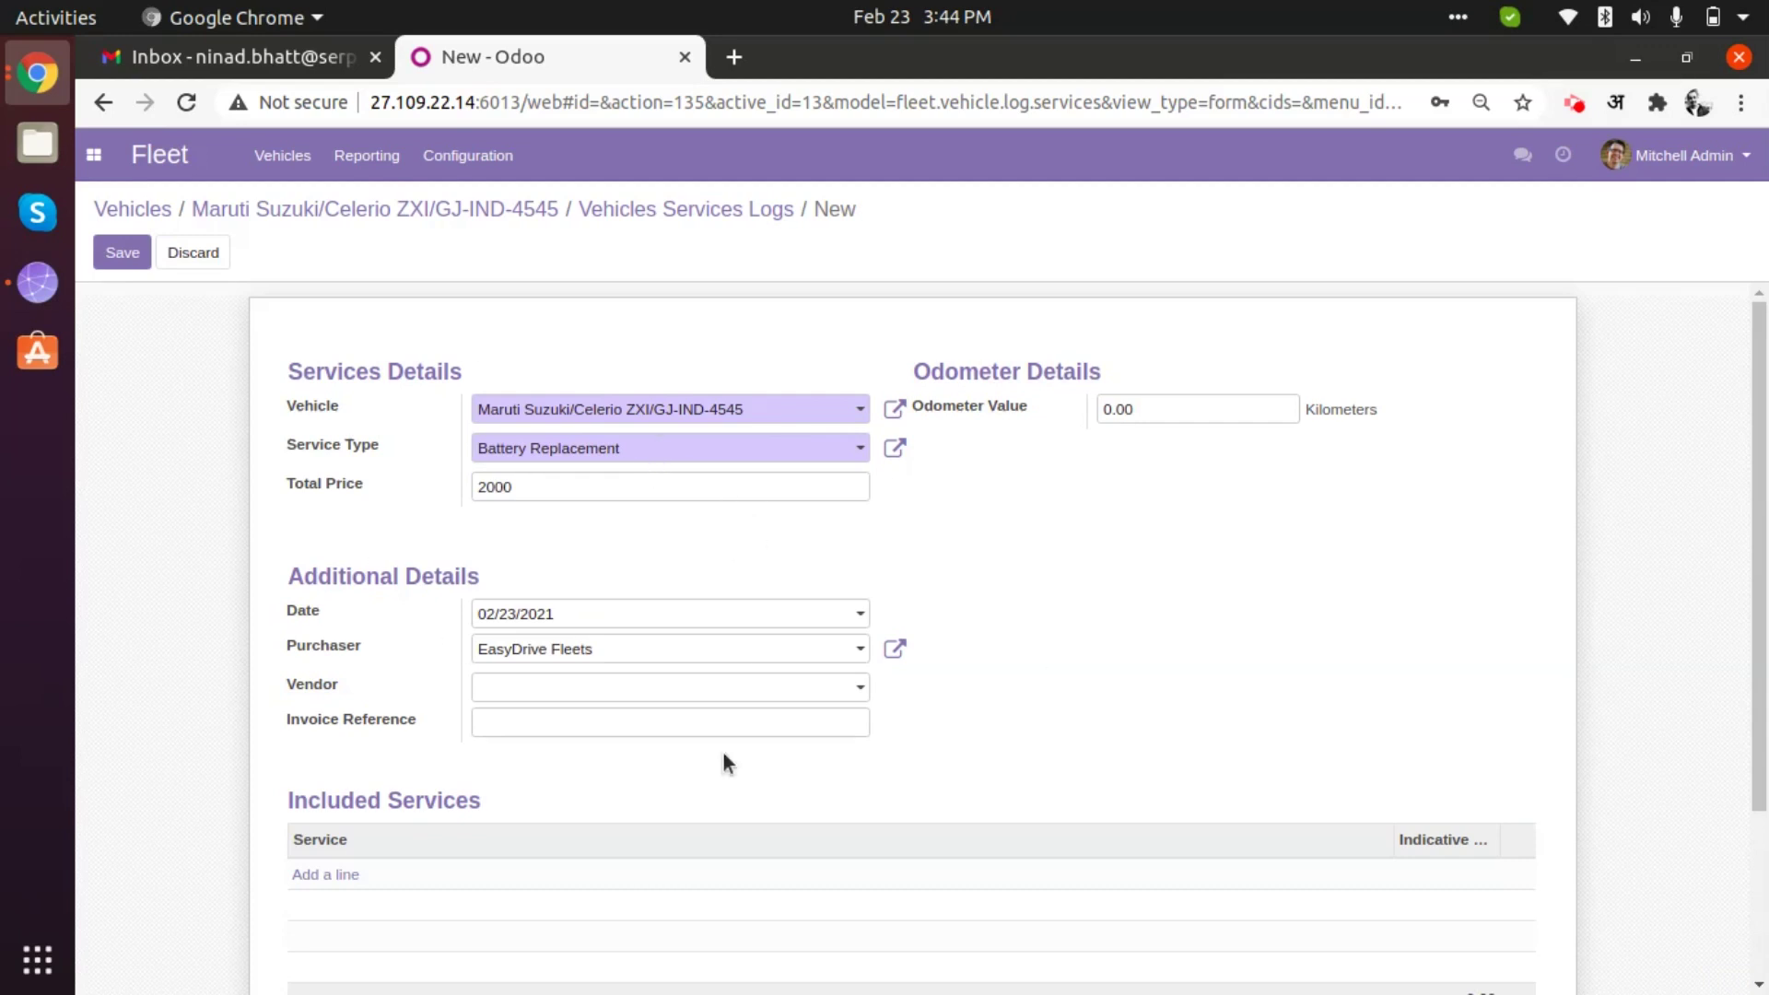
click(118, 259)
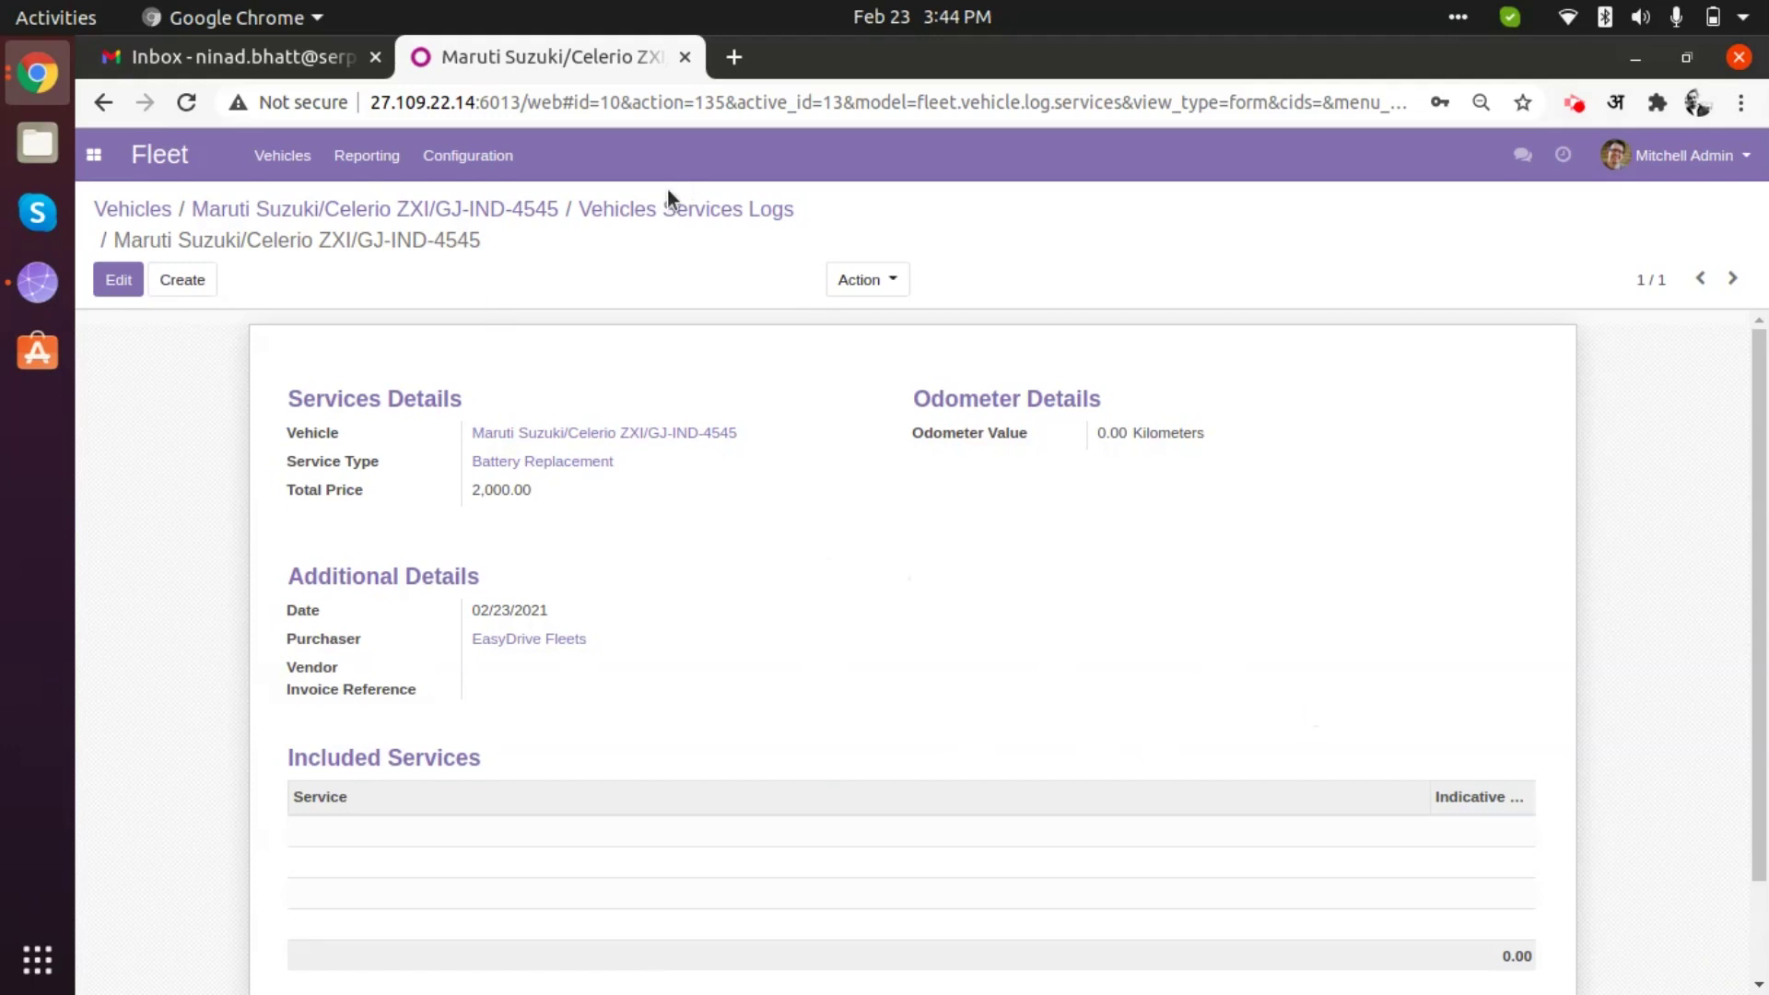
click(643, 209)
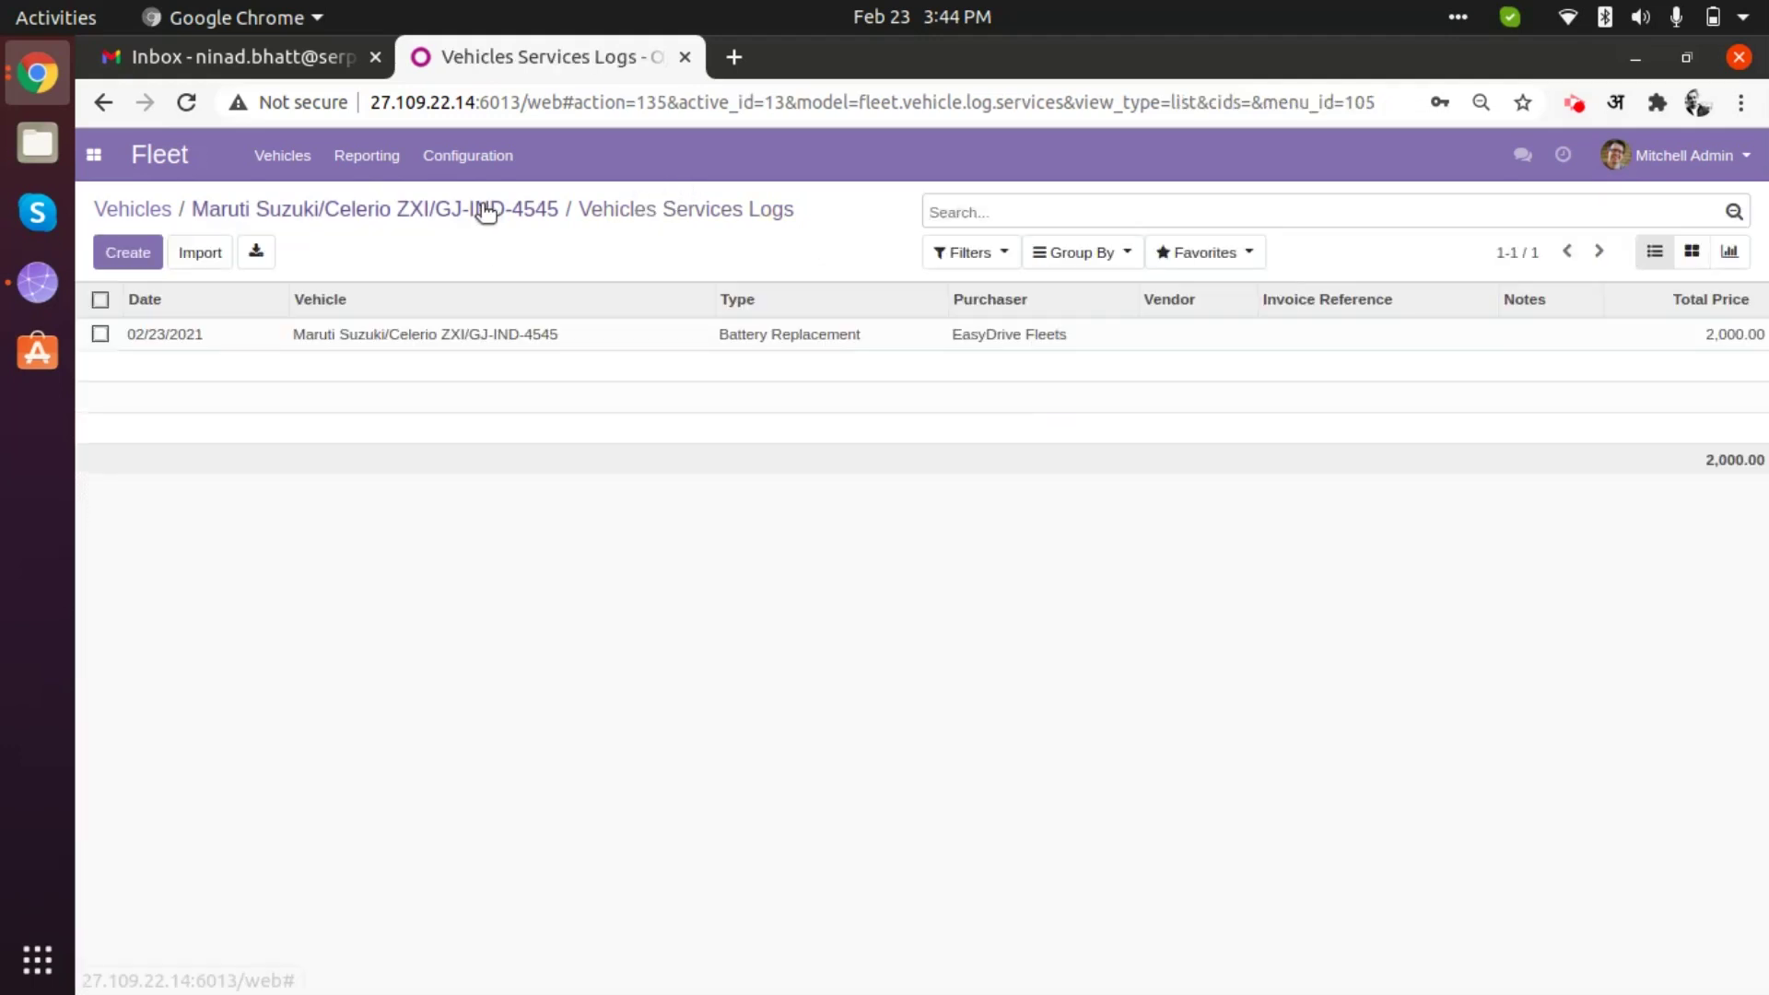
click(485, 211)
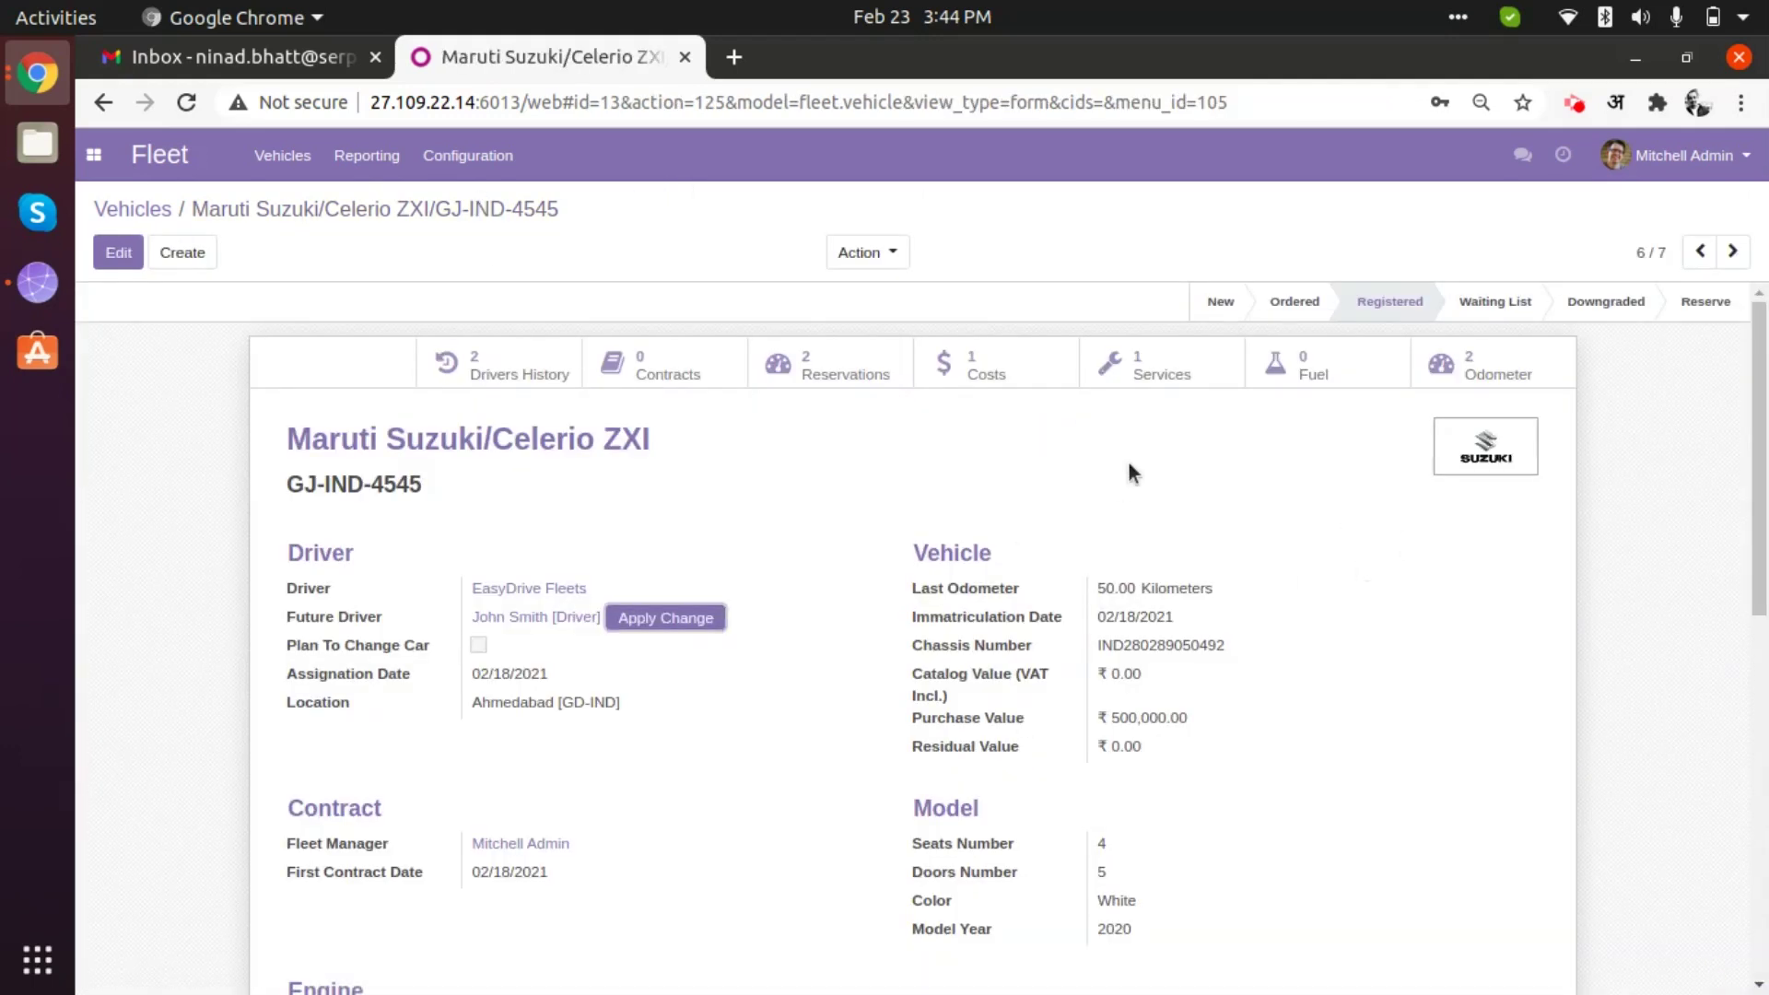
- Check the vehicle's costs for the battery replacement entry and return to the vehicle record
click(1003, 368)
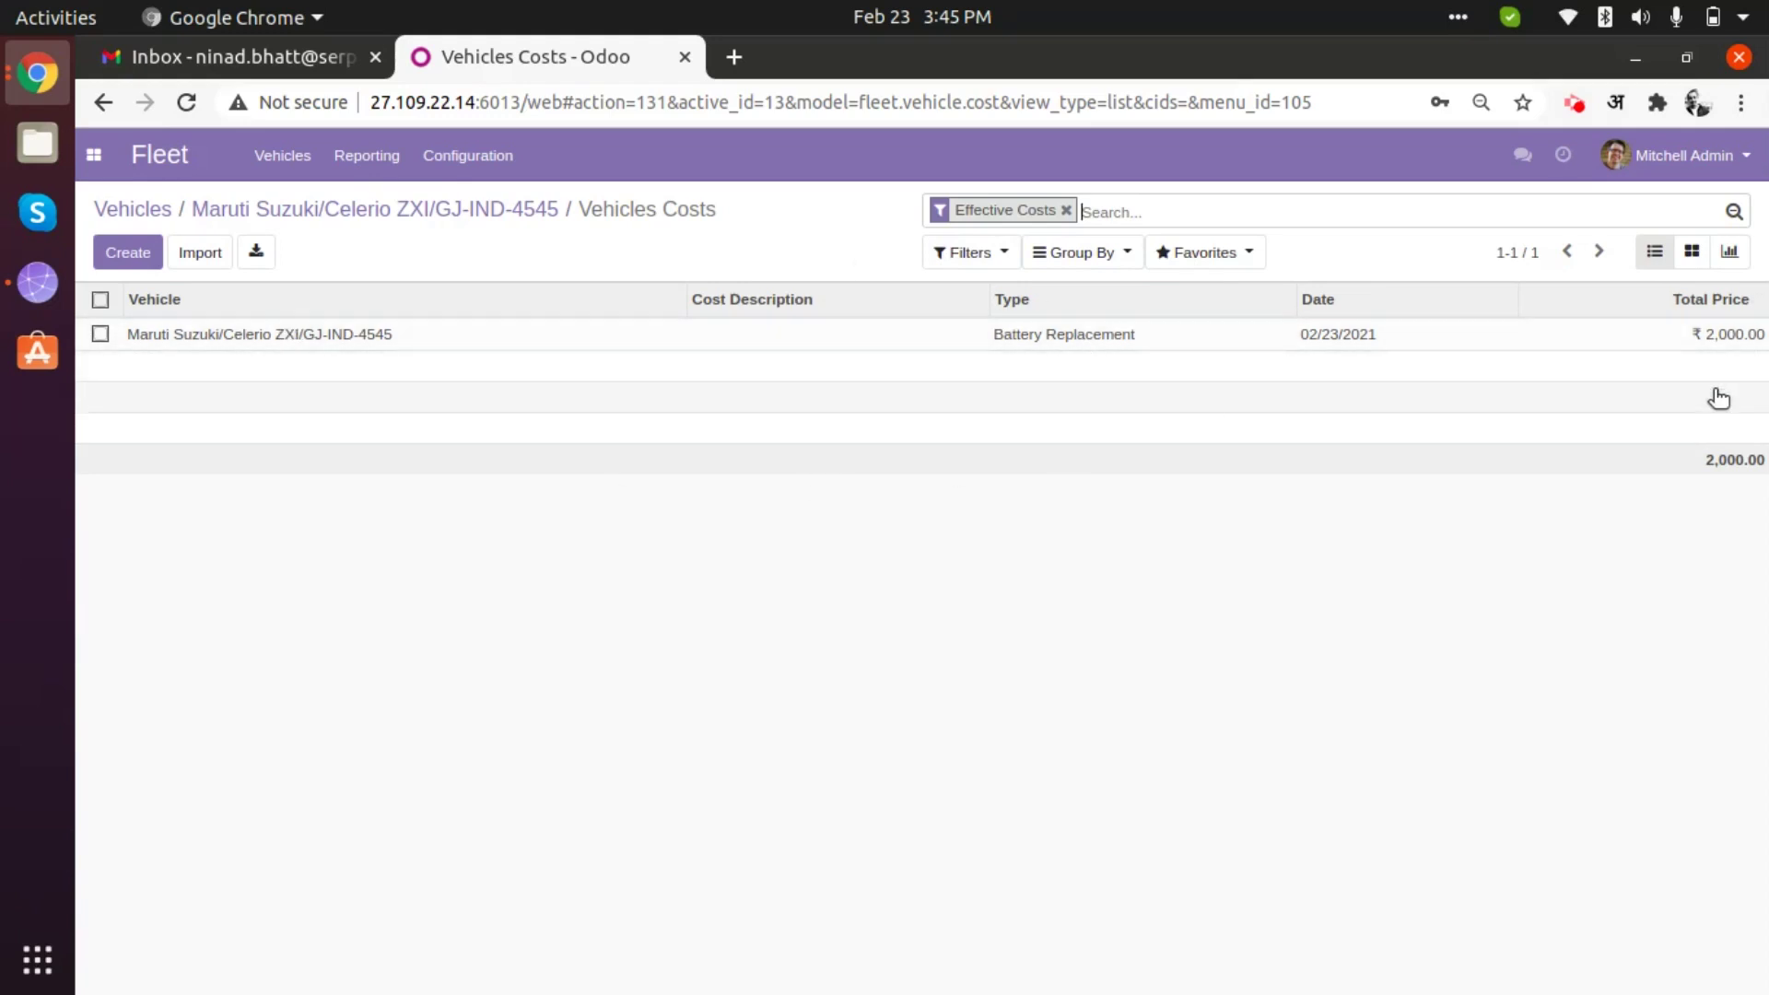
click(506, 212)
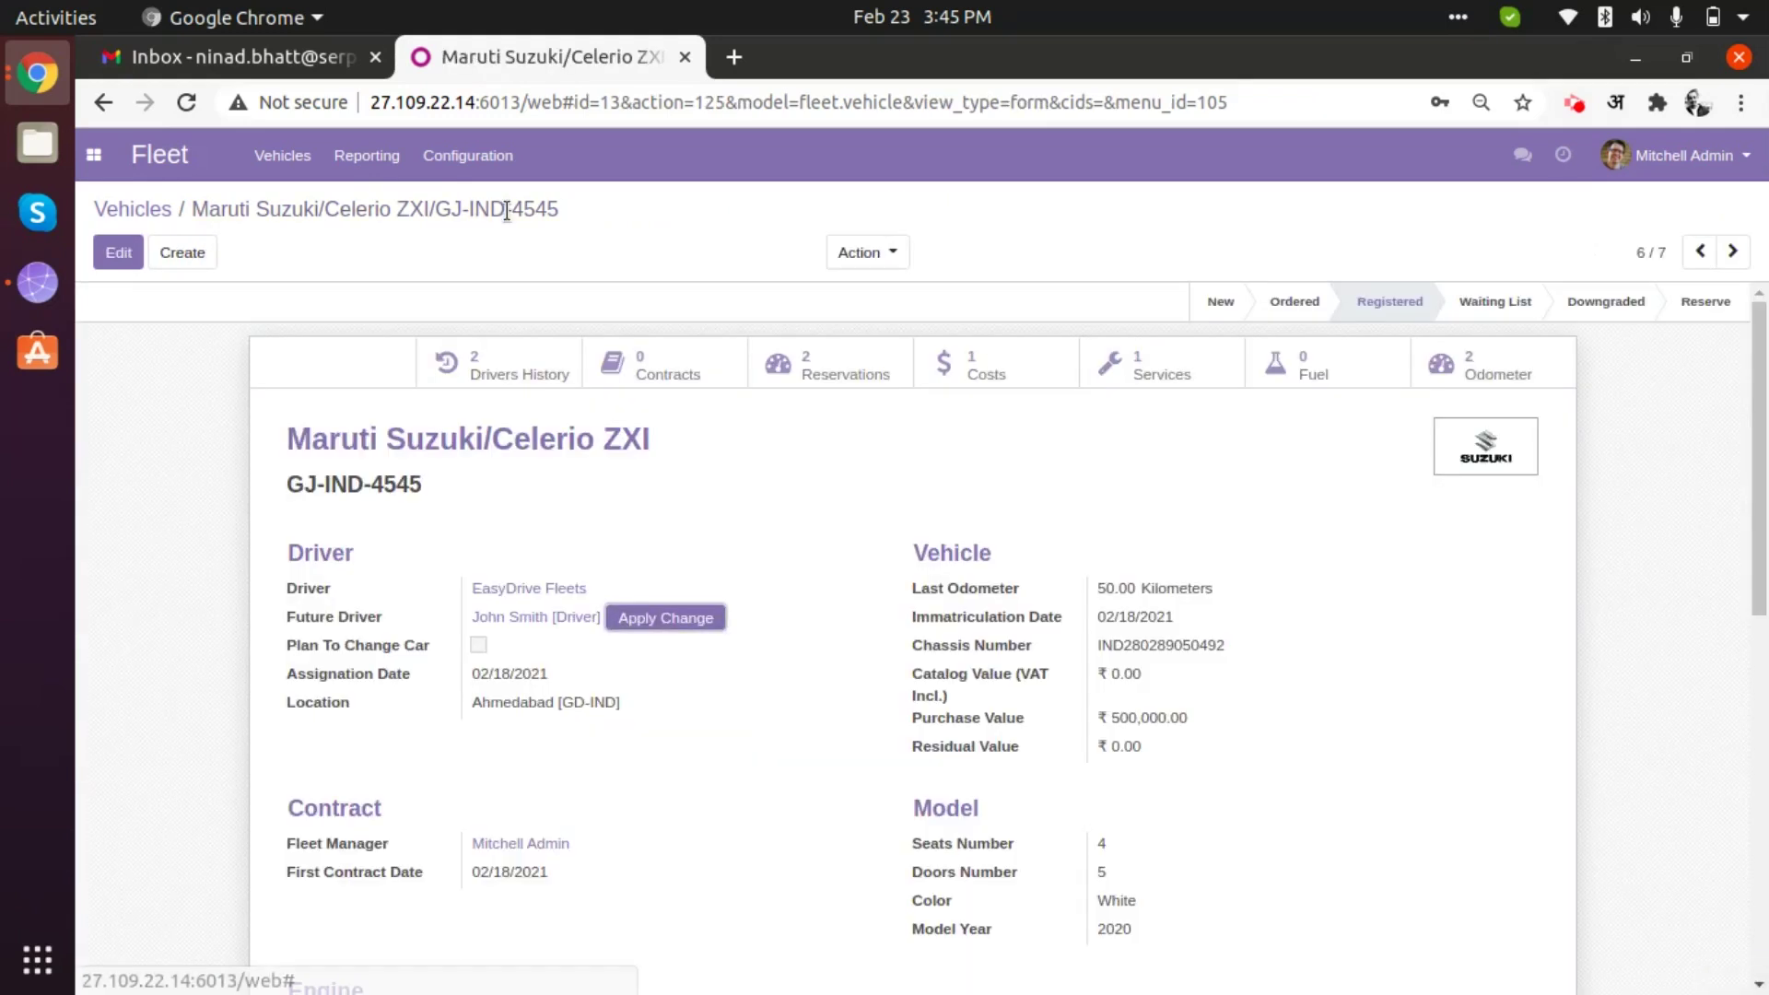
- Start a new fuel log for the vehicle with 10 liters at a price of 80 per liter
click(1332, 360)
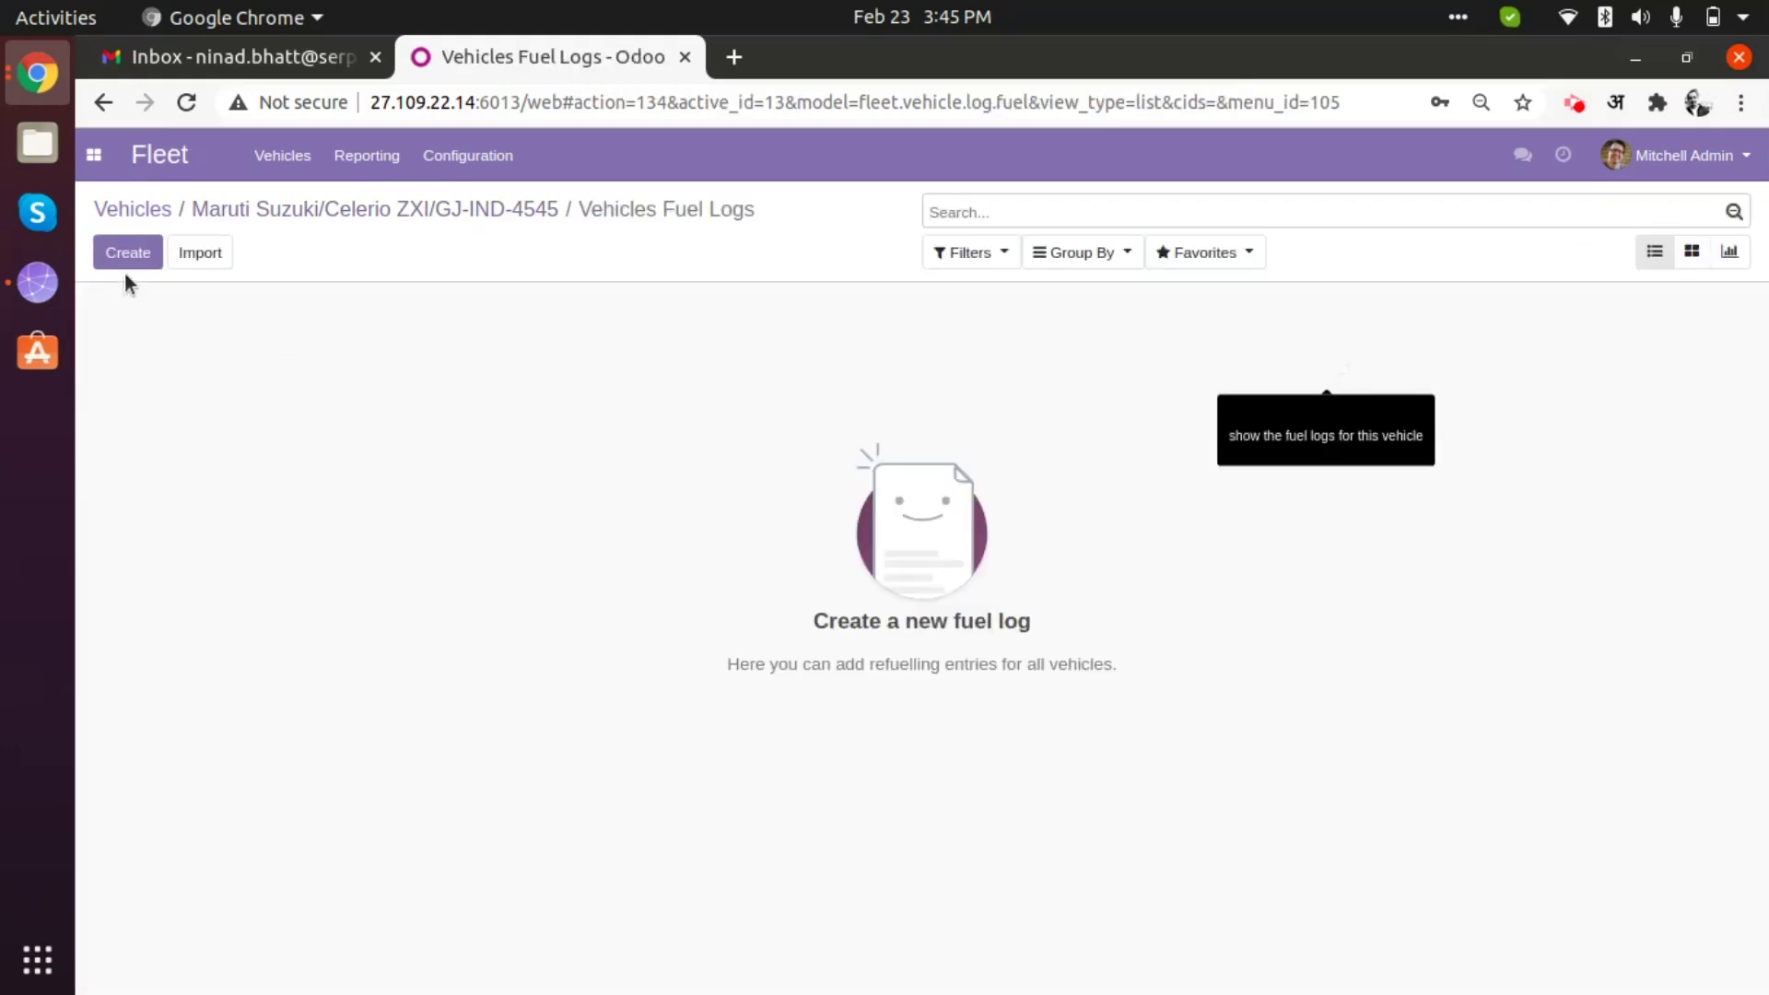
click(127, 261)
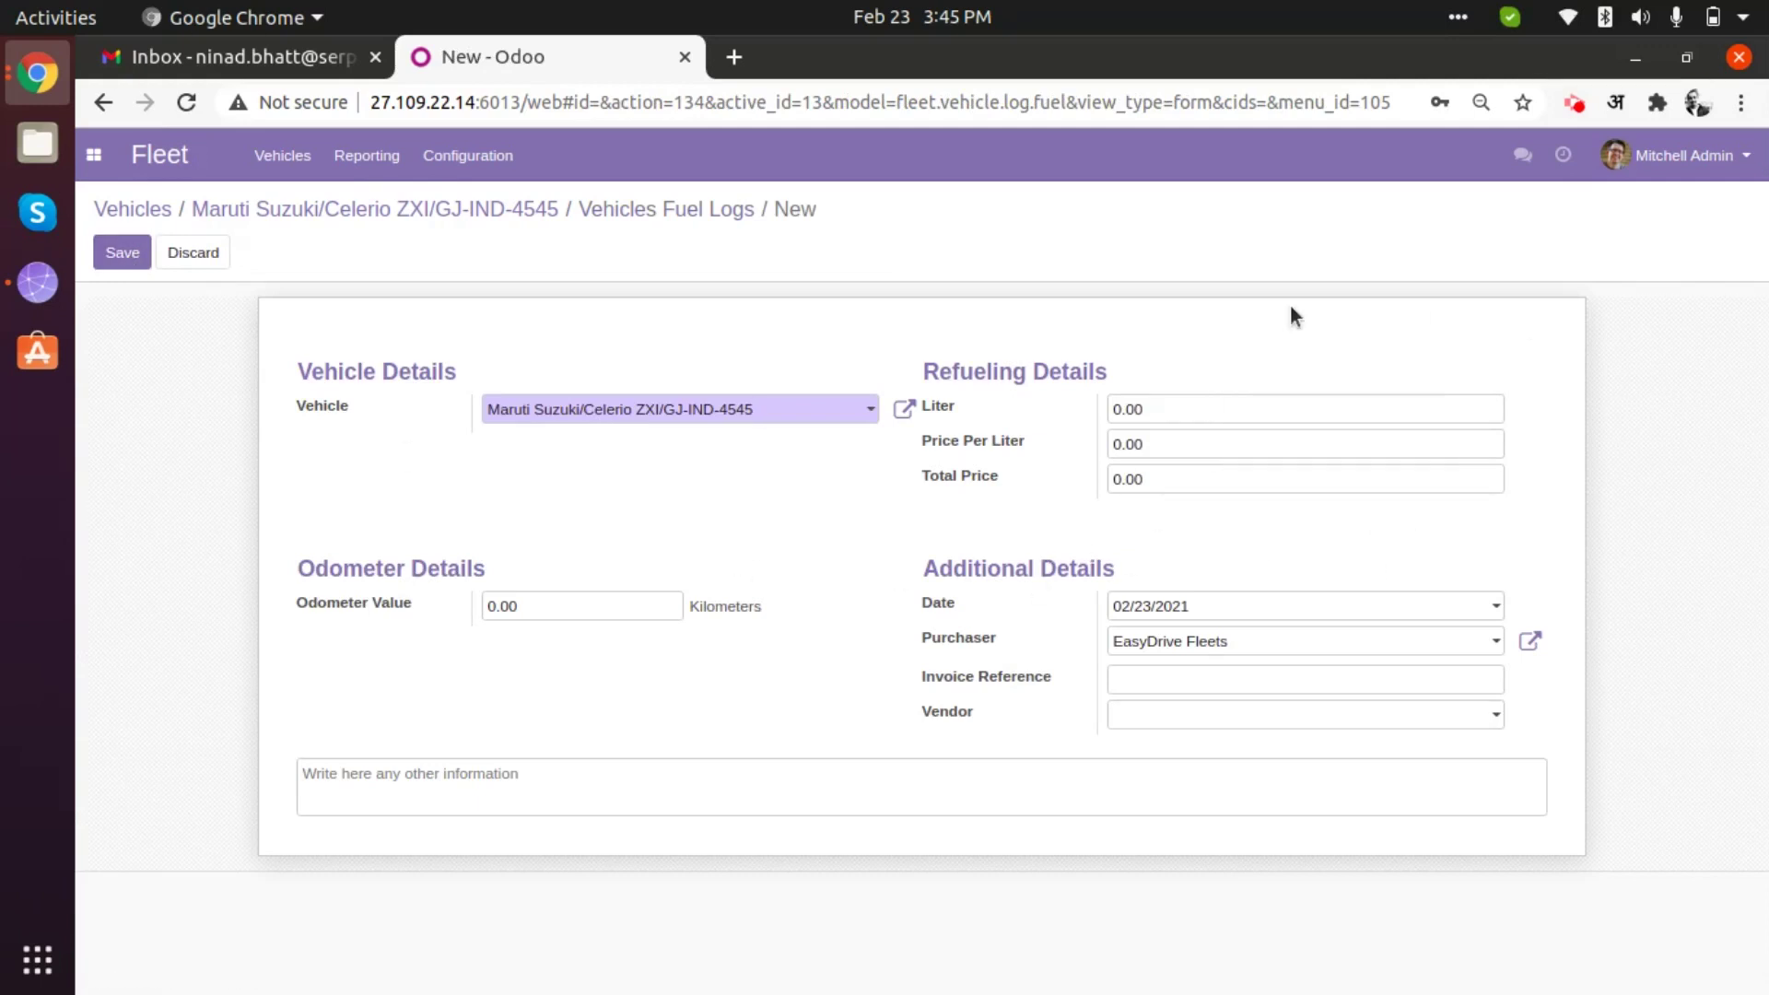
click(1231, 409)
text(10)
click(1226, 439)
text(60)
key(BackSpace)
key(BackSpace)
text(80)
- Choose Fuel Filler as the fuel log's vendor, save the log and return to the vehicle record
right_click(1143, 711)
click(1142, 710)
text(f)
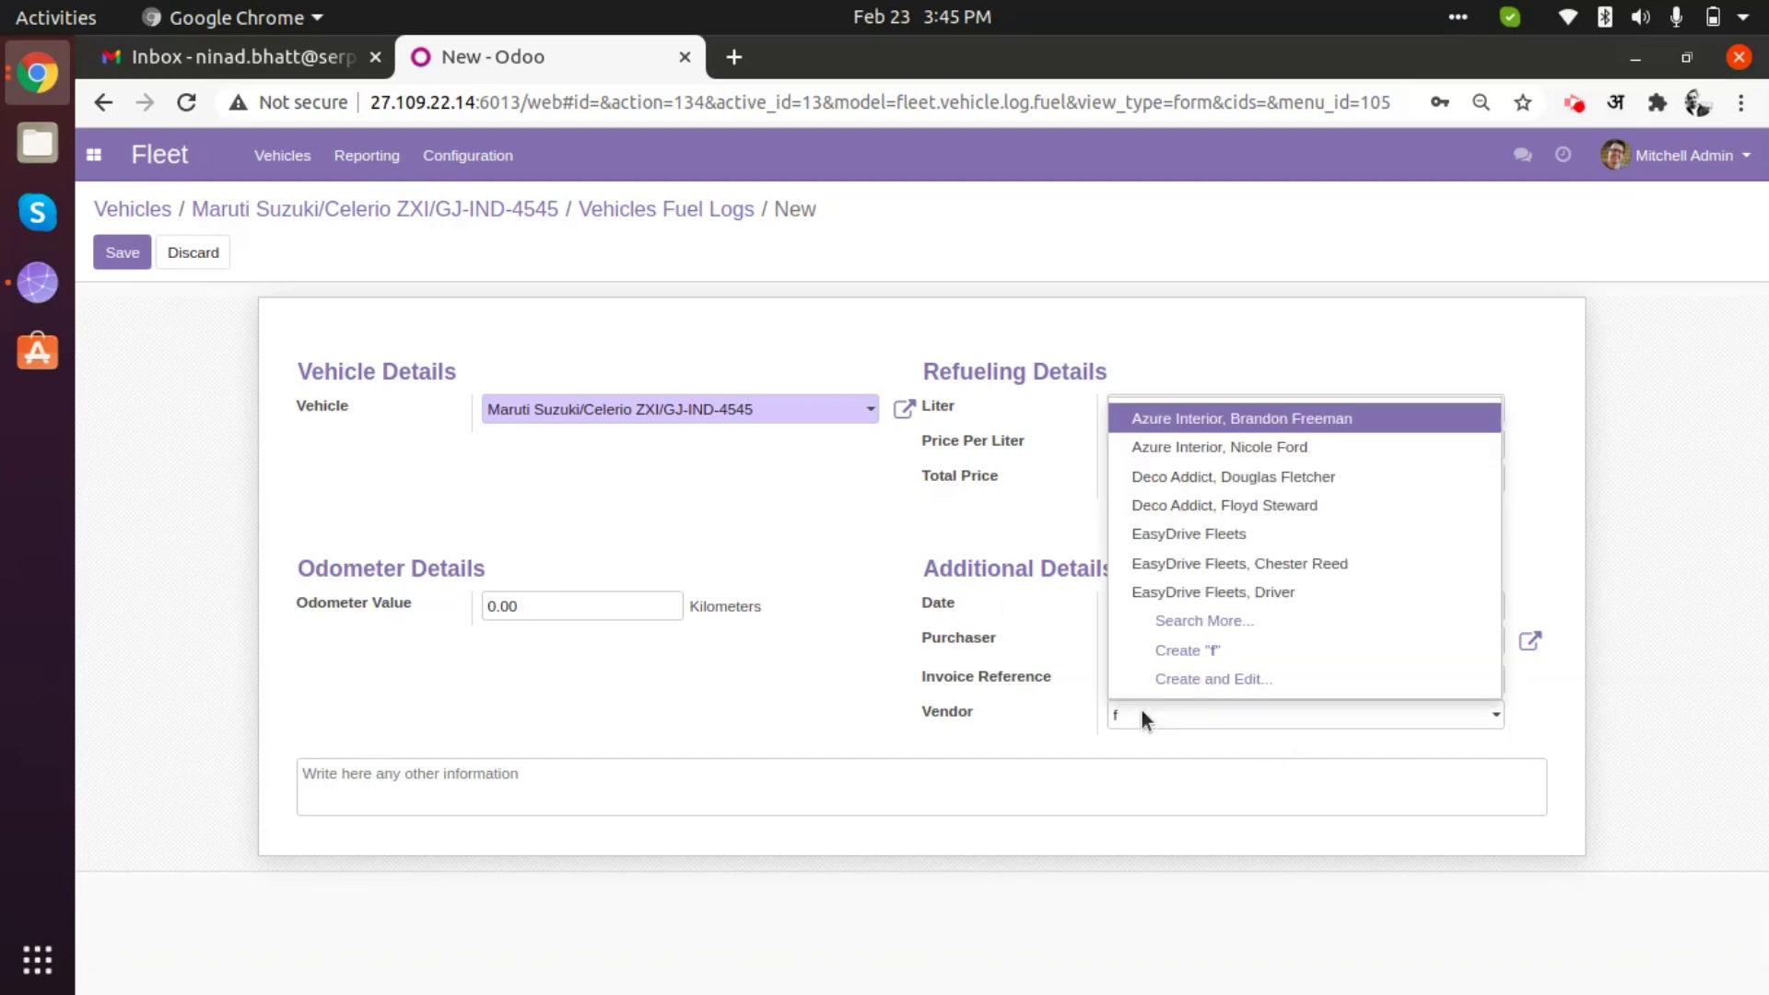
text(uel)
key(Return)
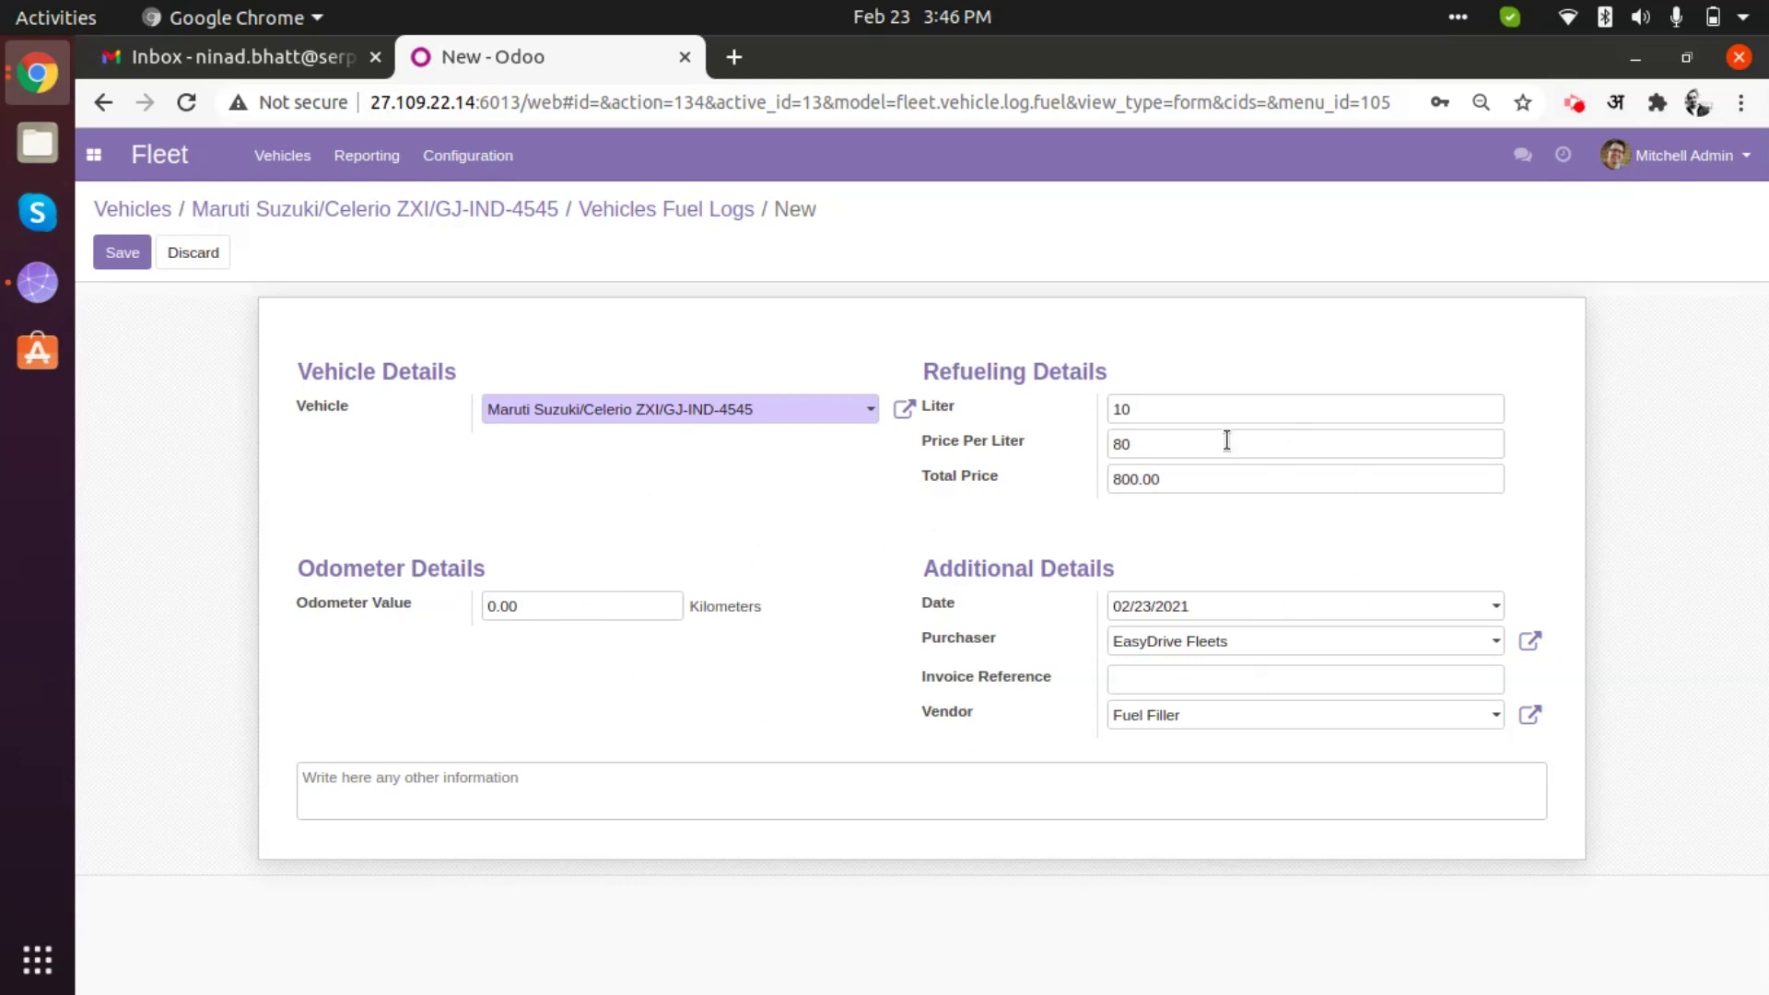
click(113, 261)
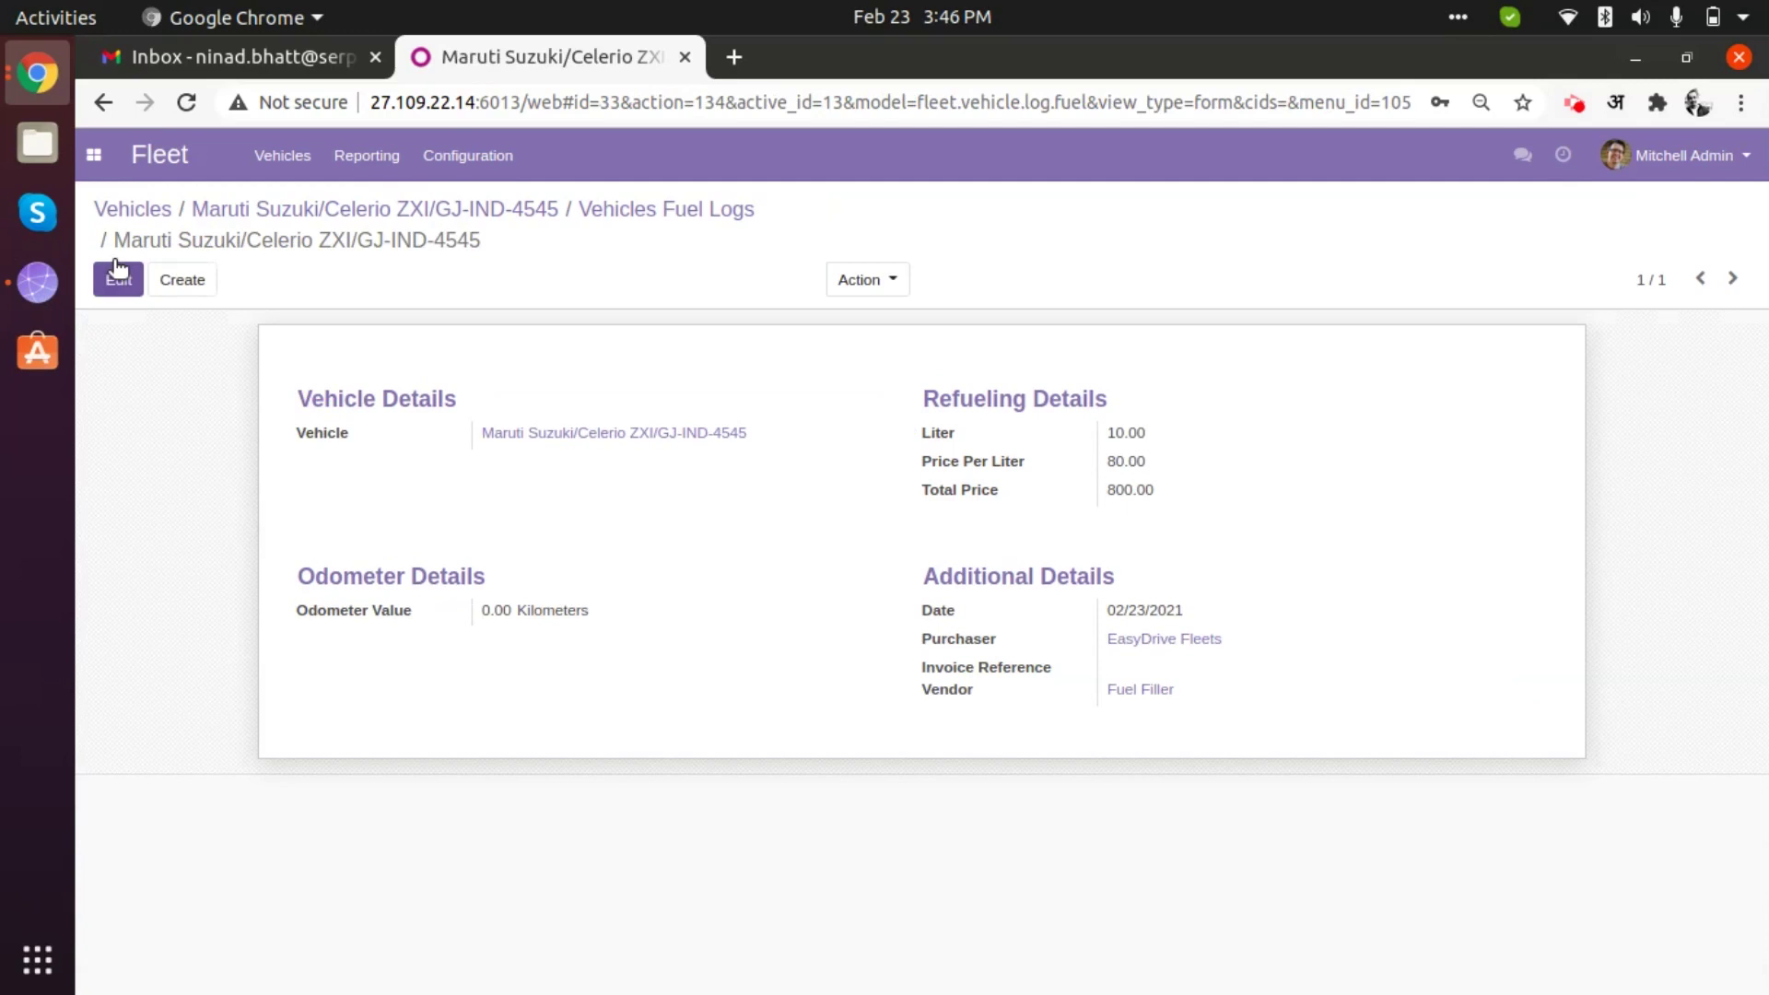
click(468, 208)
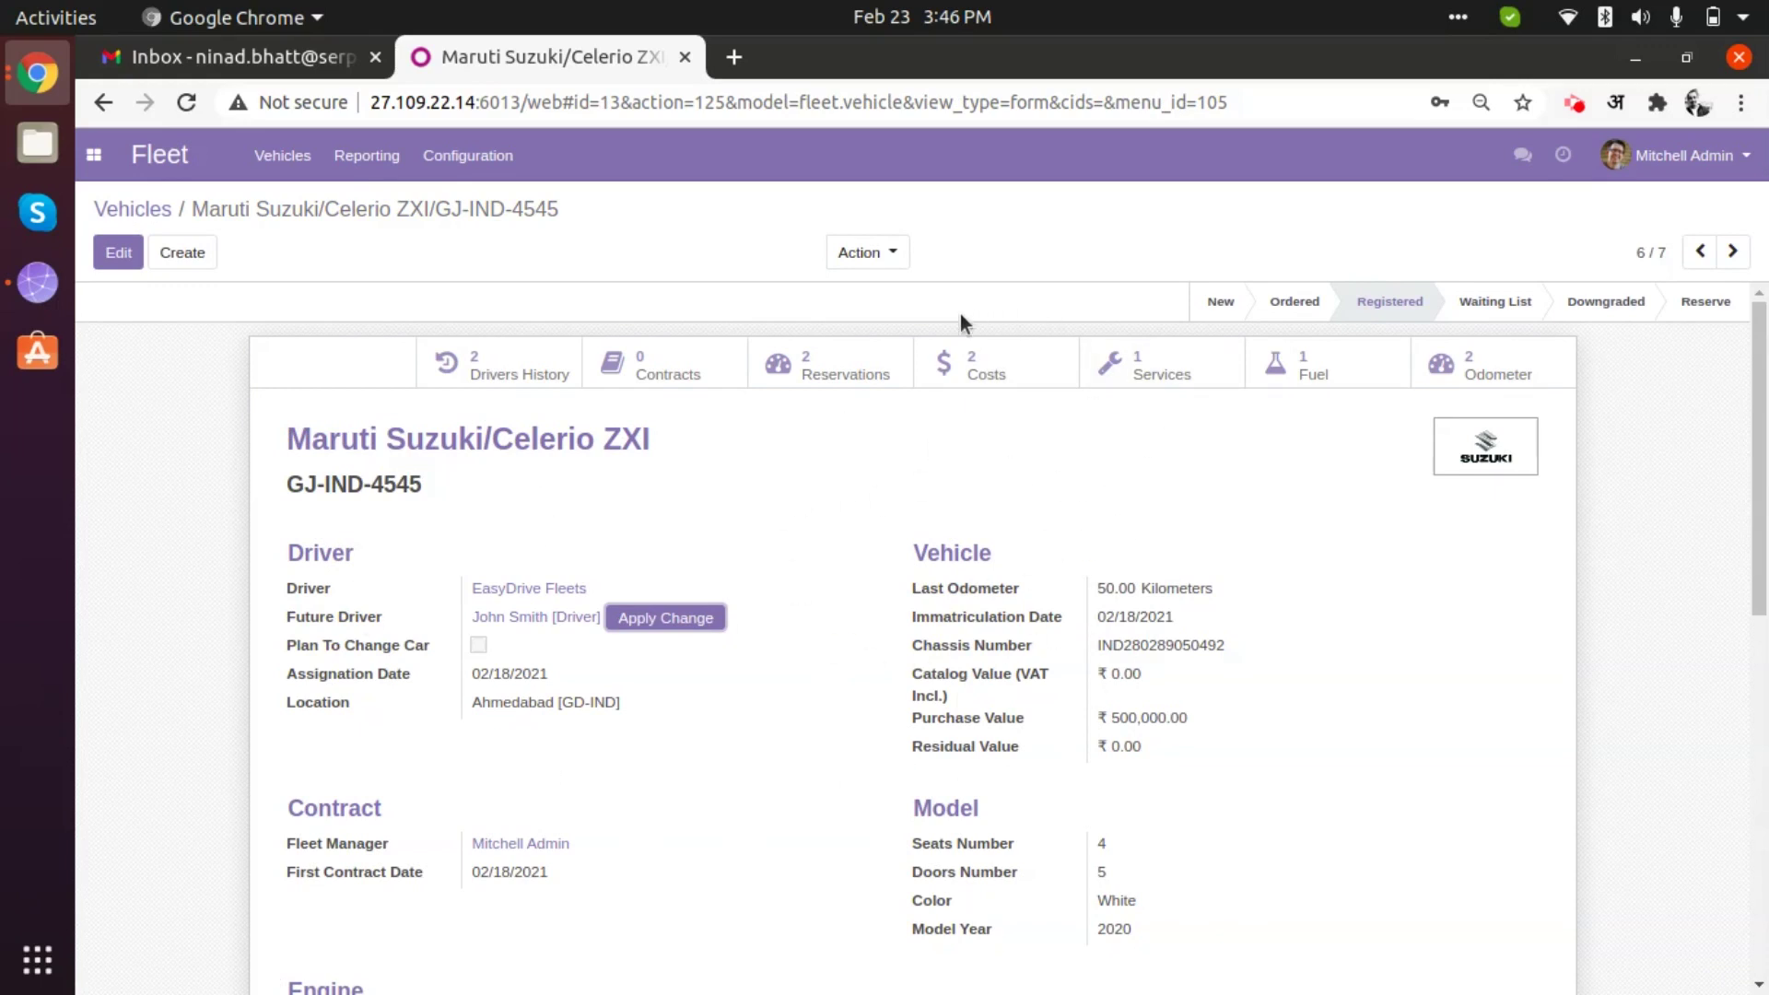
- Review the battery replacement and refueling entries in the vehicle's costs and return to the vehicle record
click(1027, 377)
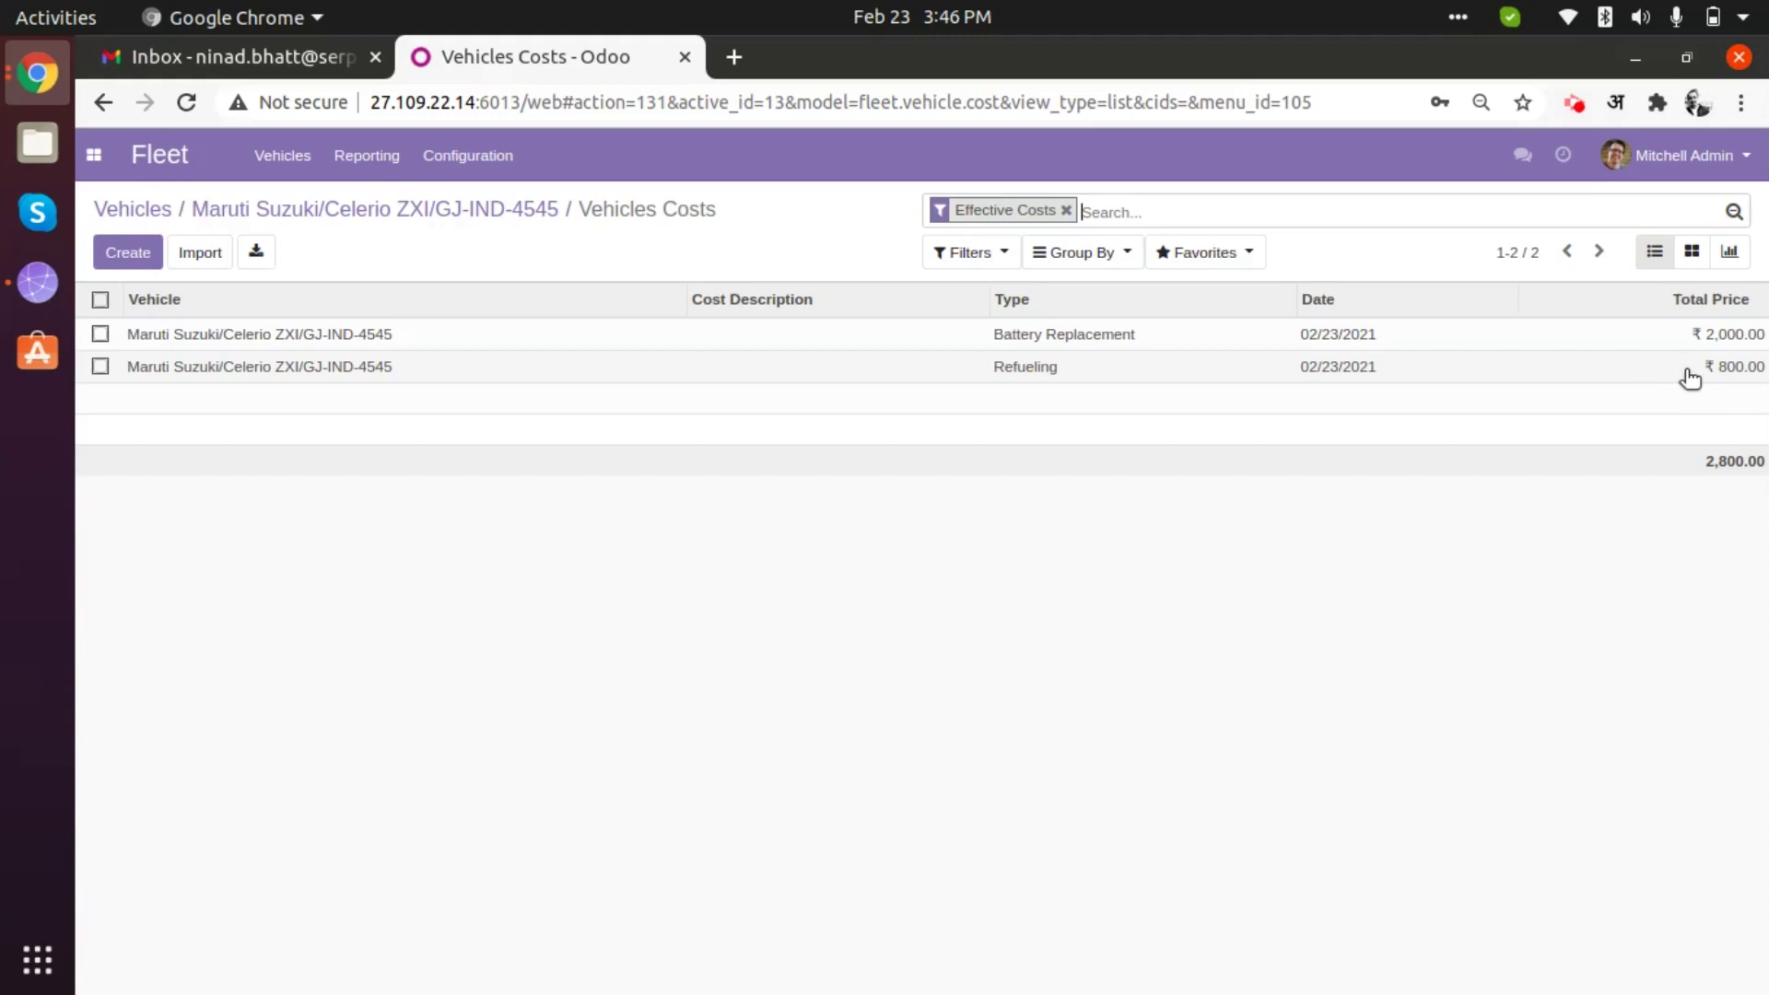
click(460, 216)
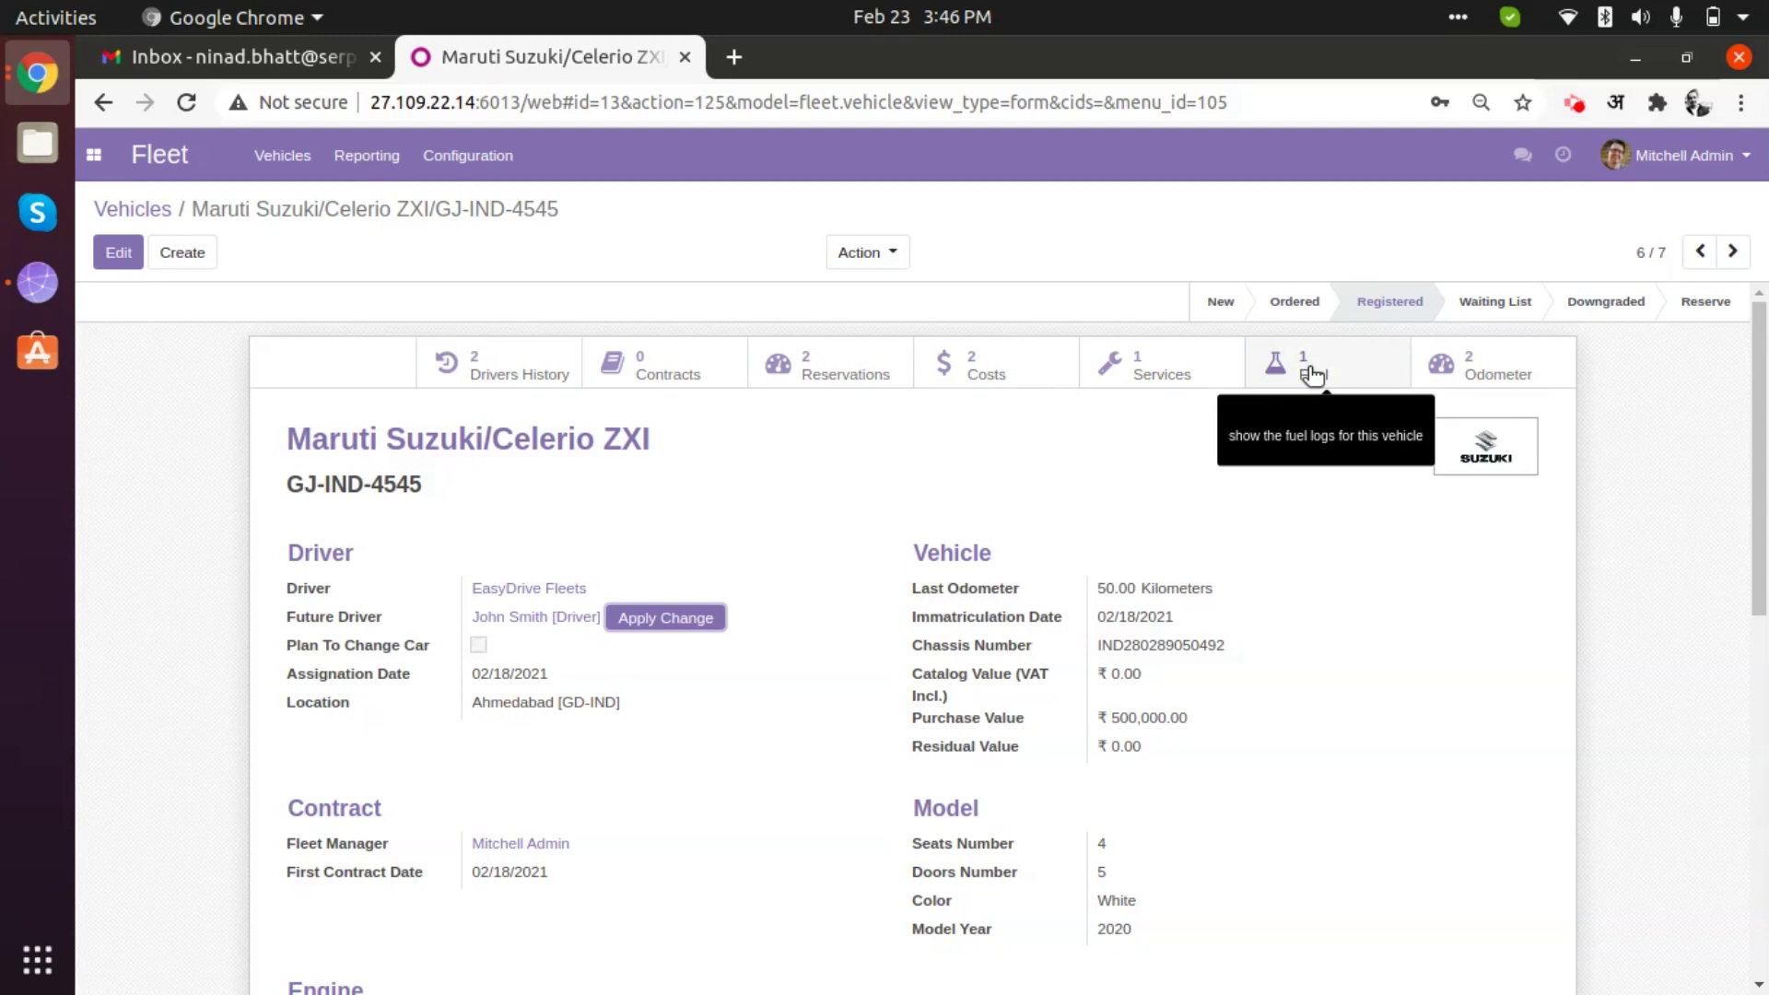
click(993, 368)
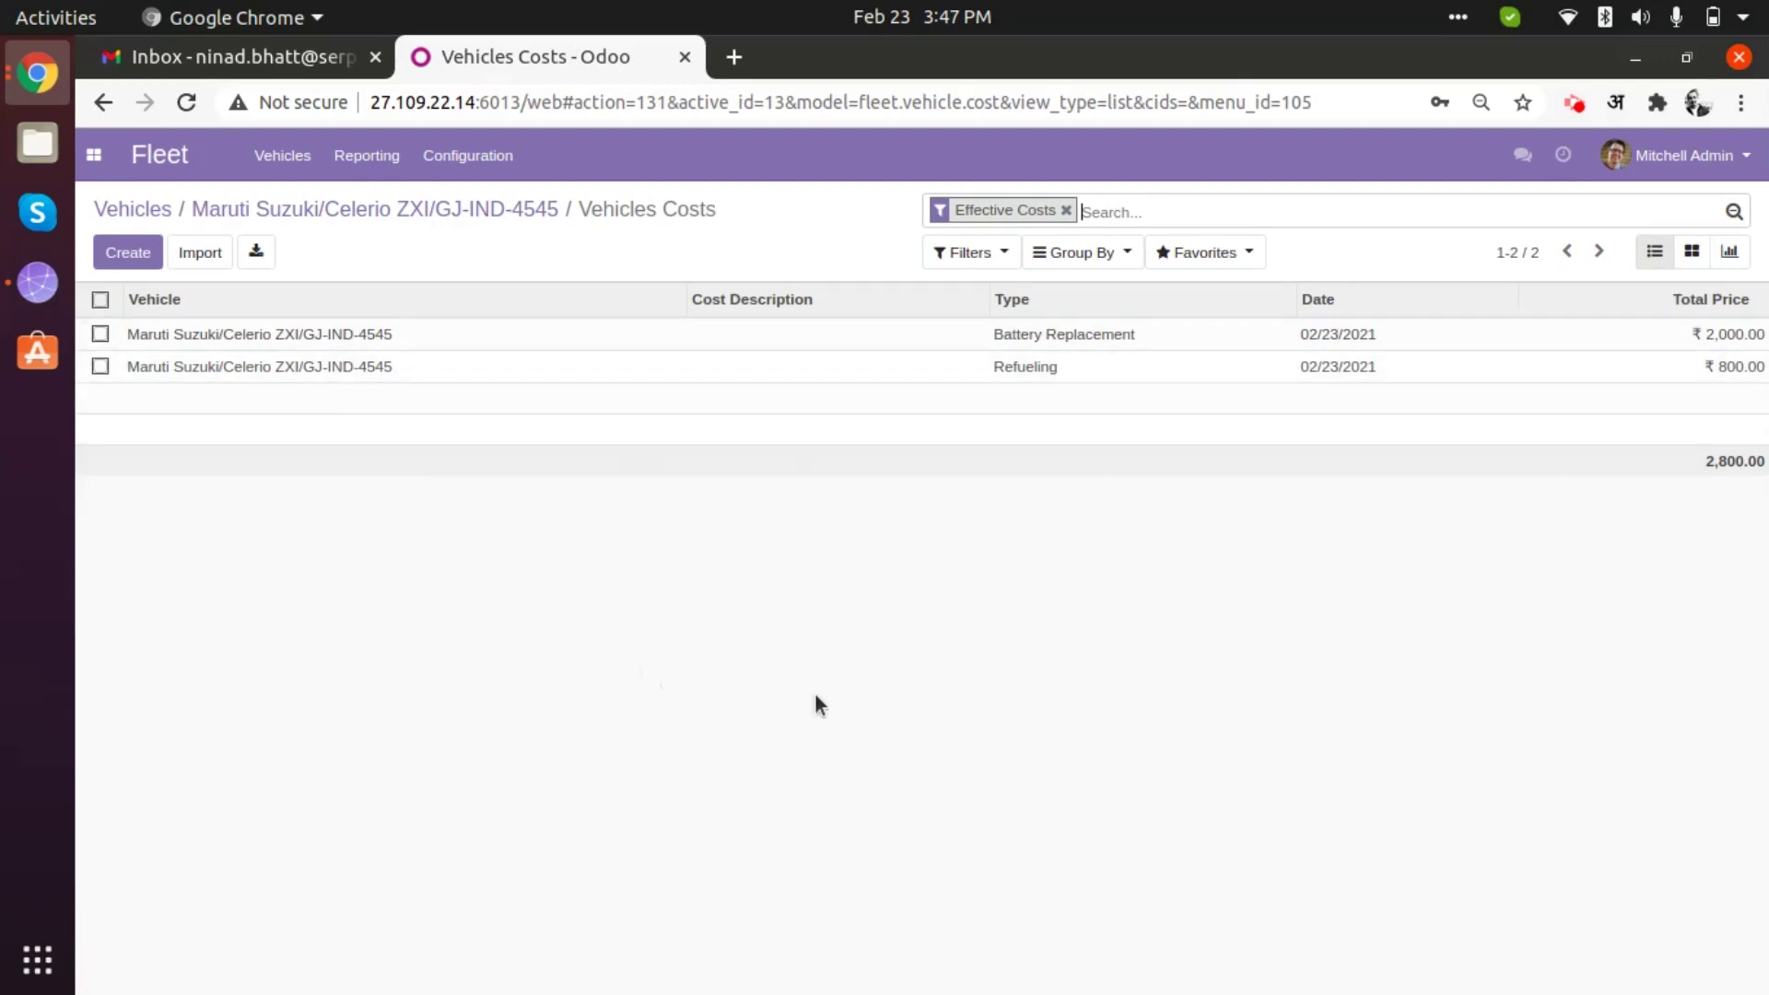
click(485, 214)
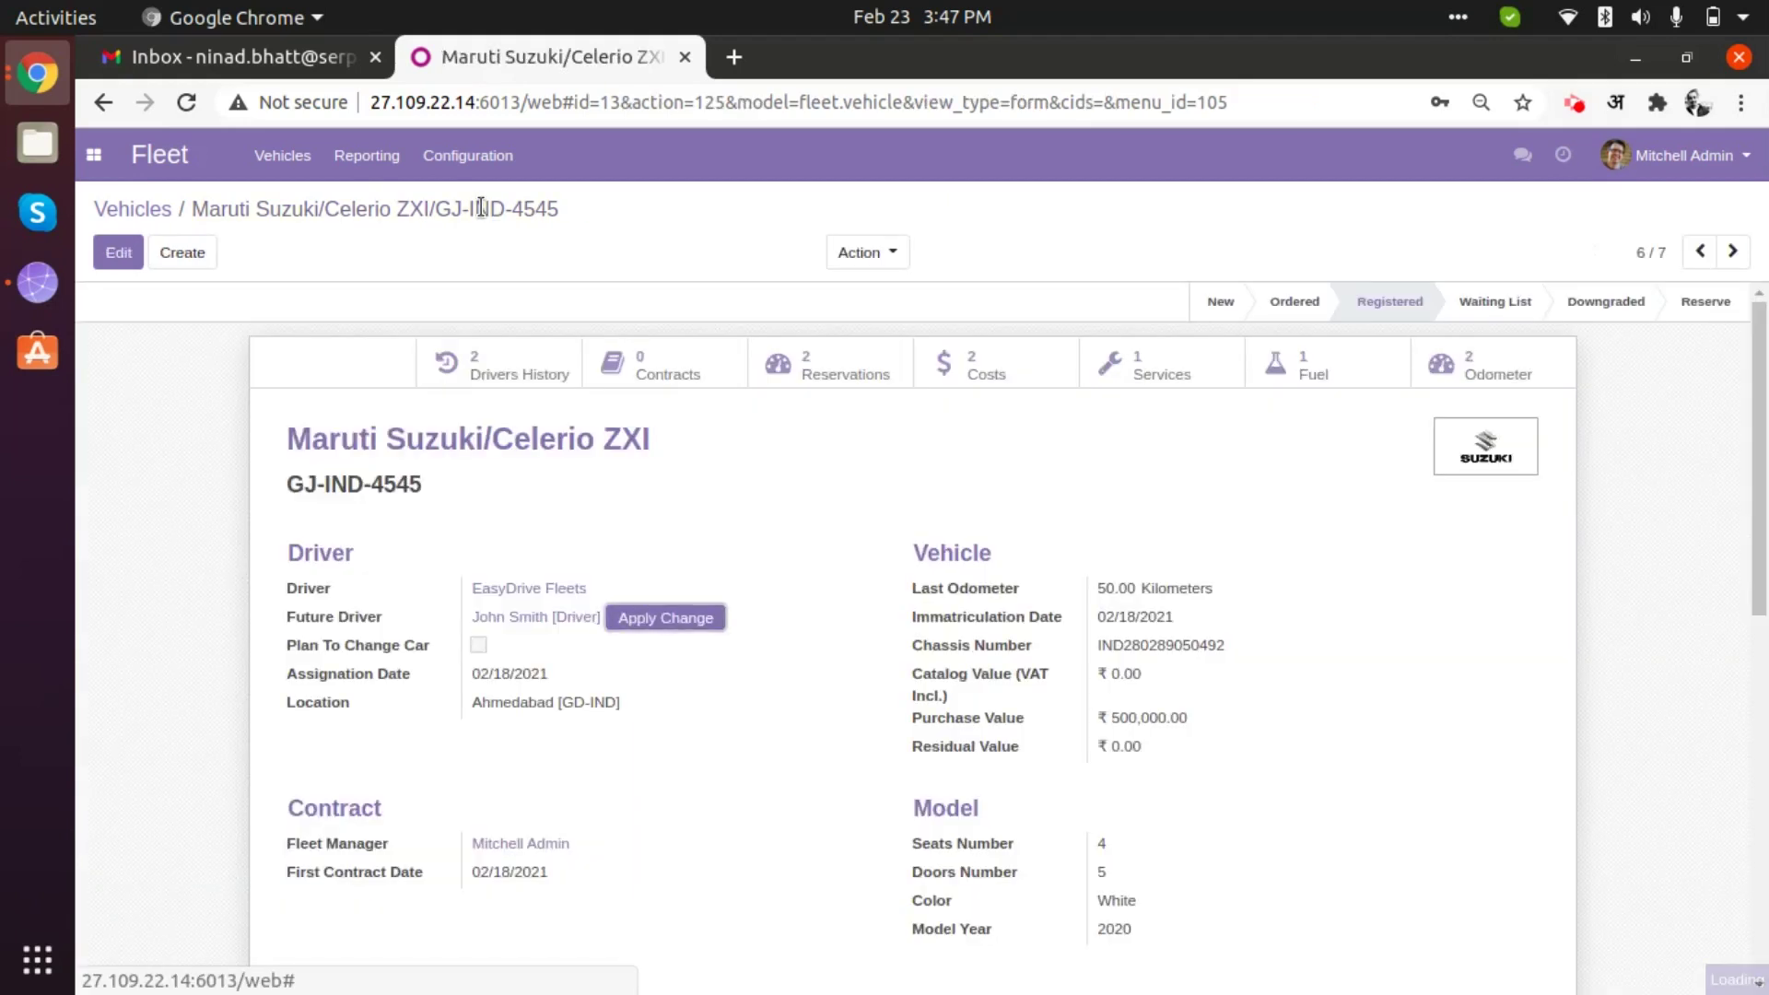
- Review the vehicle's odometer logs and return to the vehicle record
click(1502, 380)
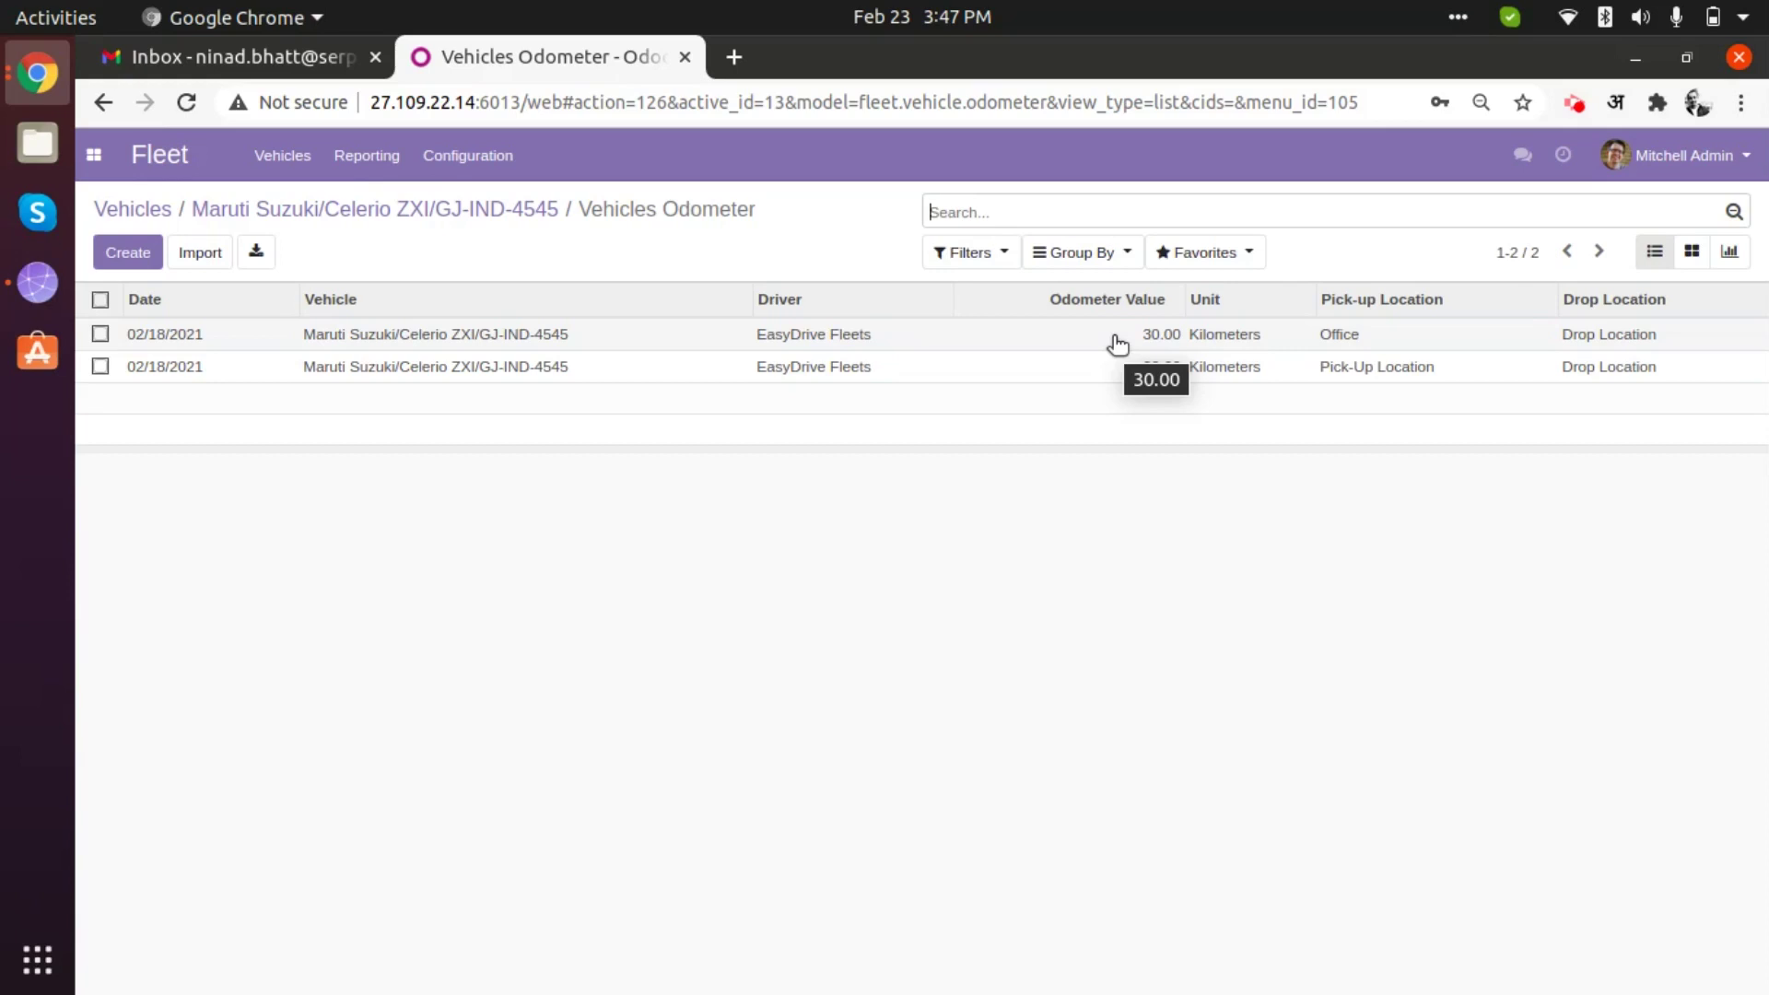
click(422, 206)
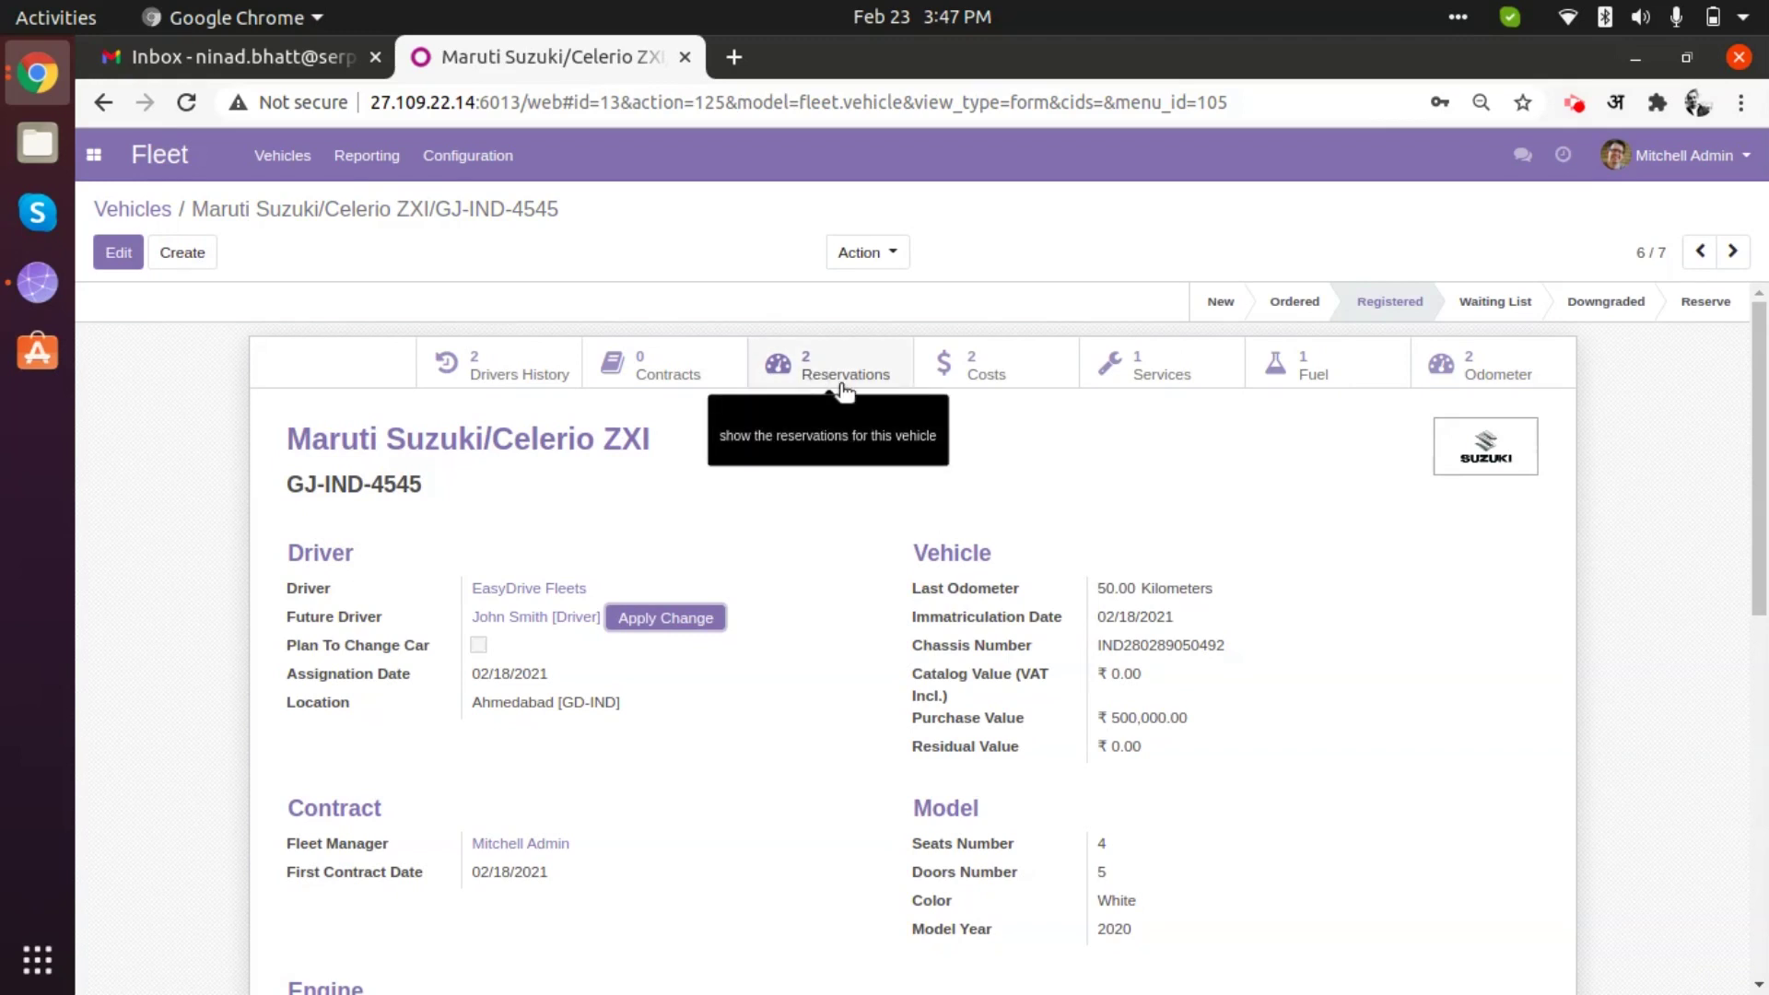
click(283, 164)
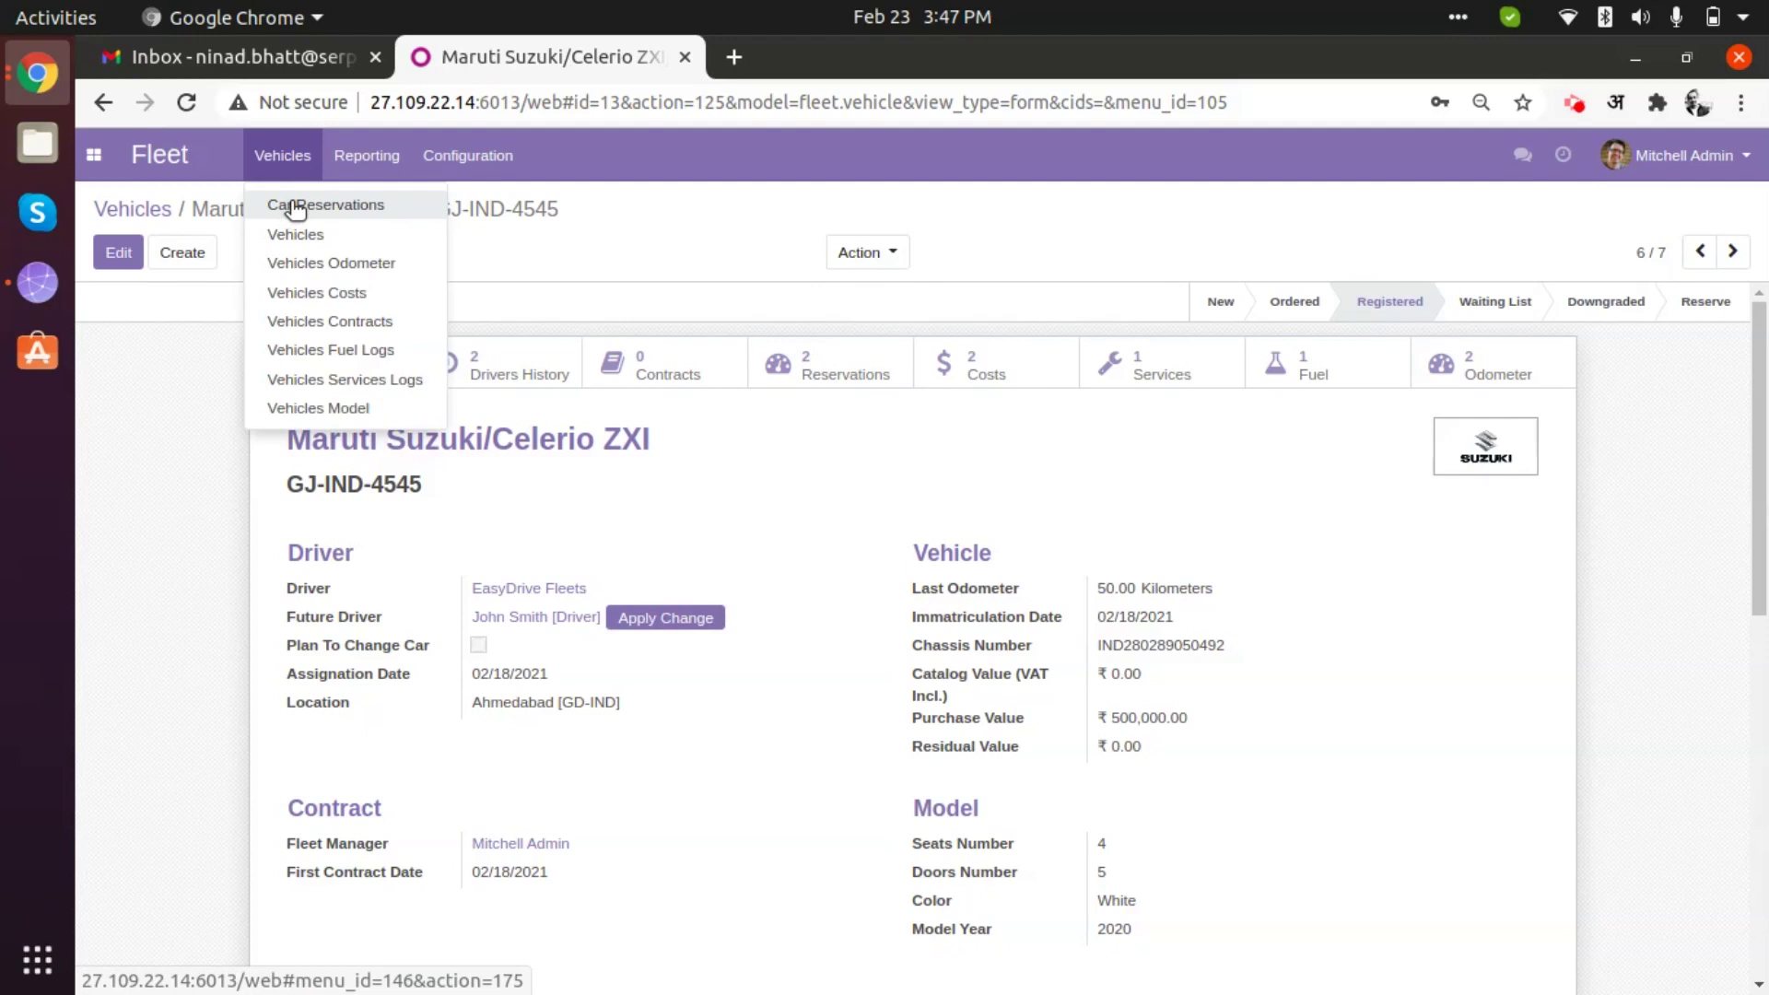
click(196, 490)
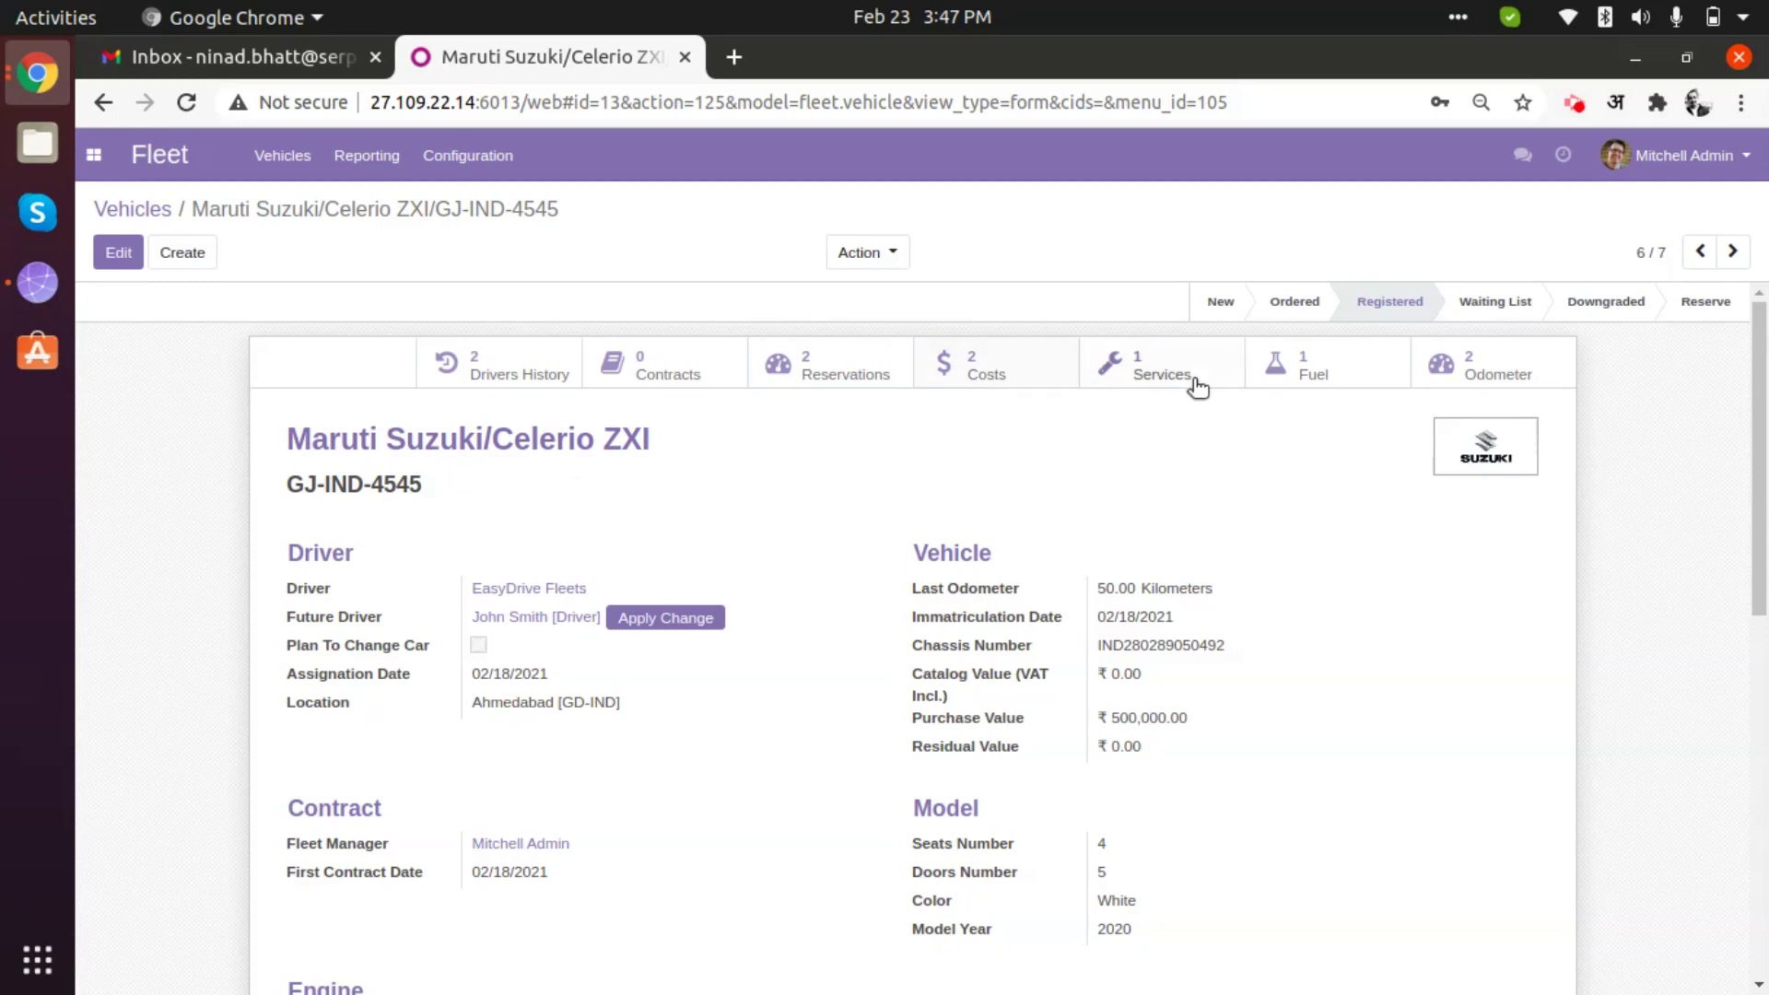
- Examine the vehicle's reservations, including the distance in the "Drop clients" reservation, and return to the vehicle record
click(826, 377)
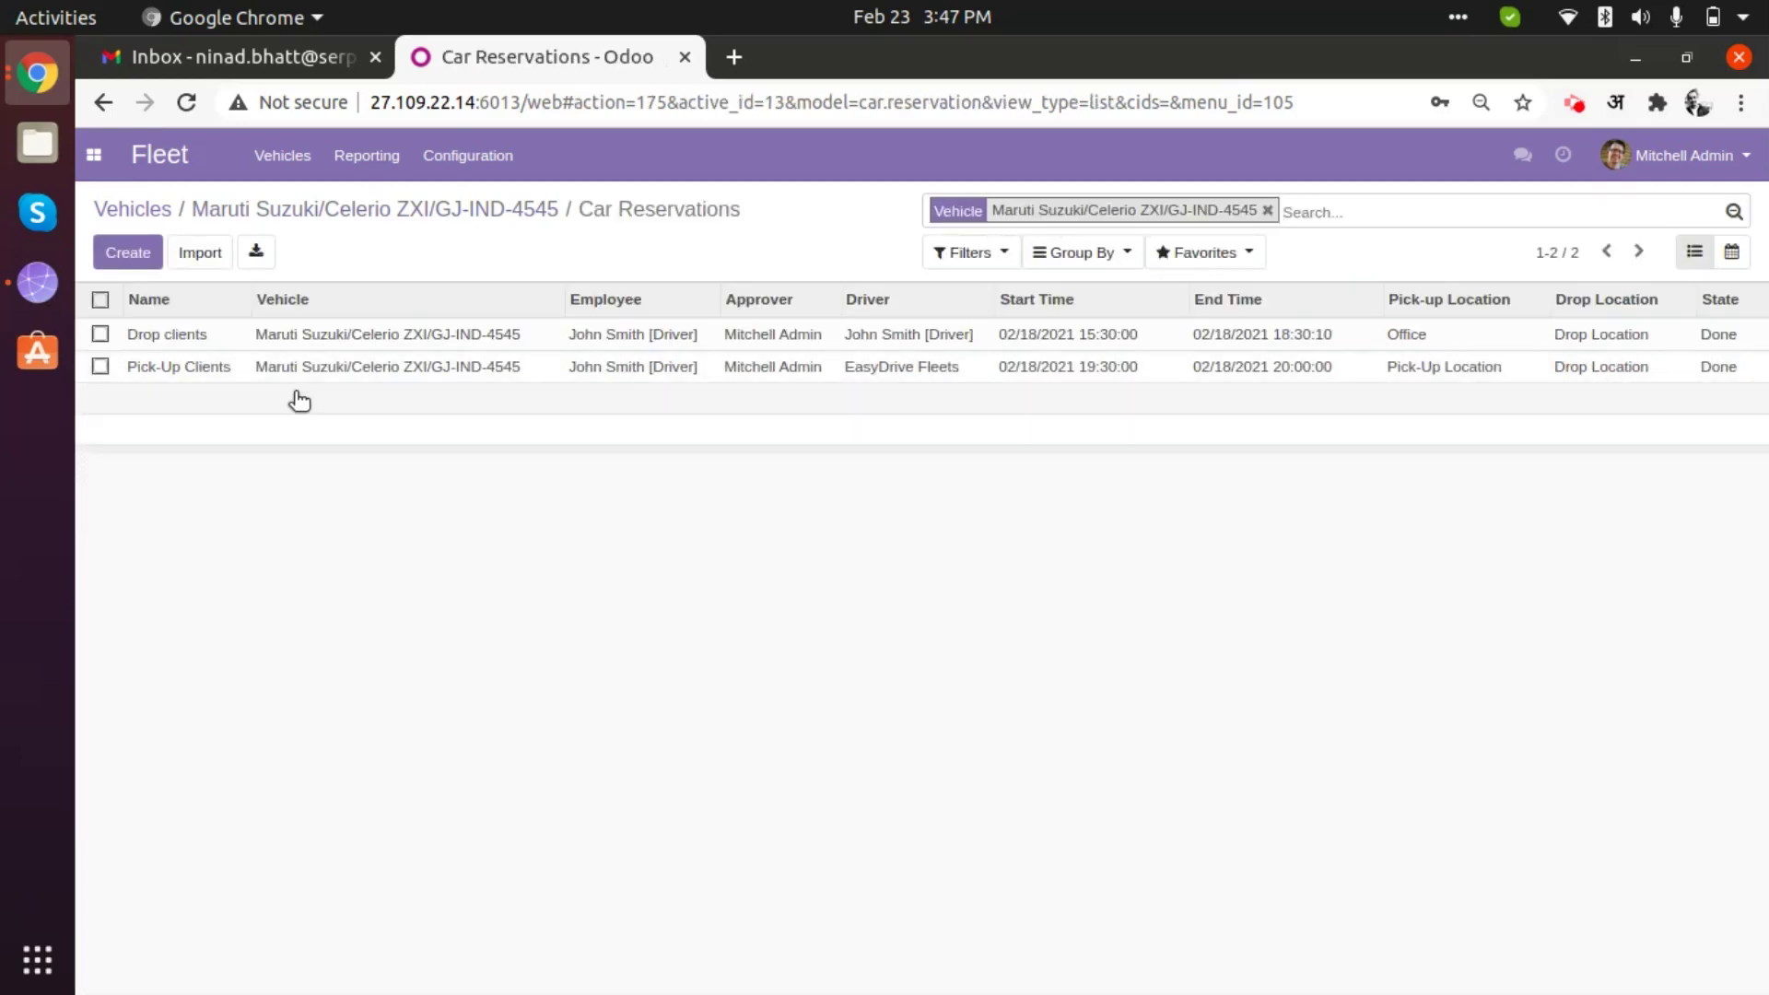
click(593, 335)
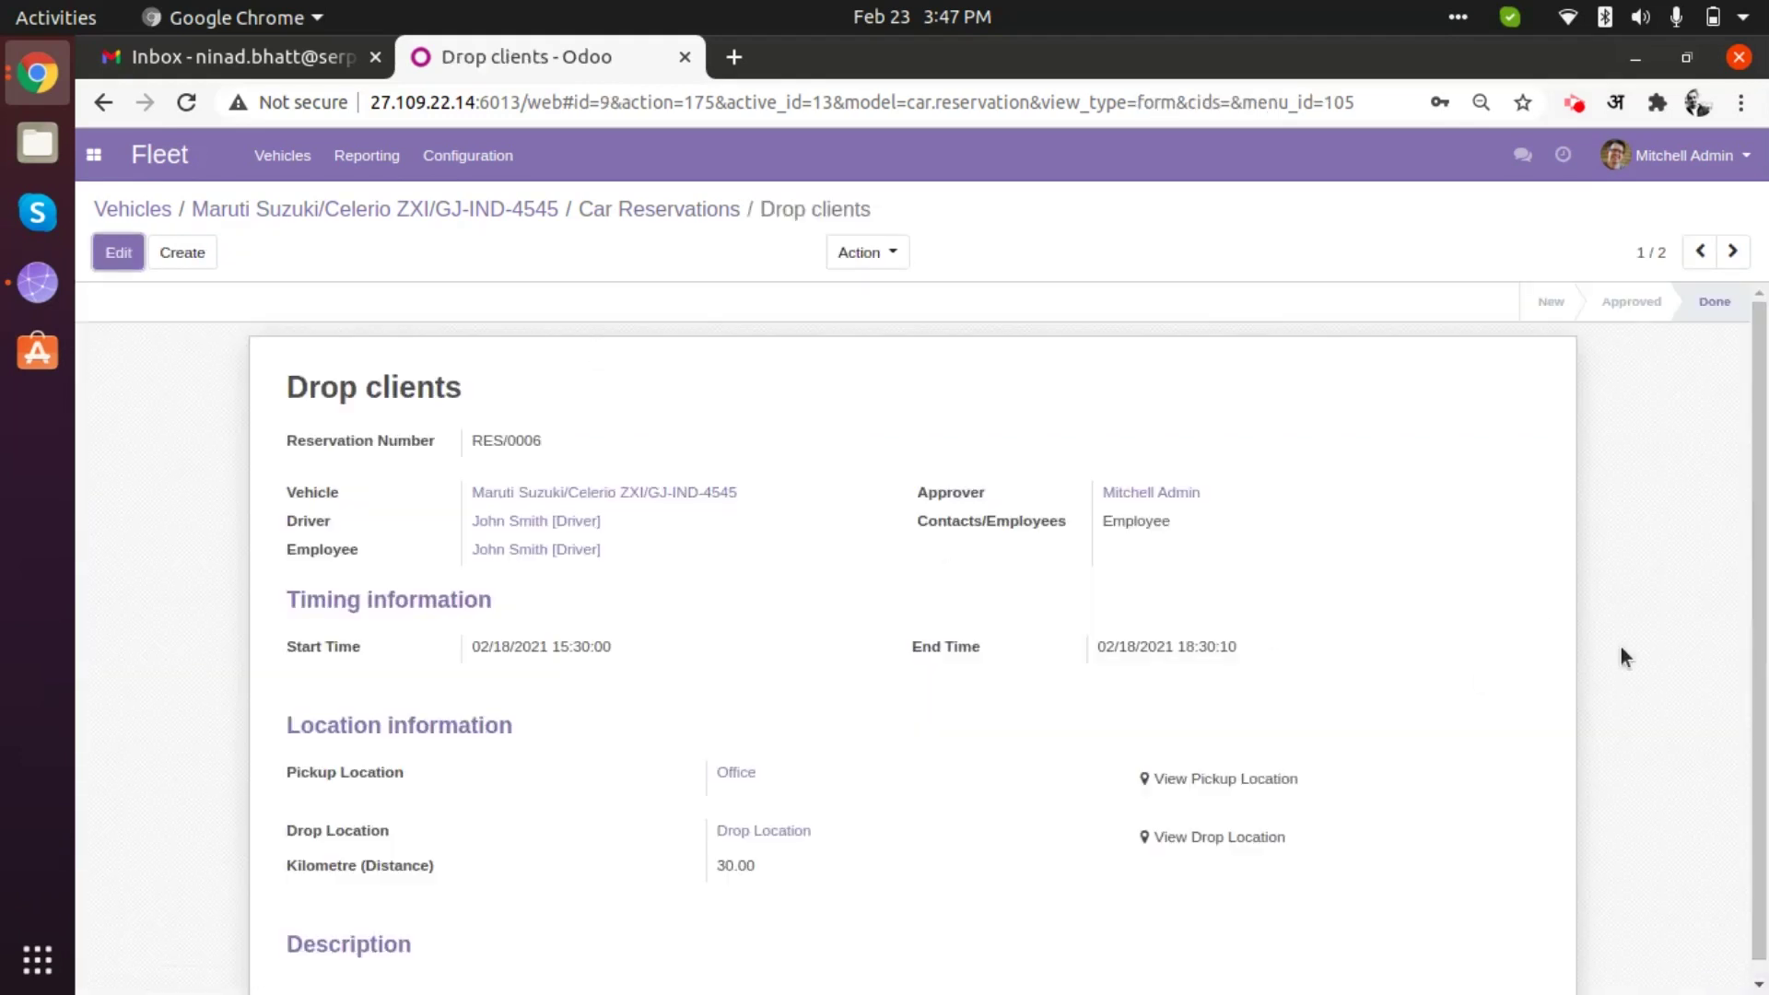
drag(1759, 378, 1759, 619)
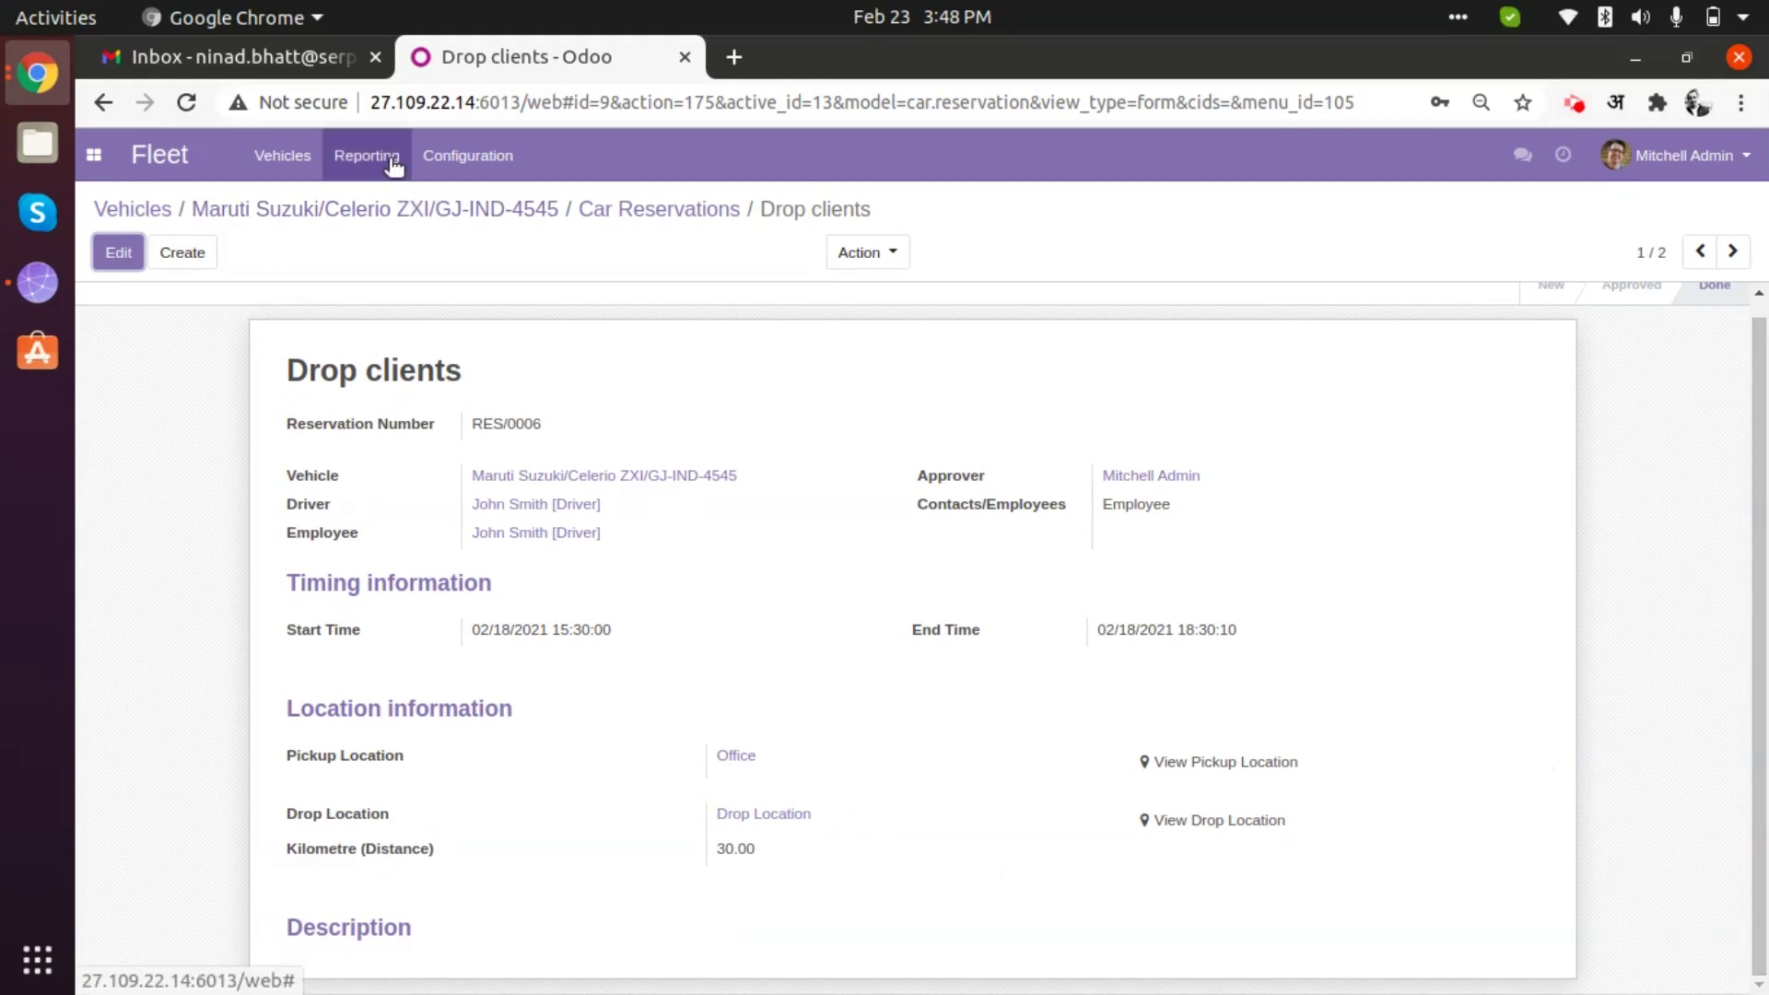
click(414, 217)
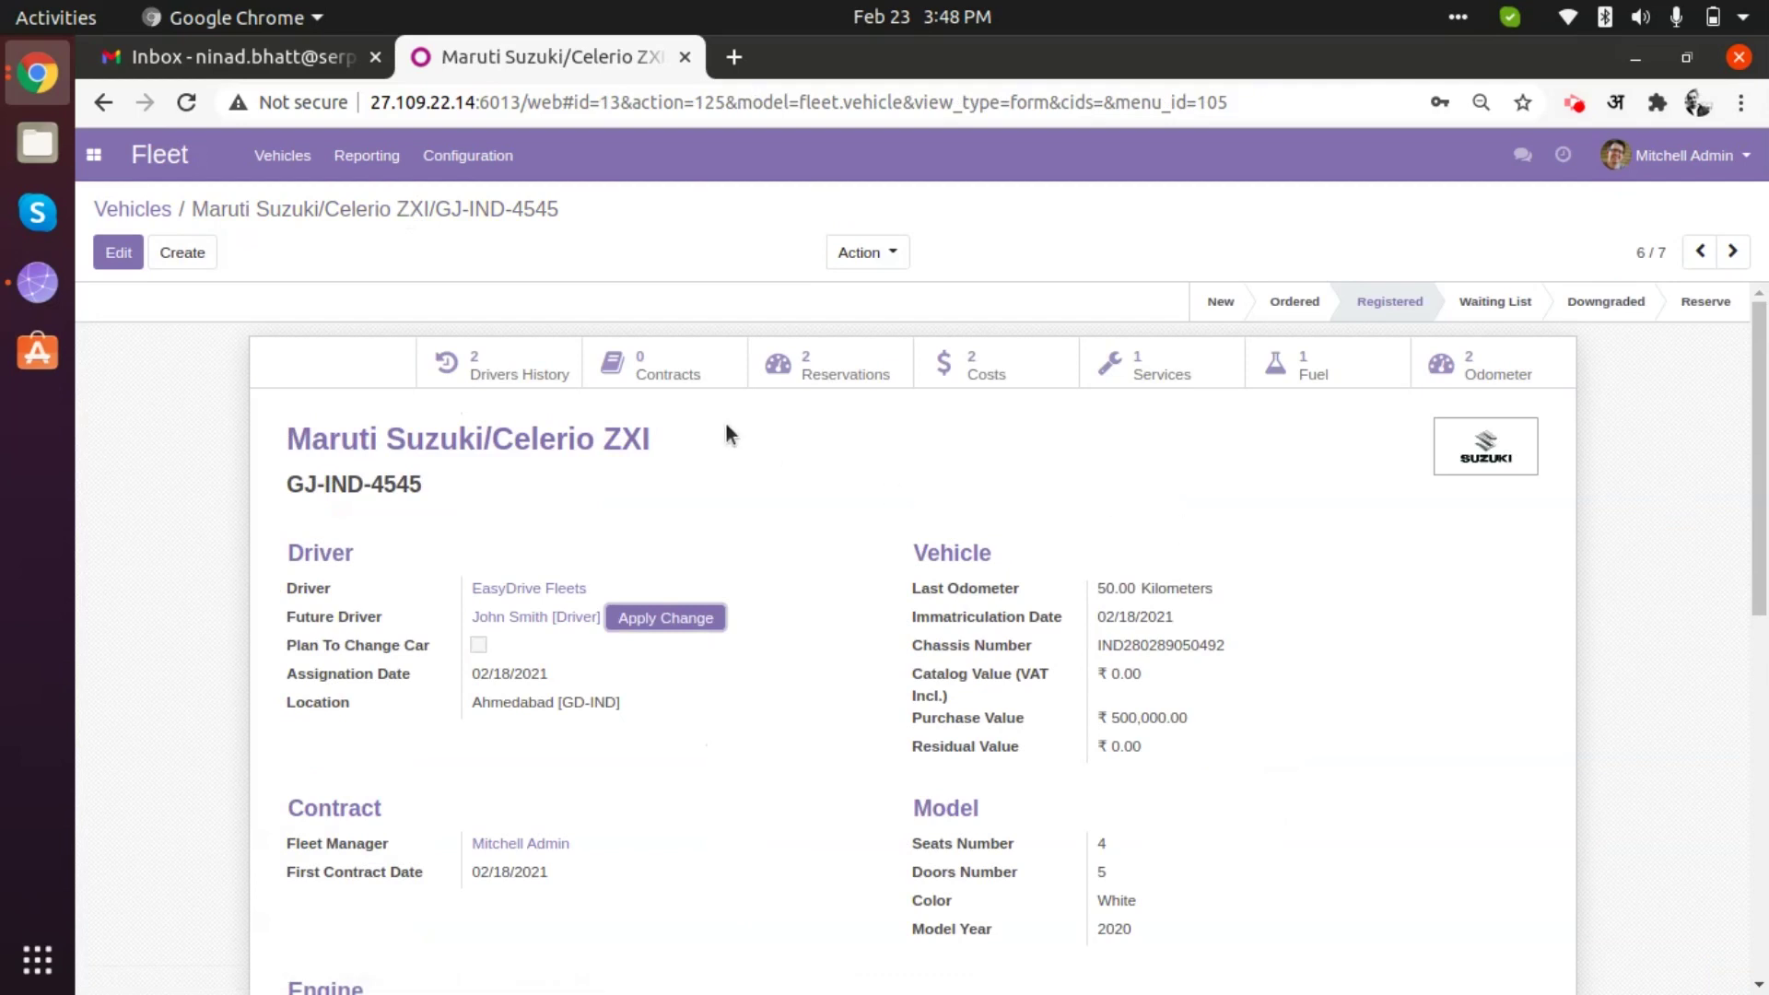
click(798, 387)
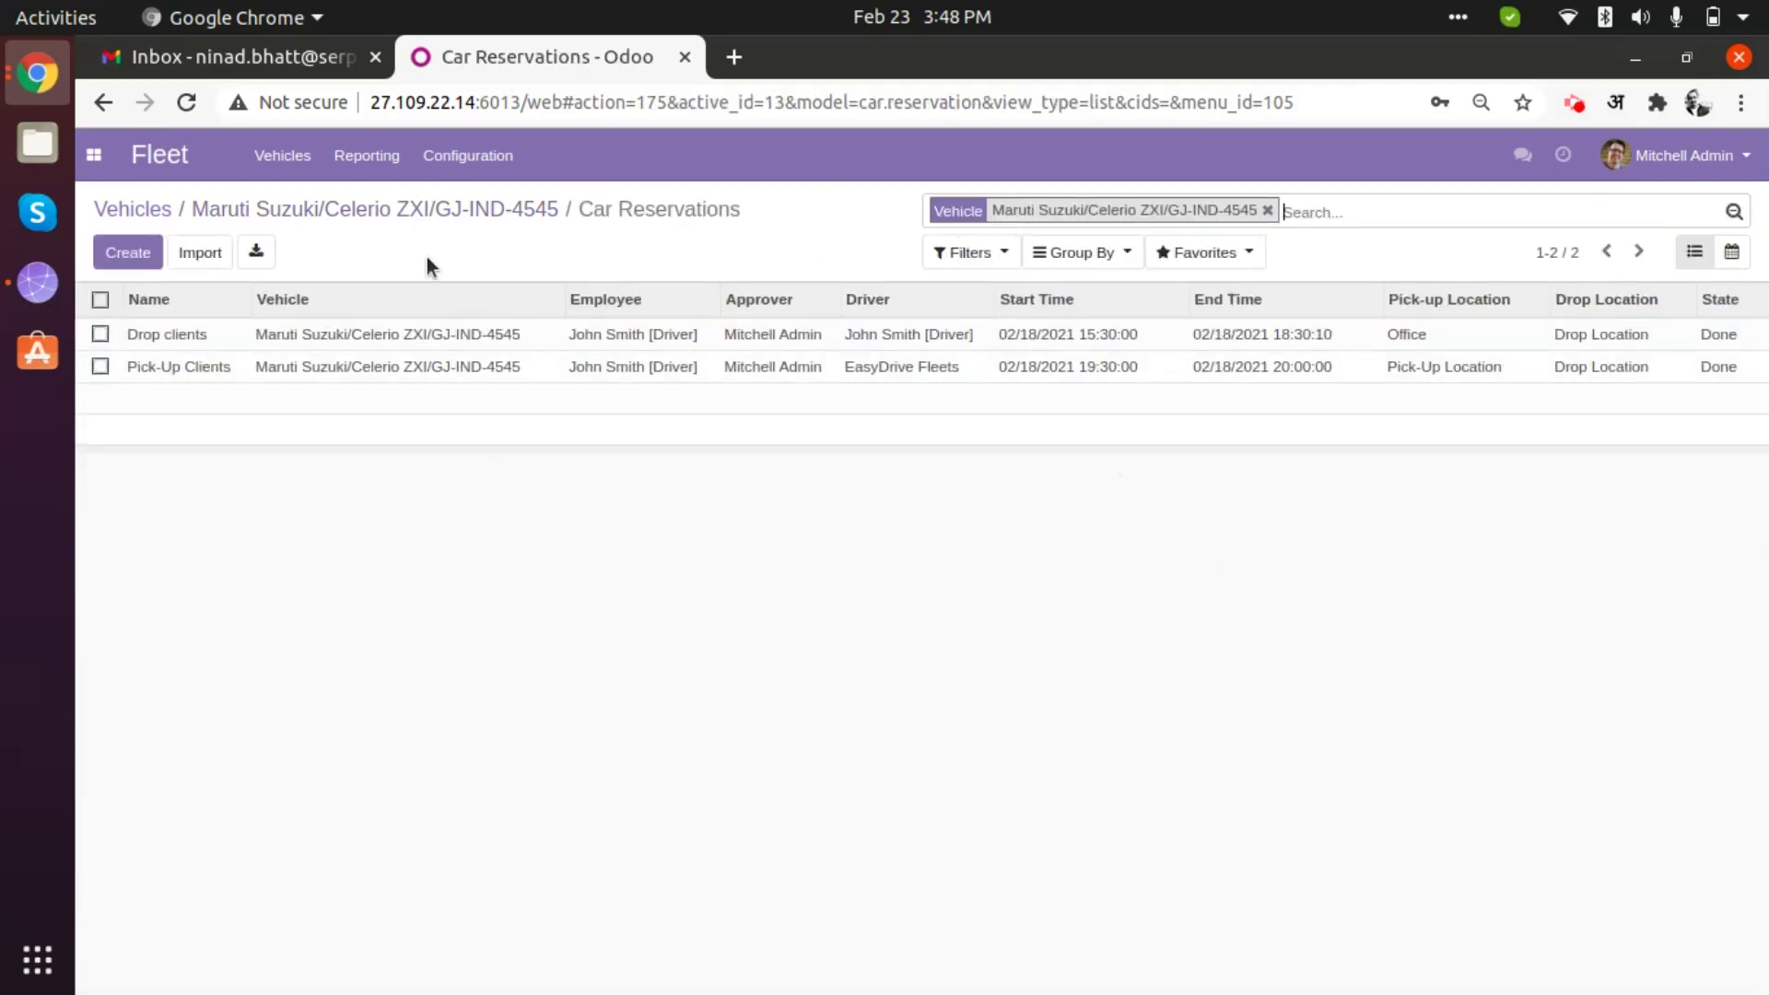
click(434, 210)
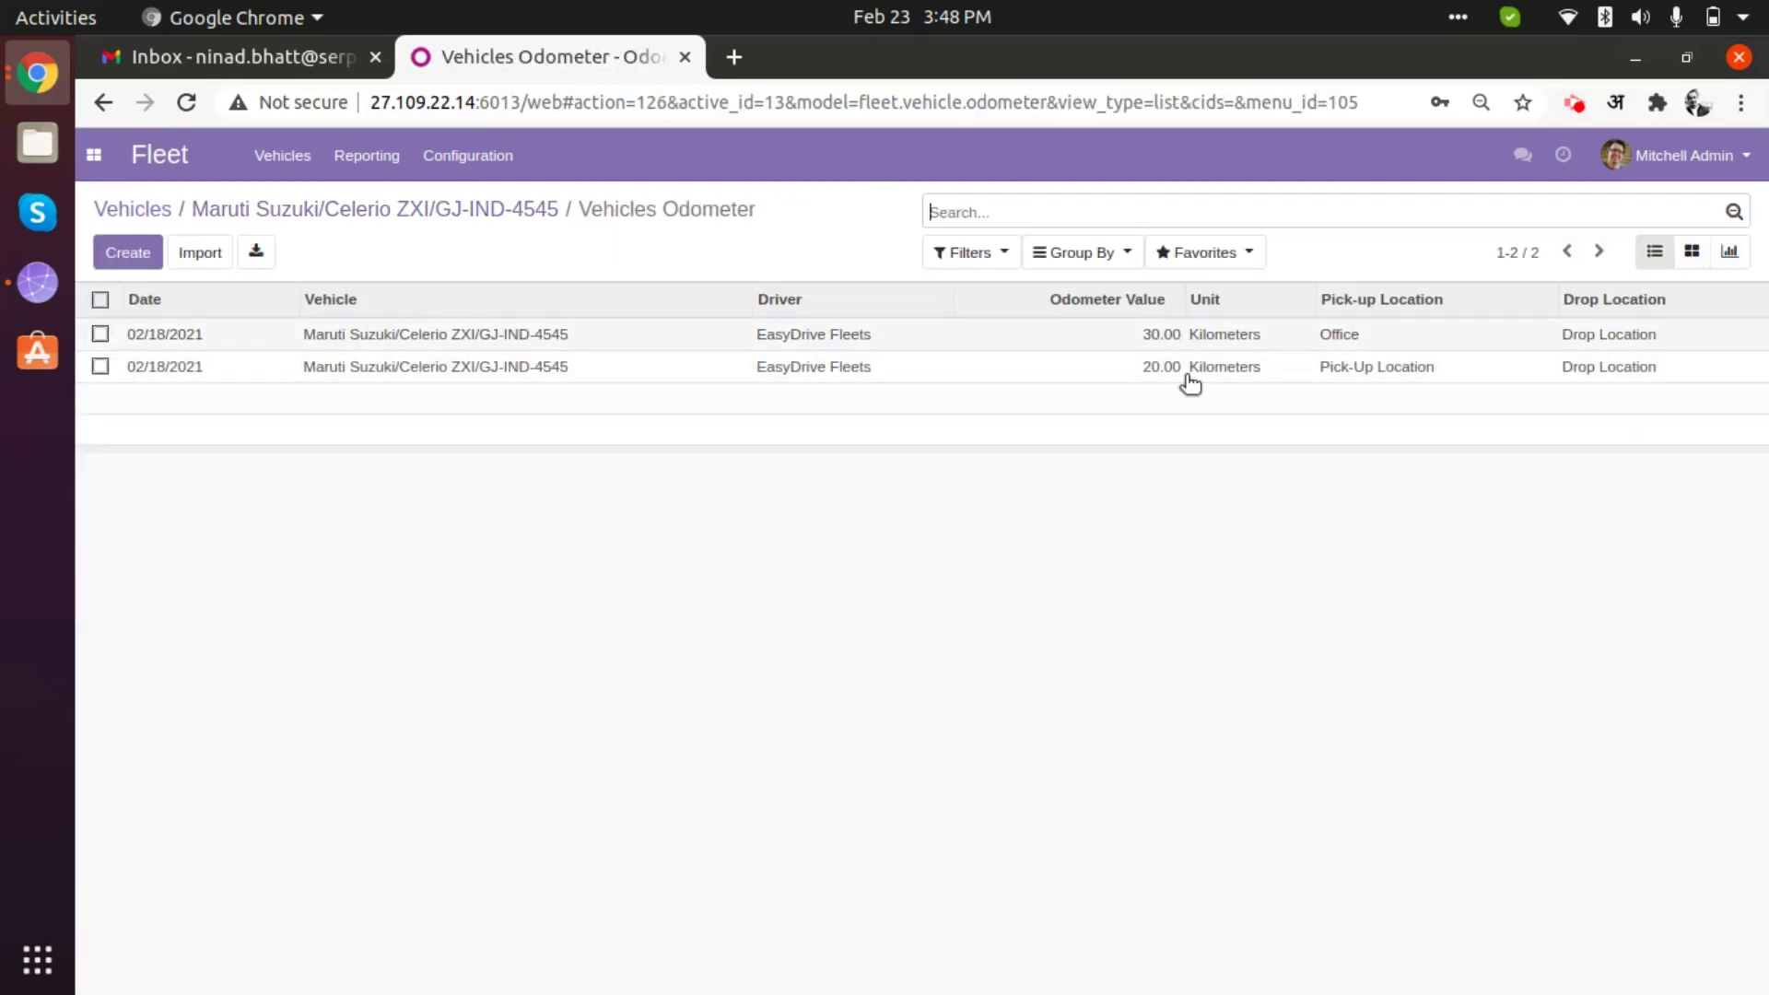
- Return from the odometer logs to the Maruti Suzuki Celerio ZXI record and check its last odometer value
click(506, 213)
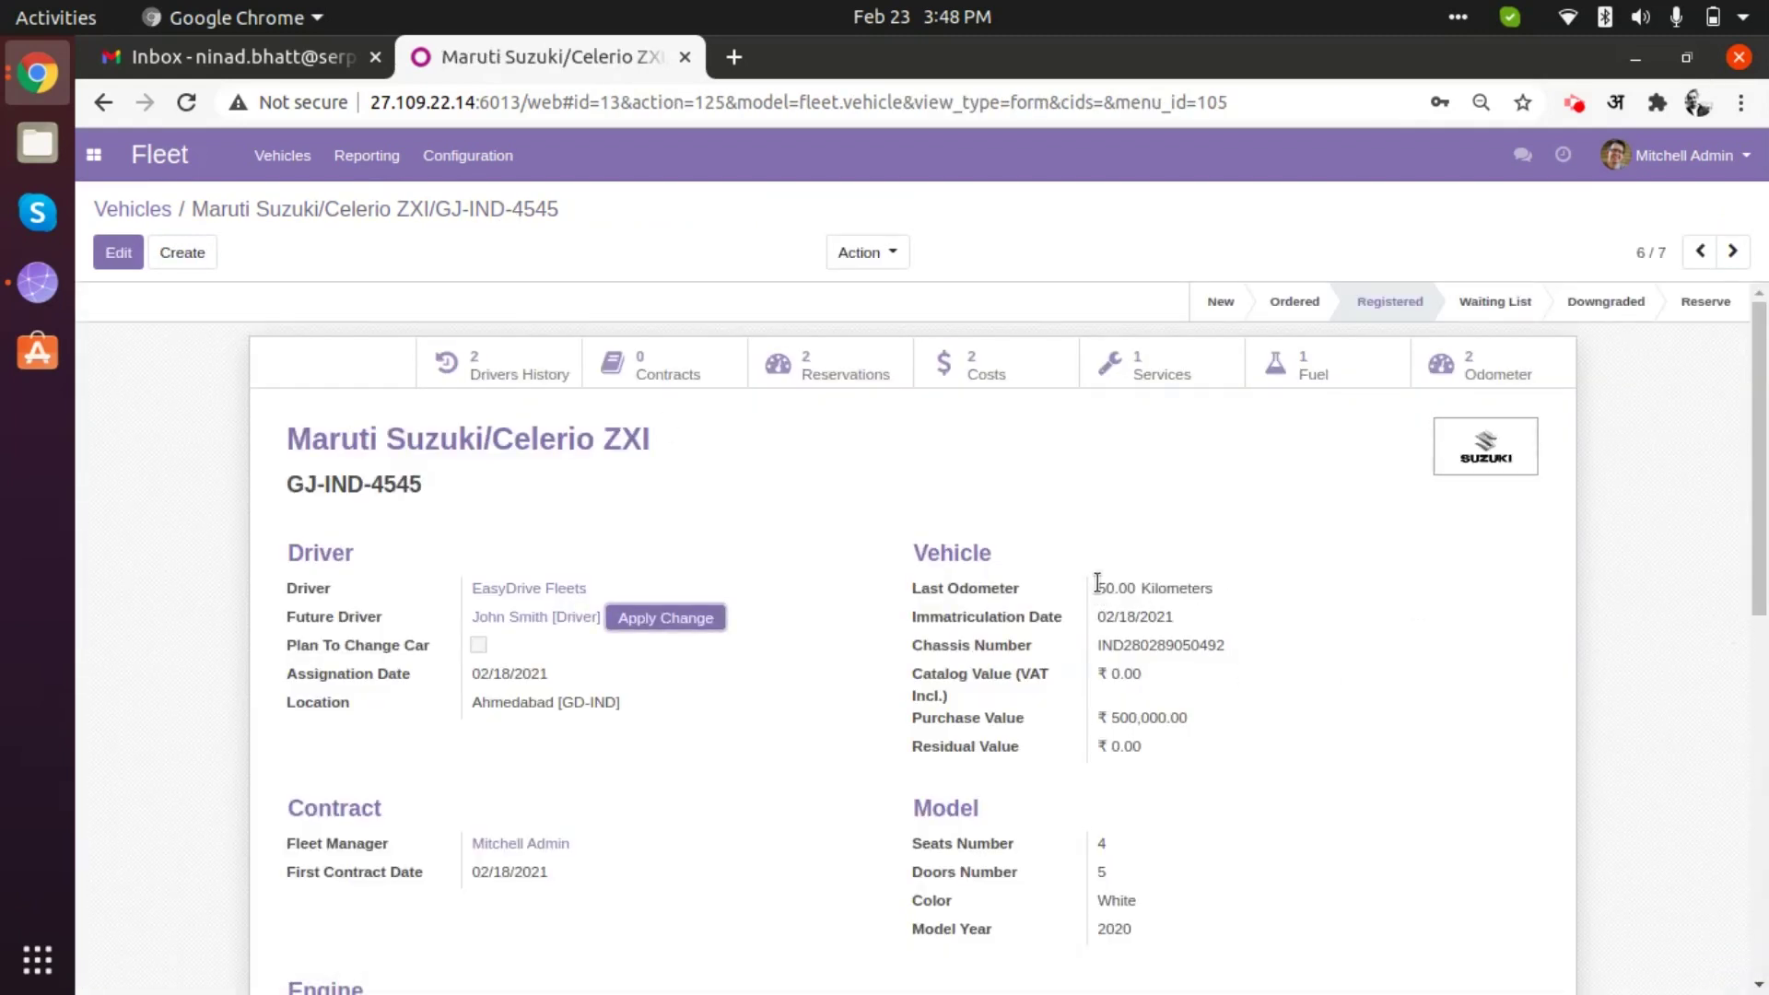
drag(1096, 584, 1225, 595)
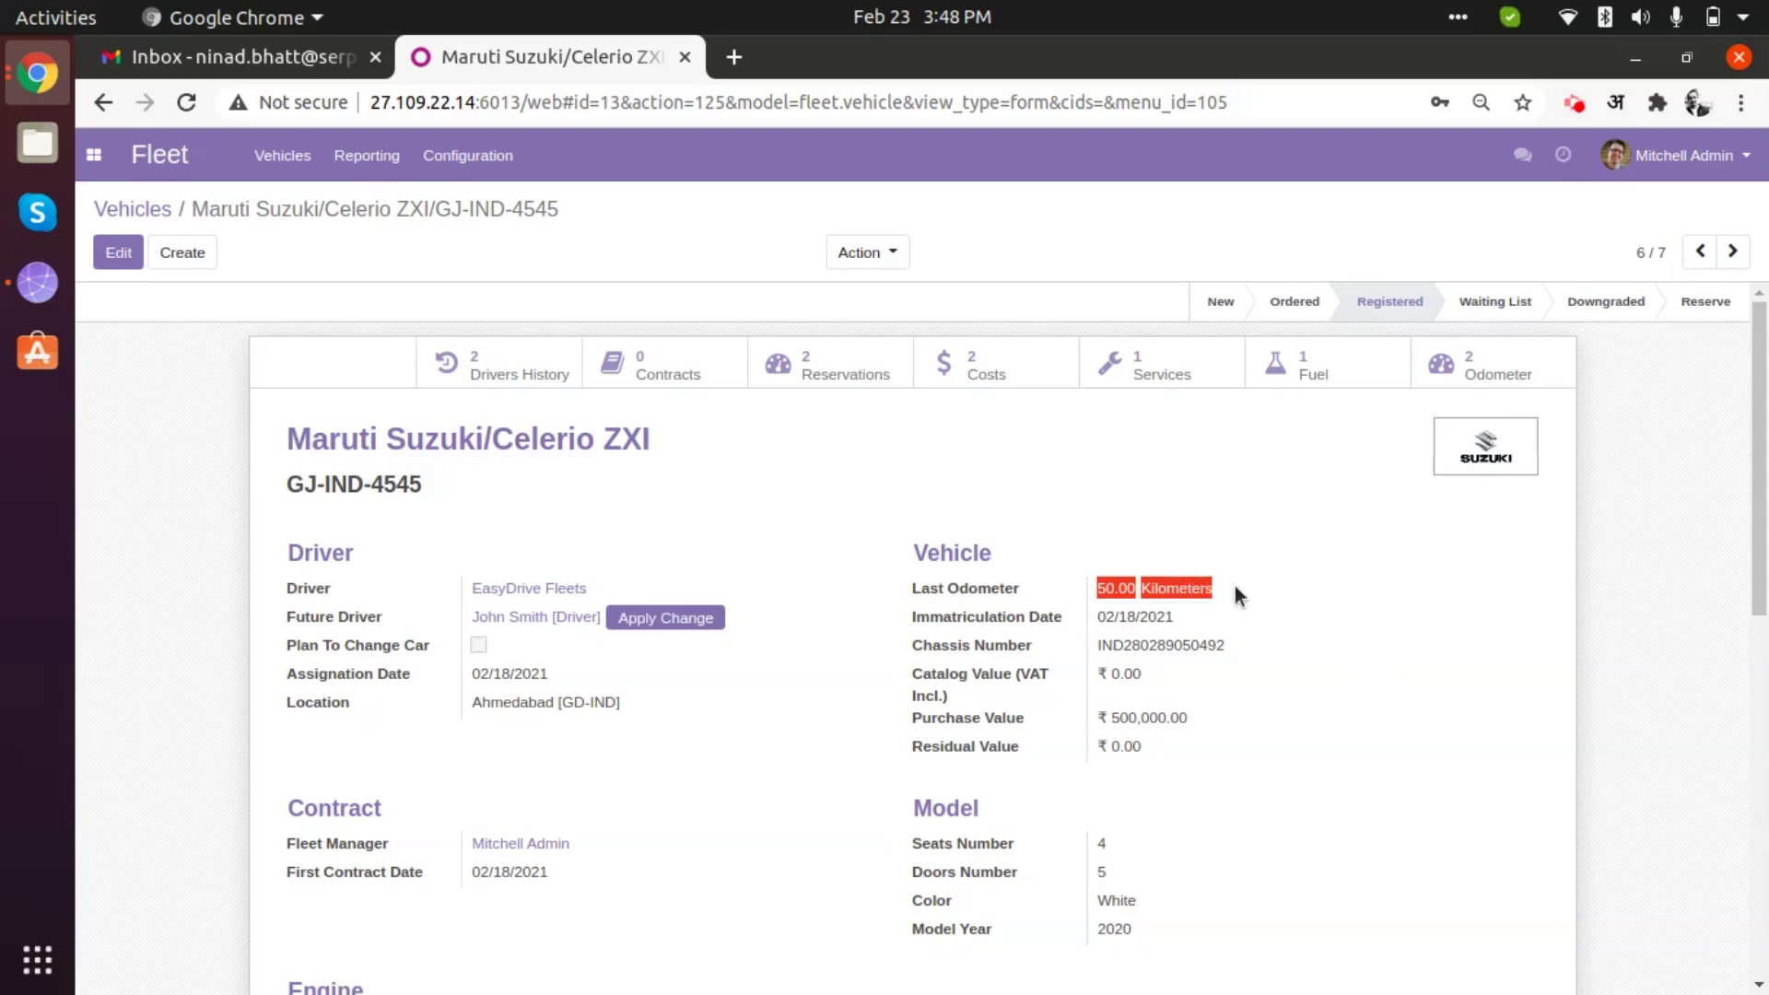
click(1303, 637)
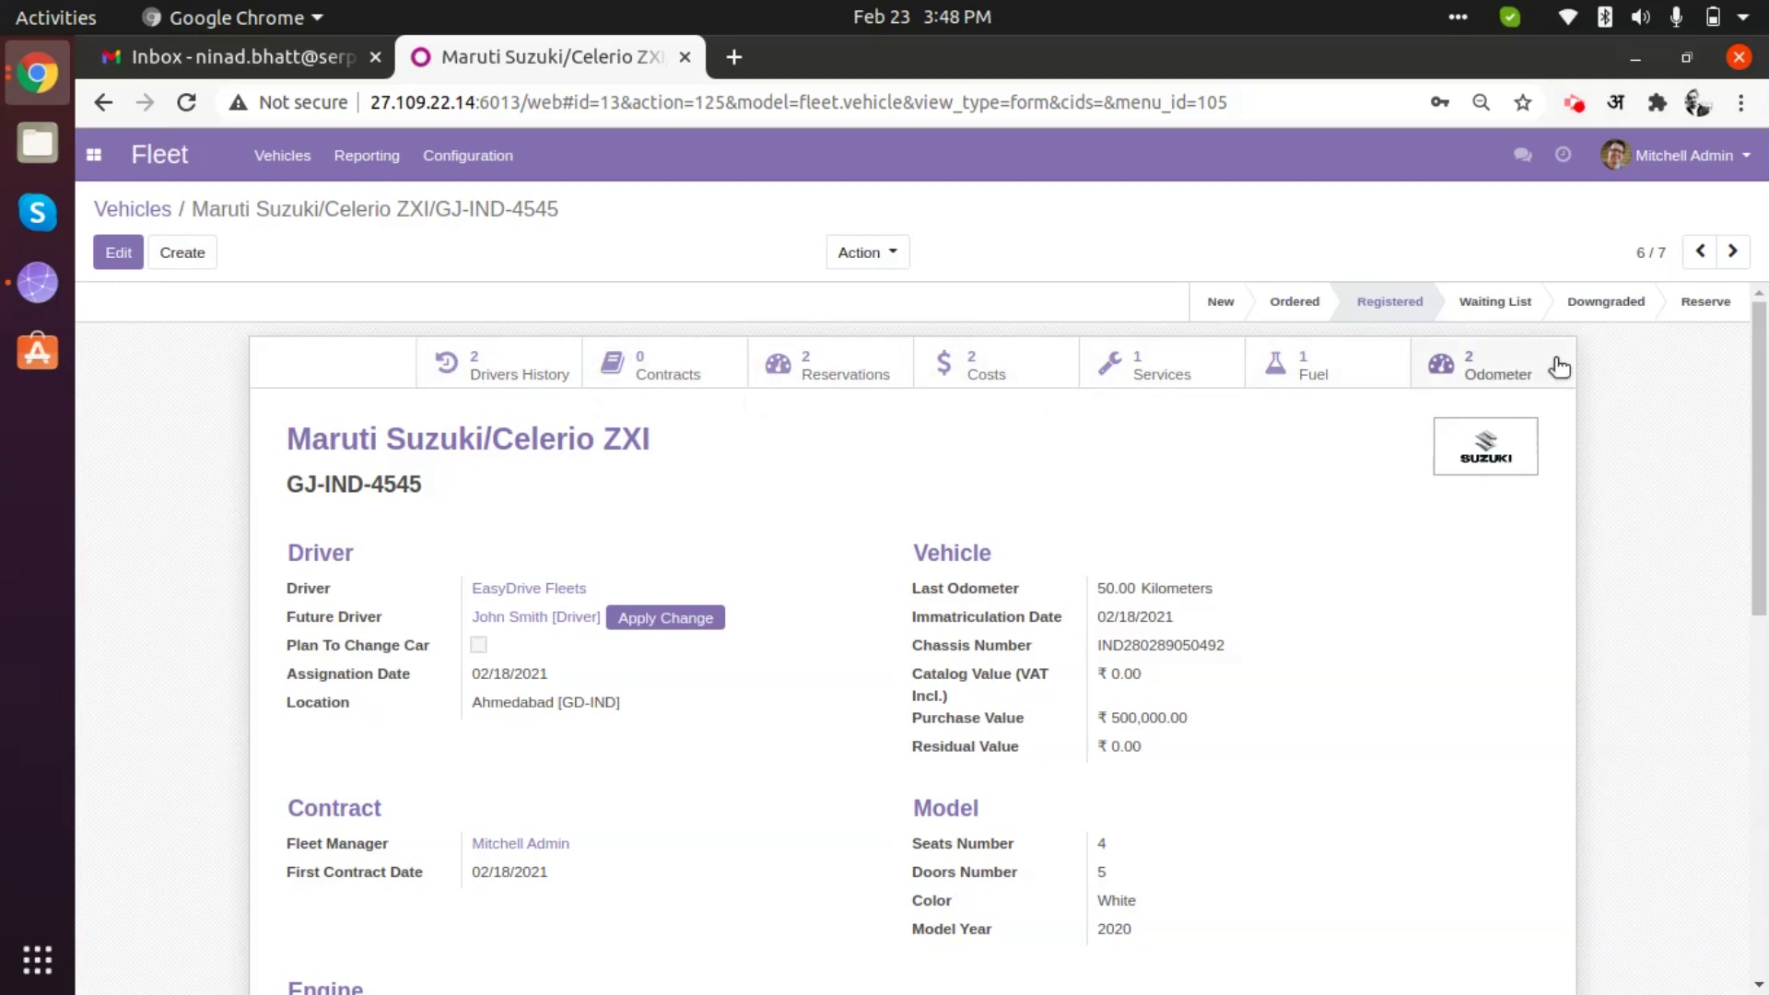
- Review the fuel log entry for Maruti Suzuki/Celerio ZXI/GJ-IND-4545 in the fuel logs of all vehicles, then collapse its group
click(297, 154)
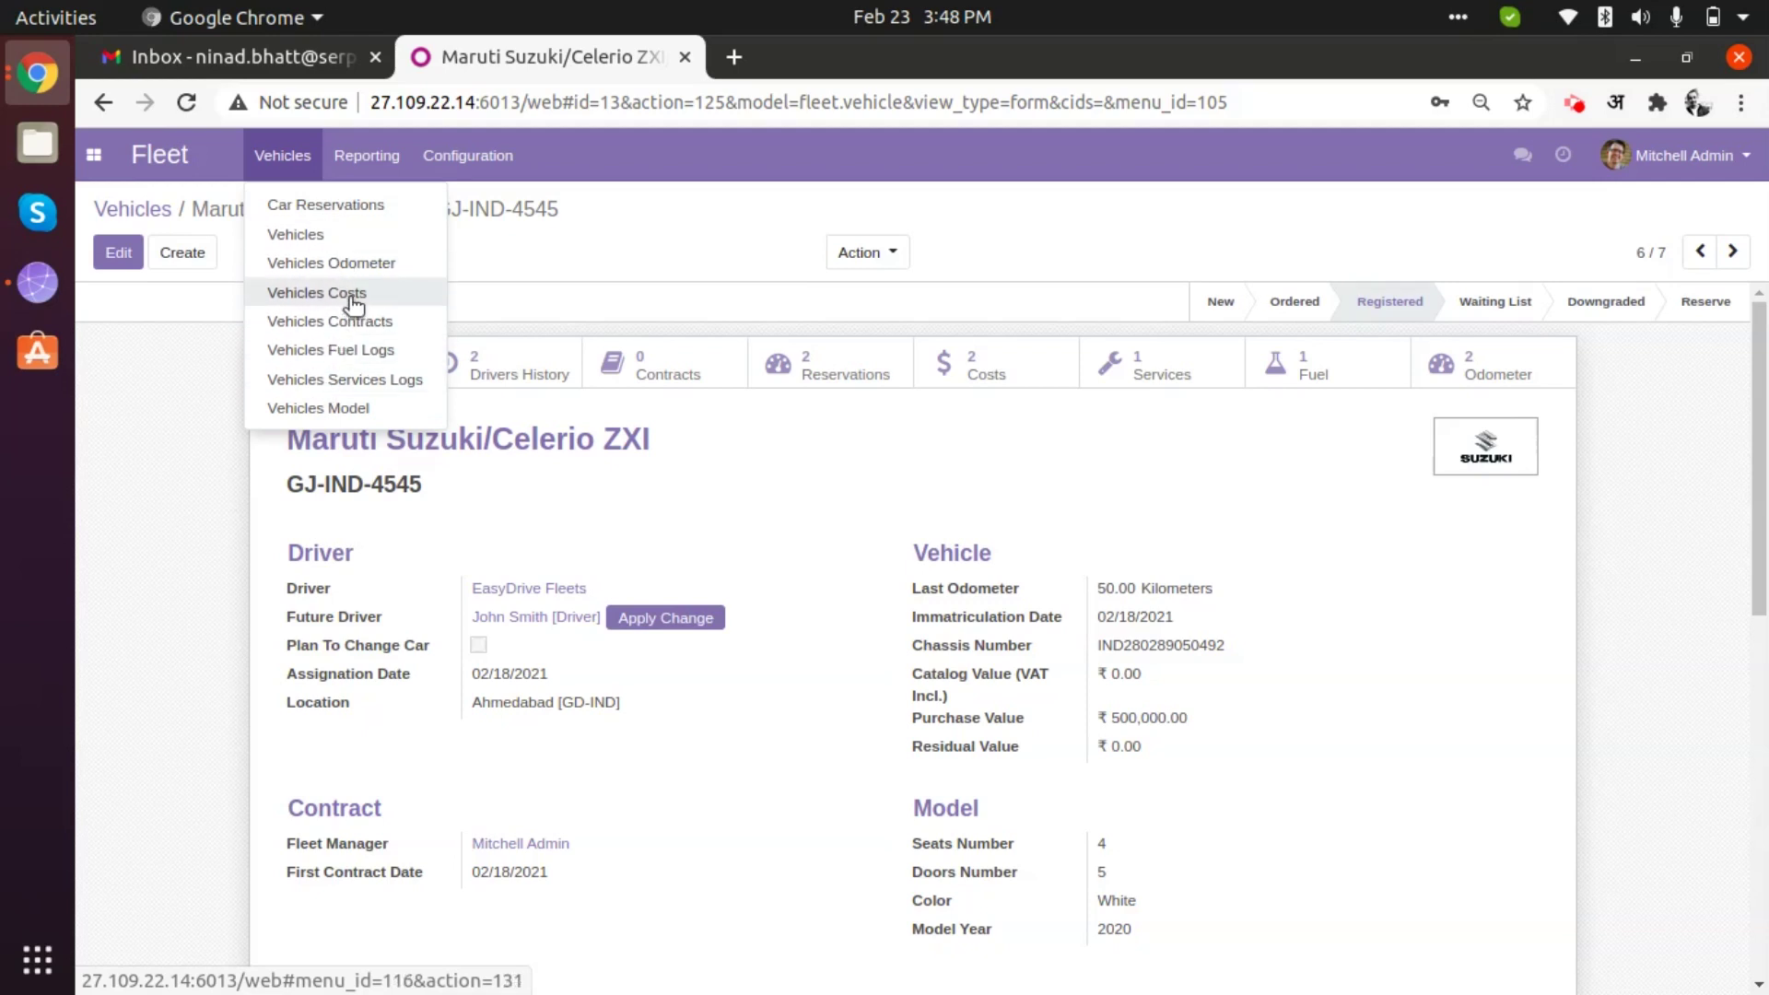
click(348, 352)
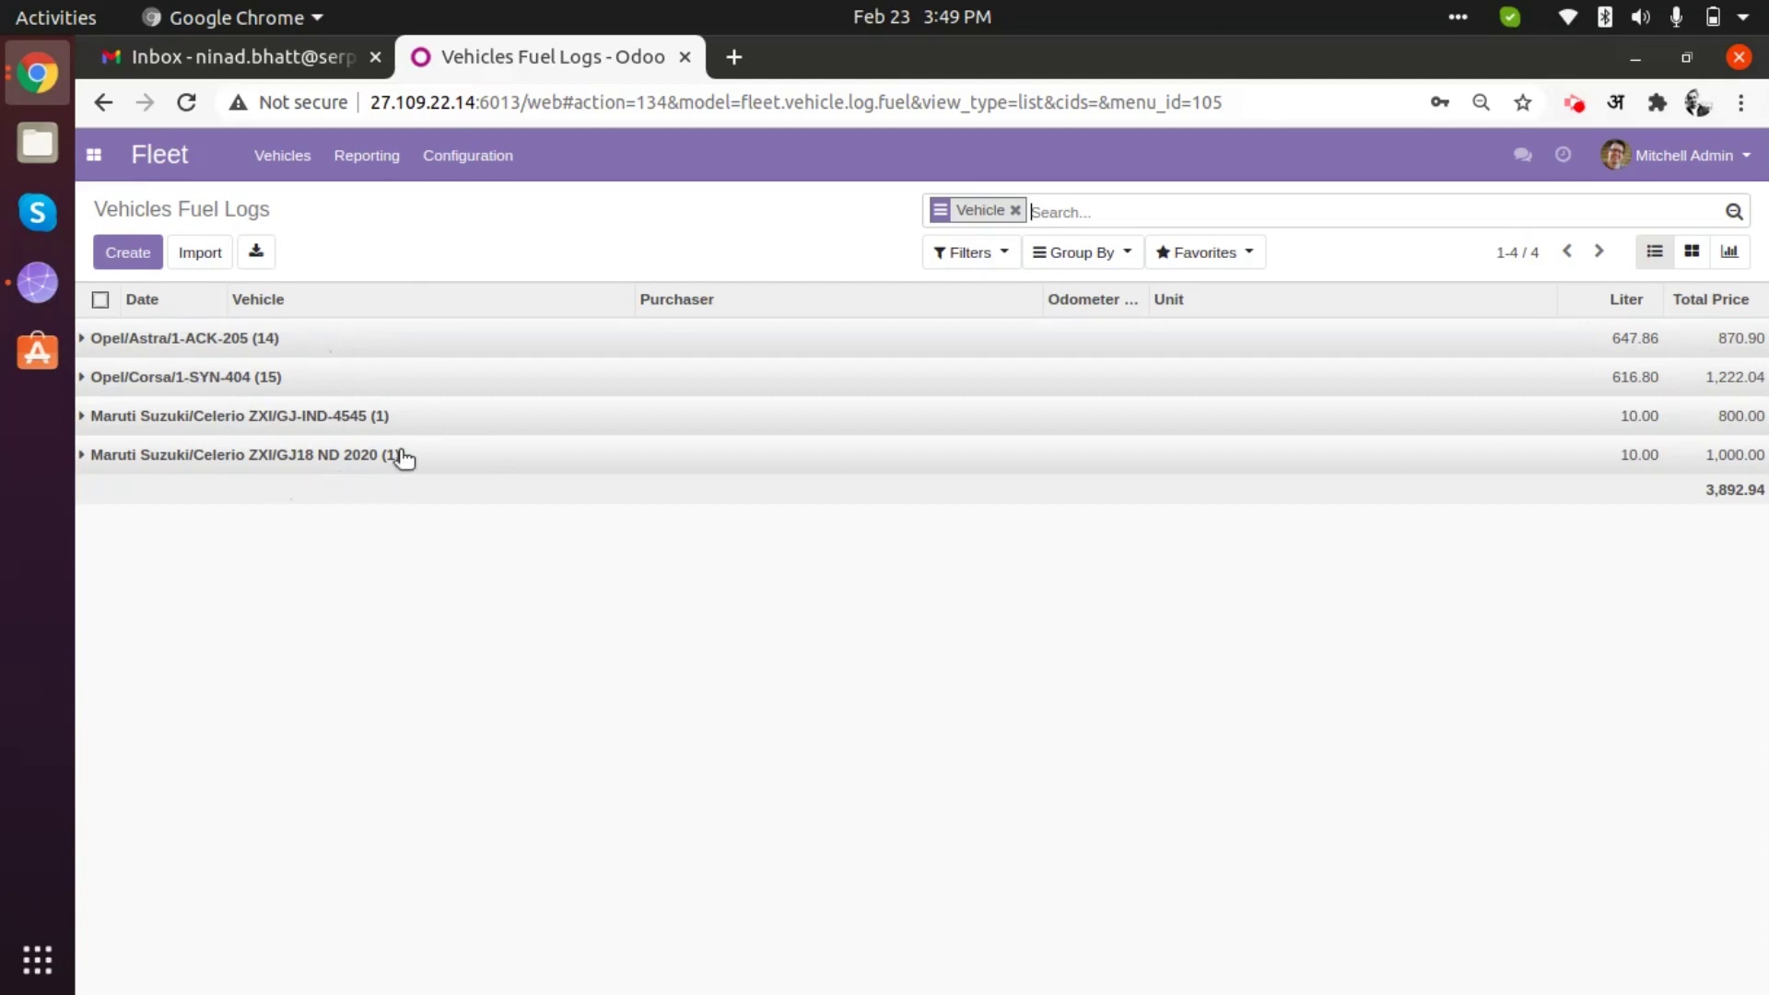
click(393, 420)
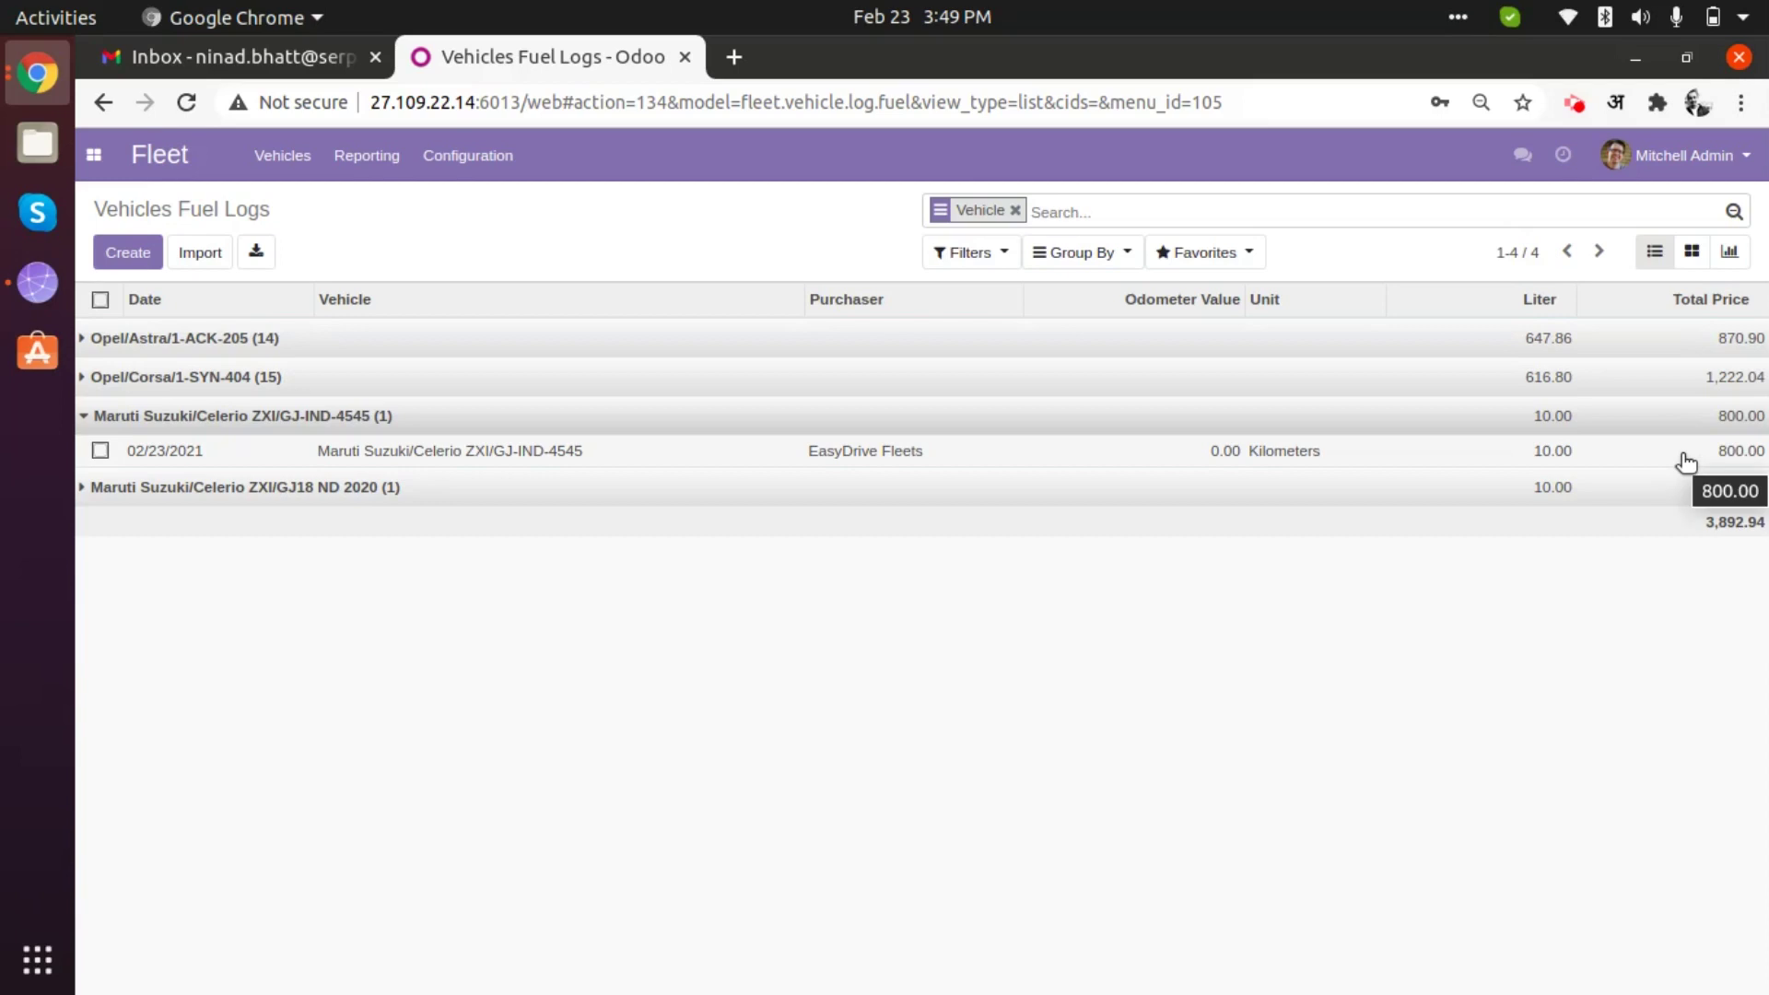
click(481, 423)
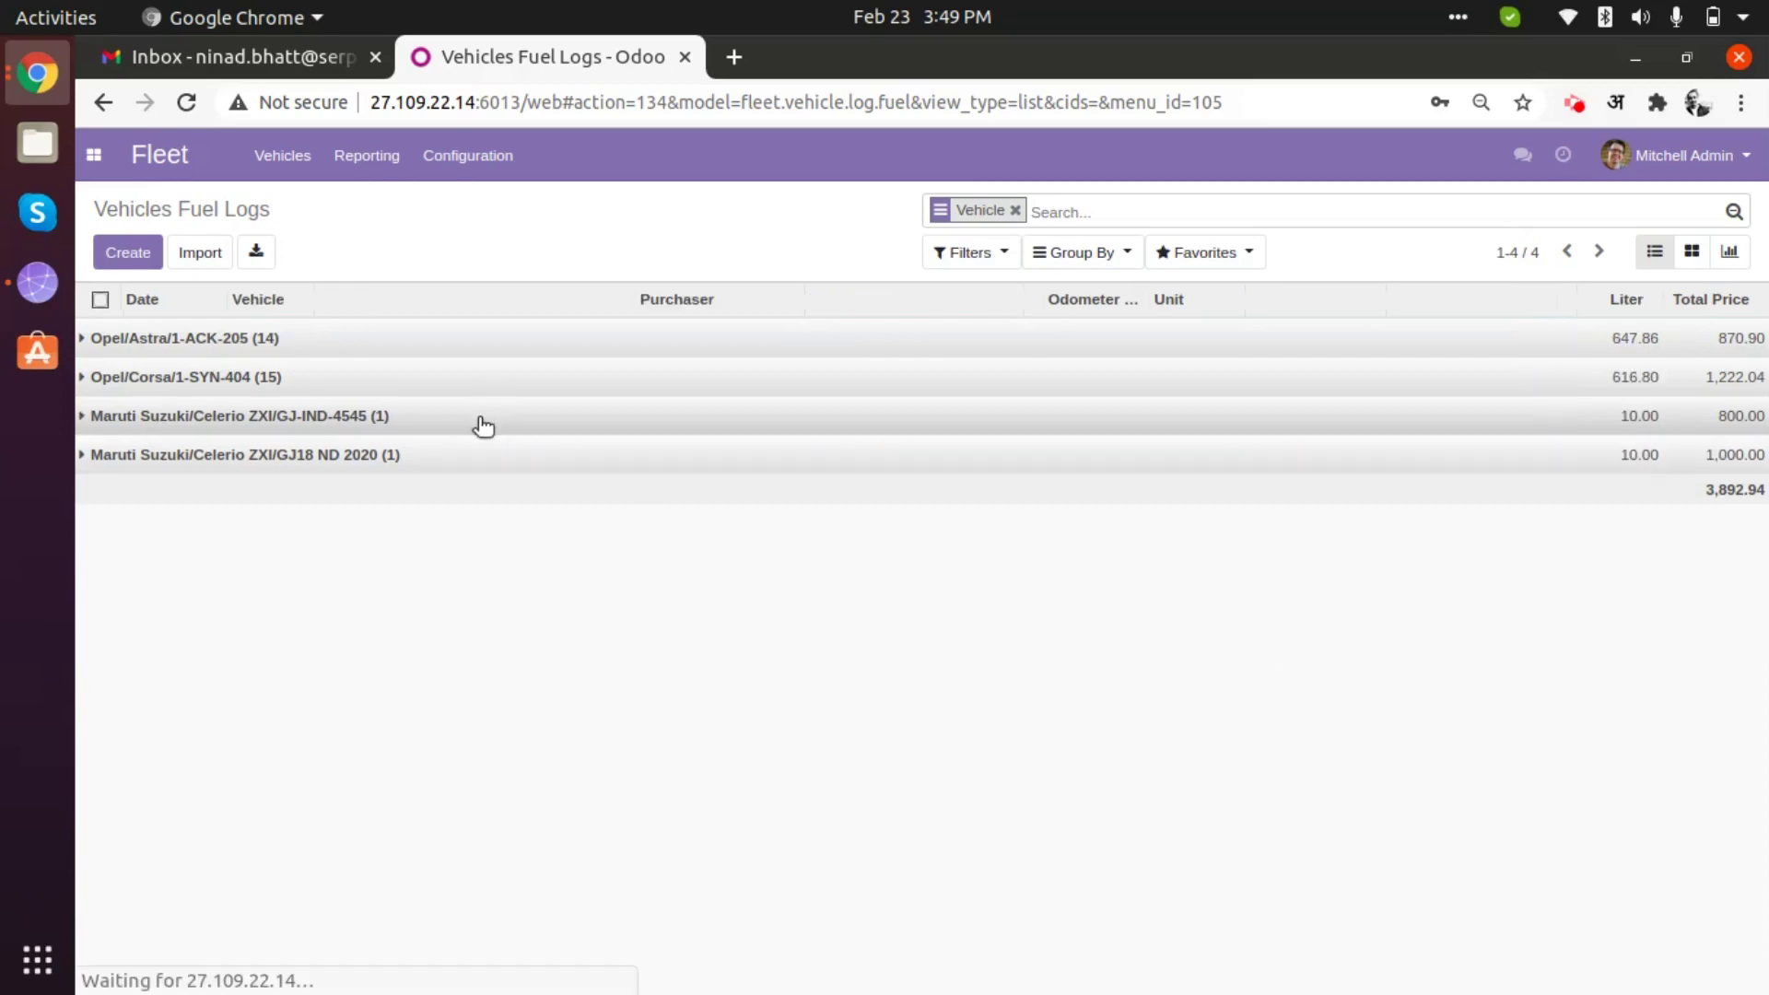
- Open the Audi/A1 record from the vehicles overview and browse through the Bmw/Serie 1 and Mercedes/Class A records
click(282, 156)
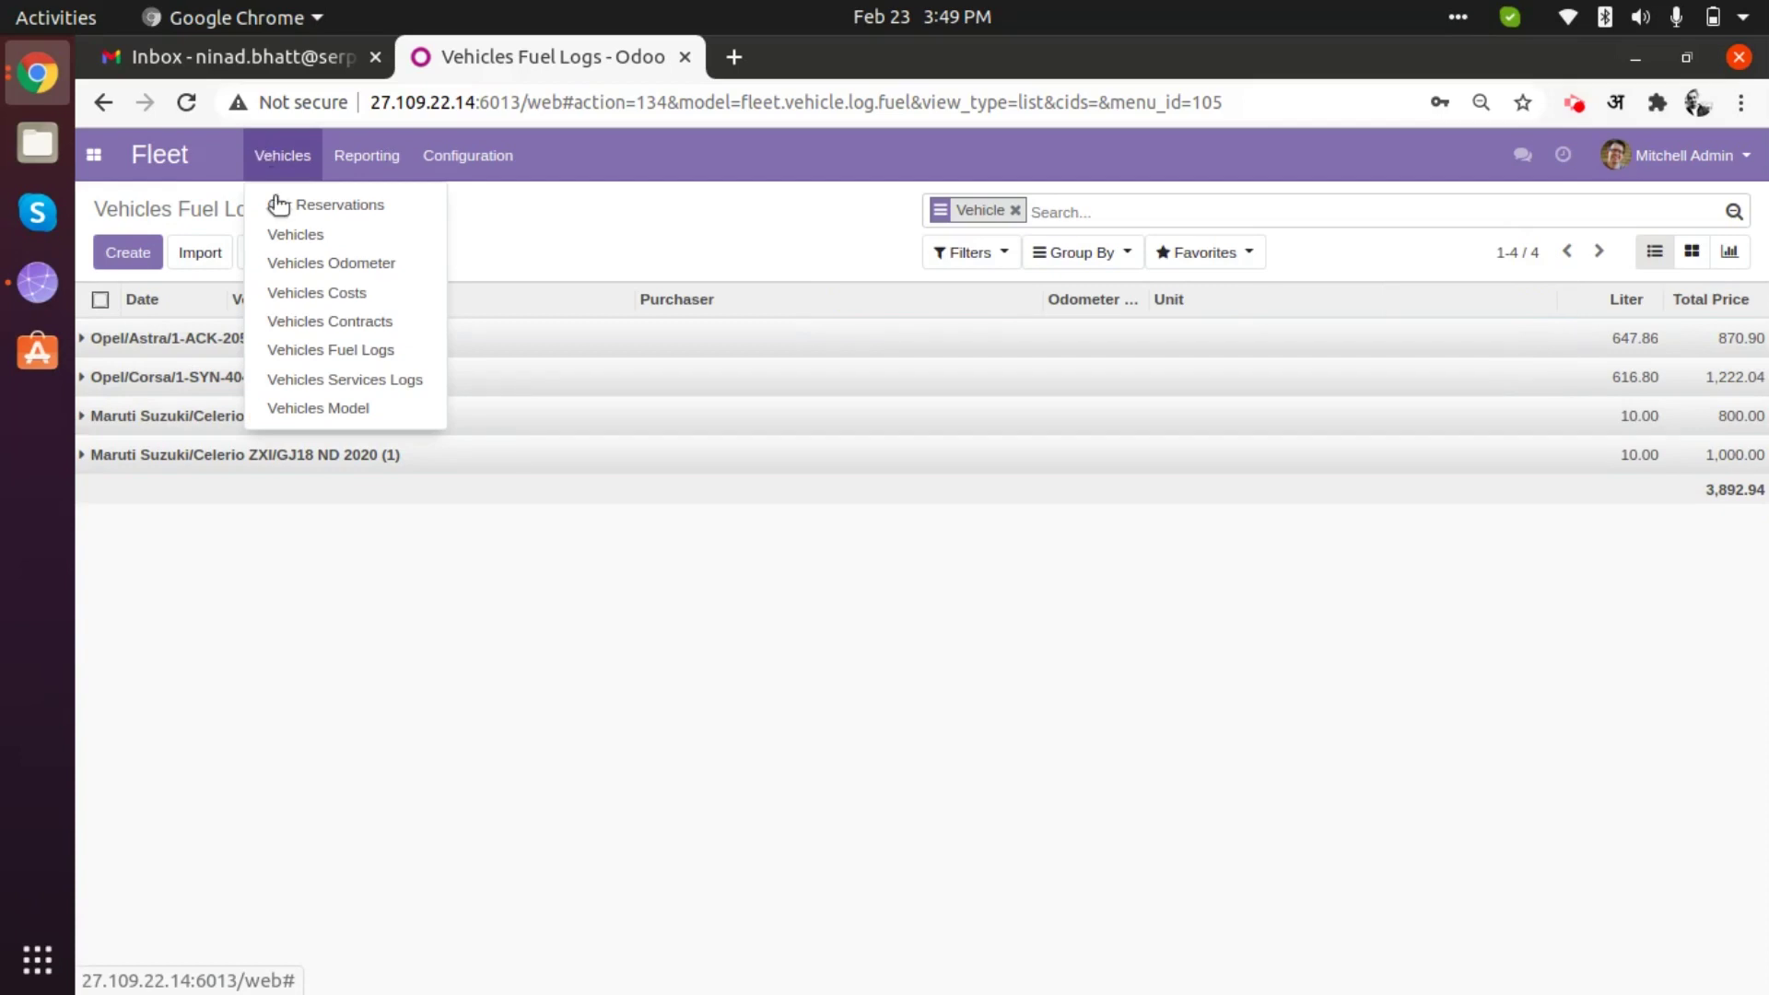
click(348, 236)
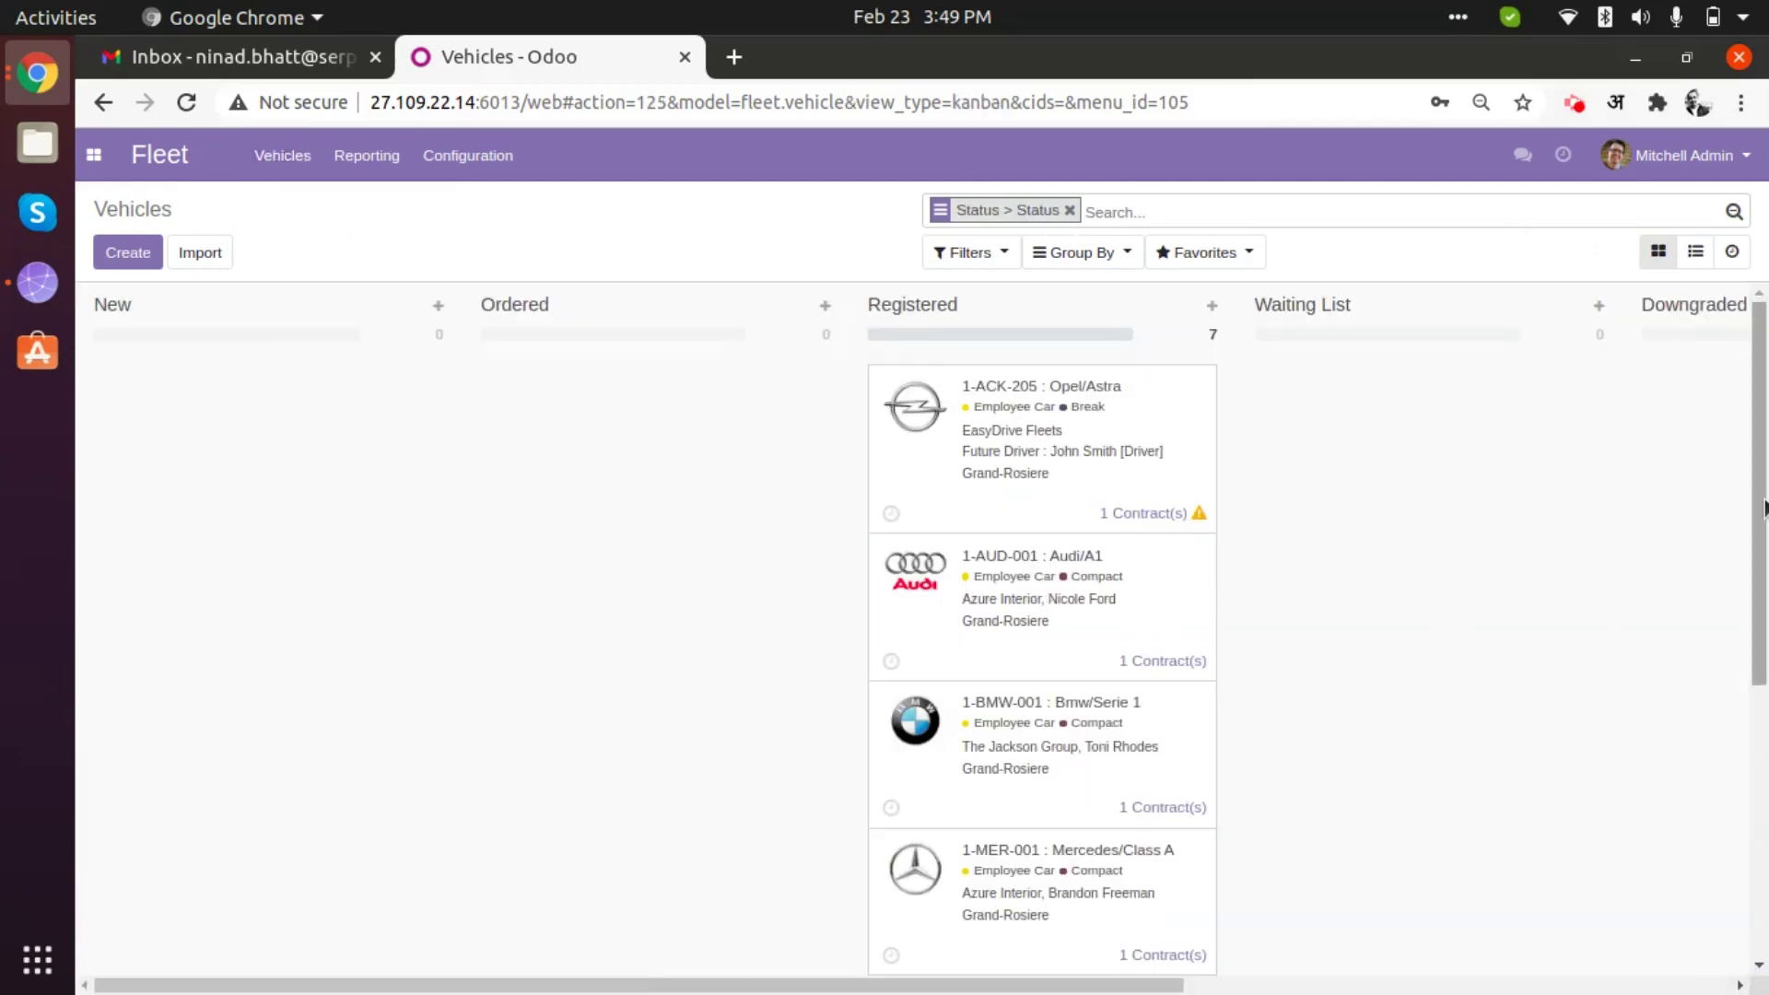
scroll(1764, 505, down, 4)
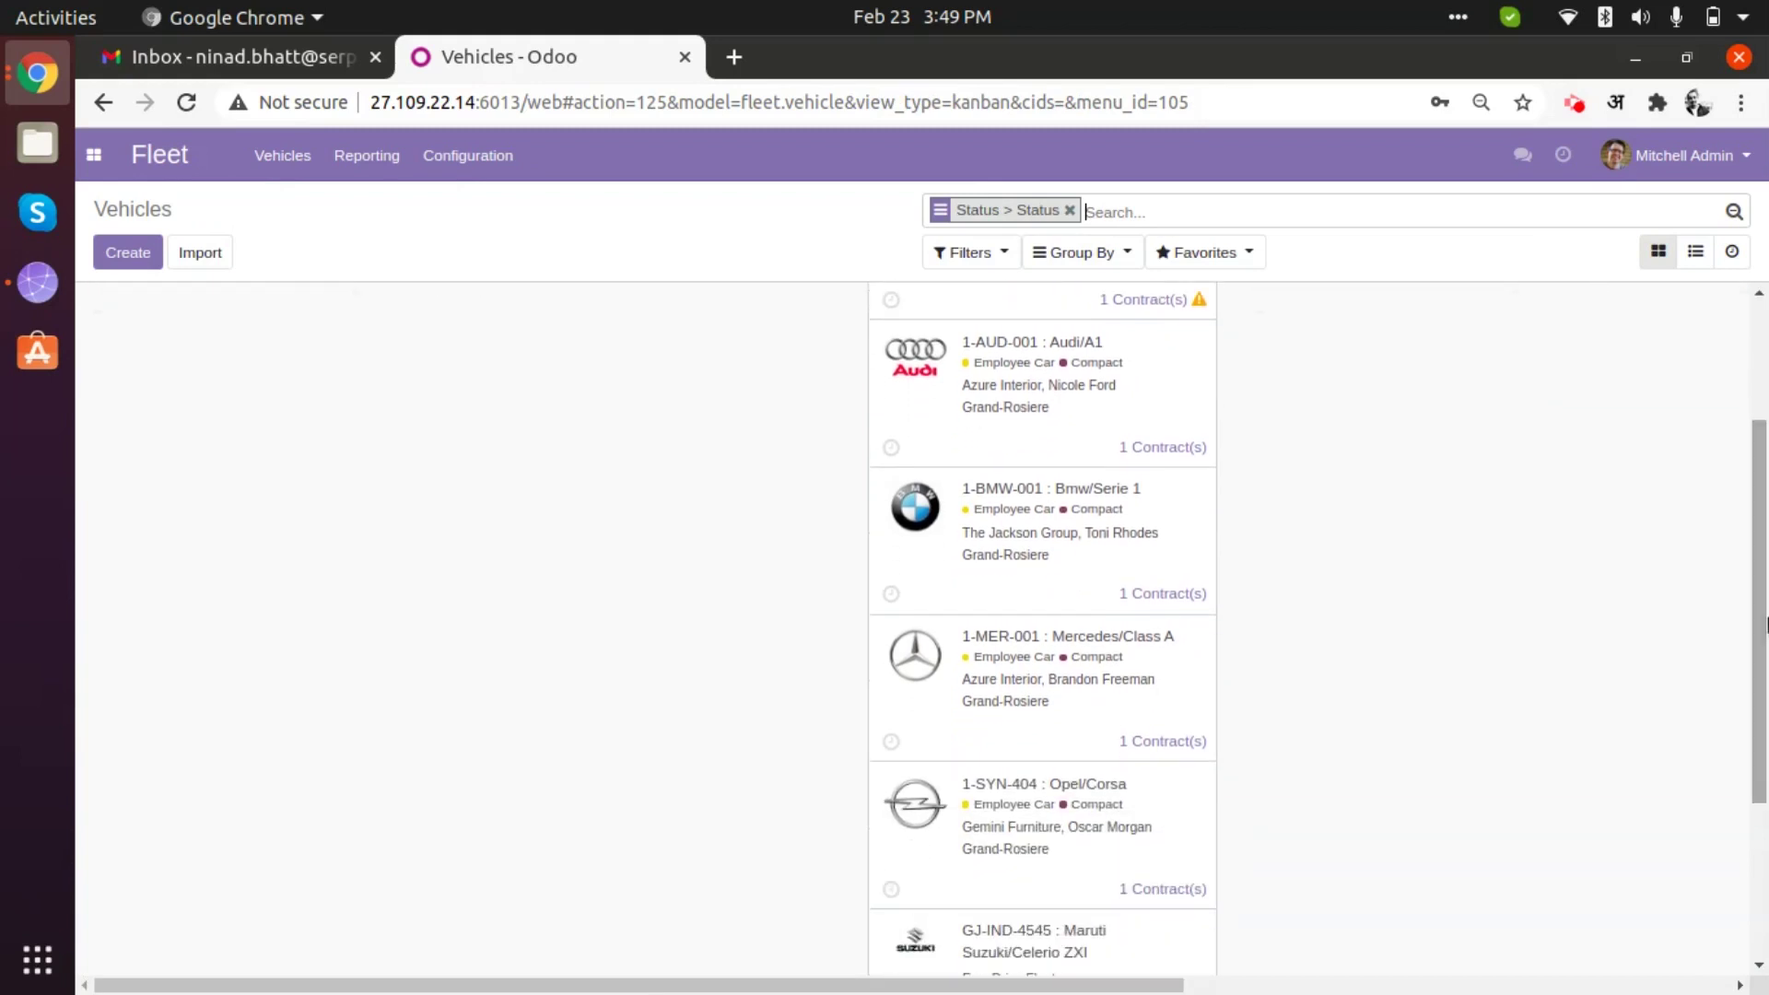
click(1066, 379)
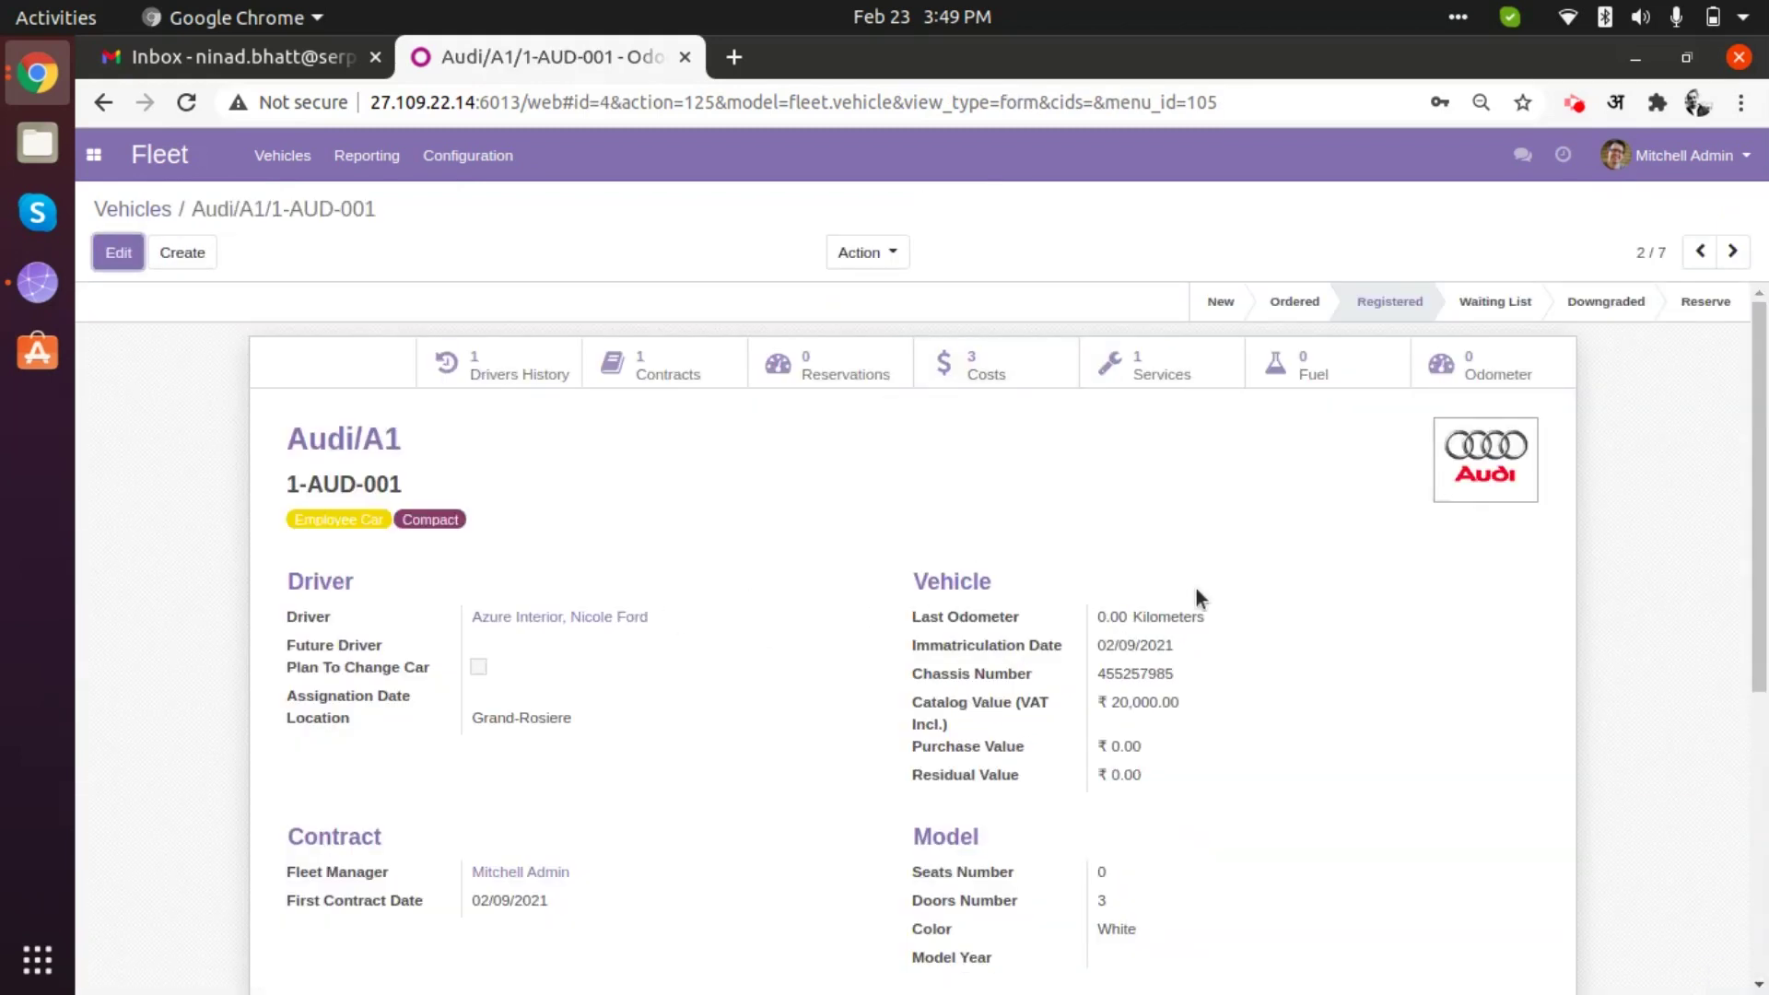
click(1733, 251)
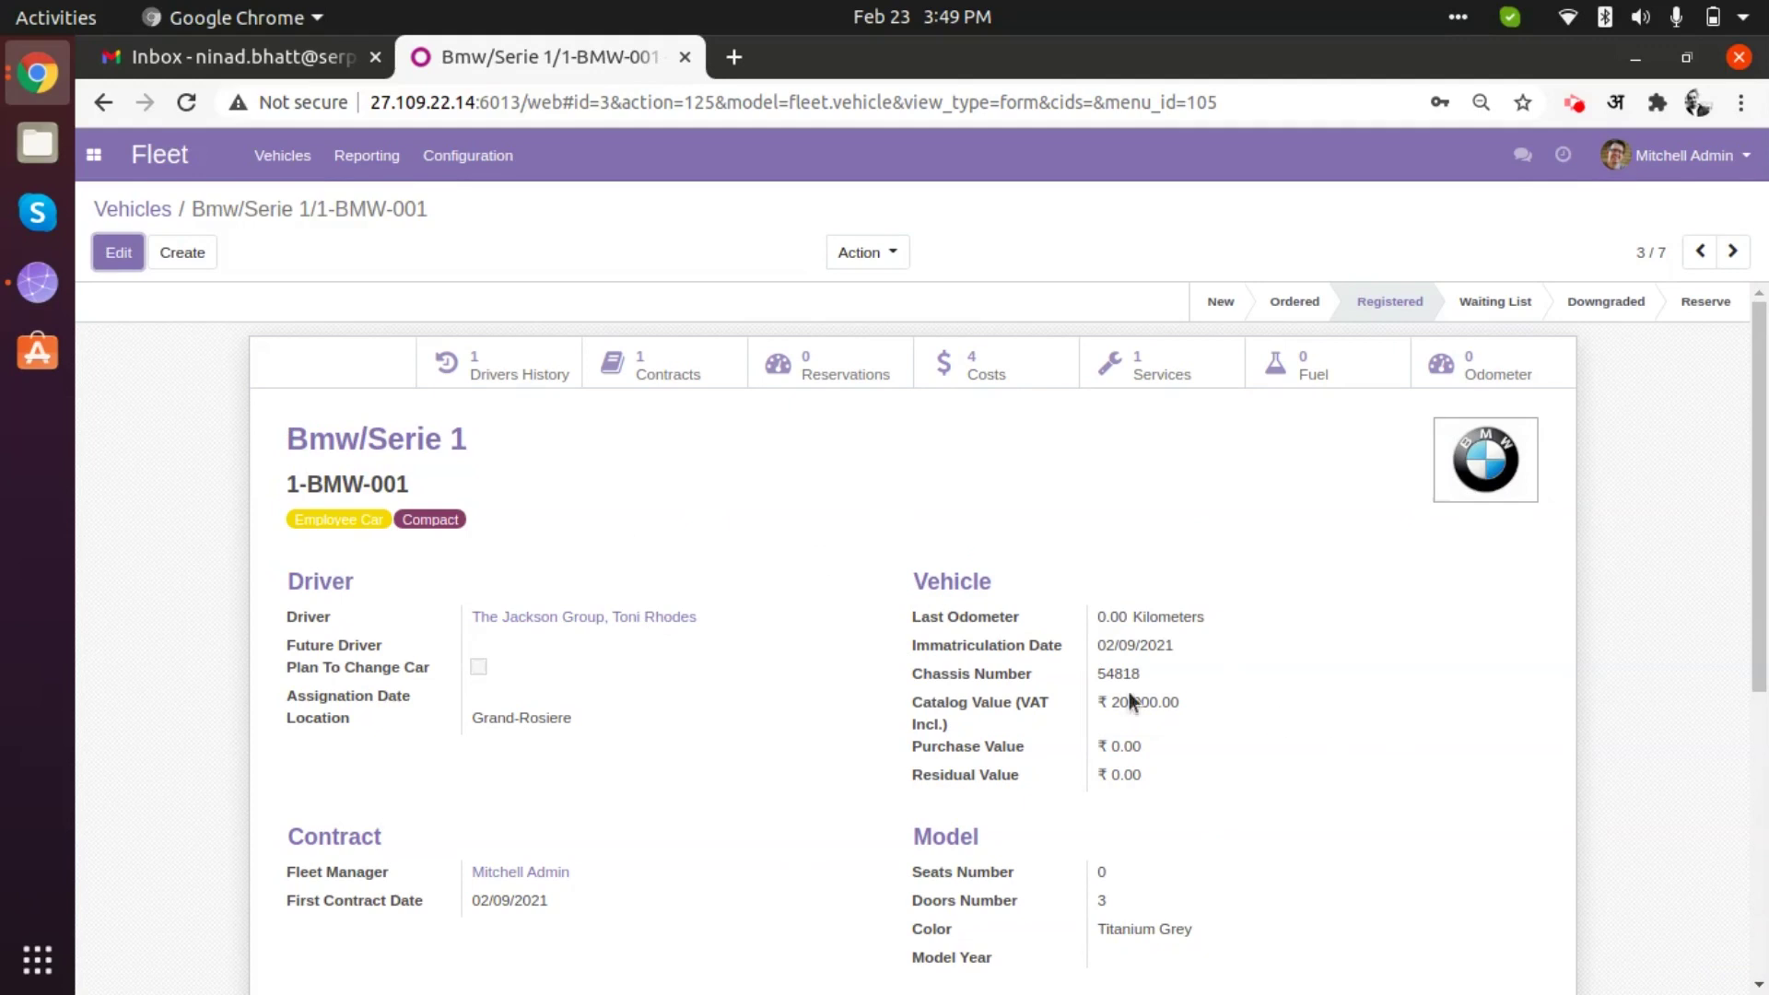
click(1730, 257)
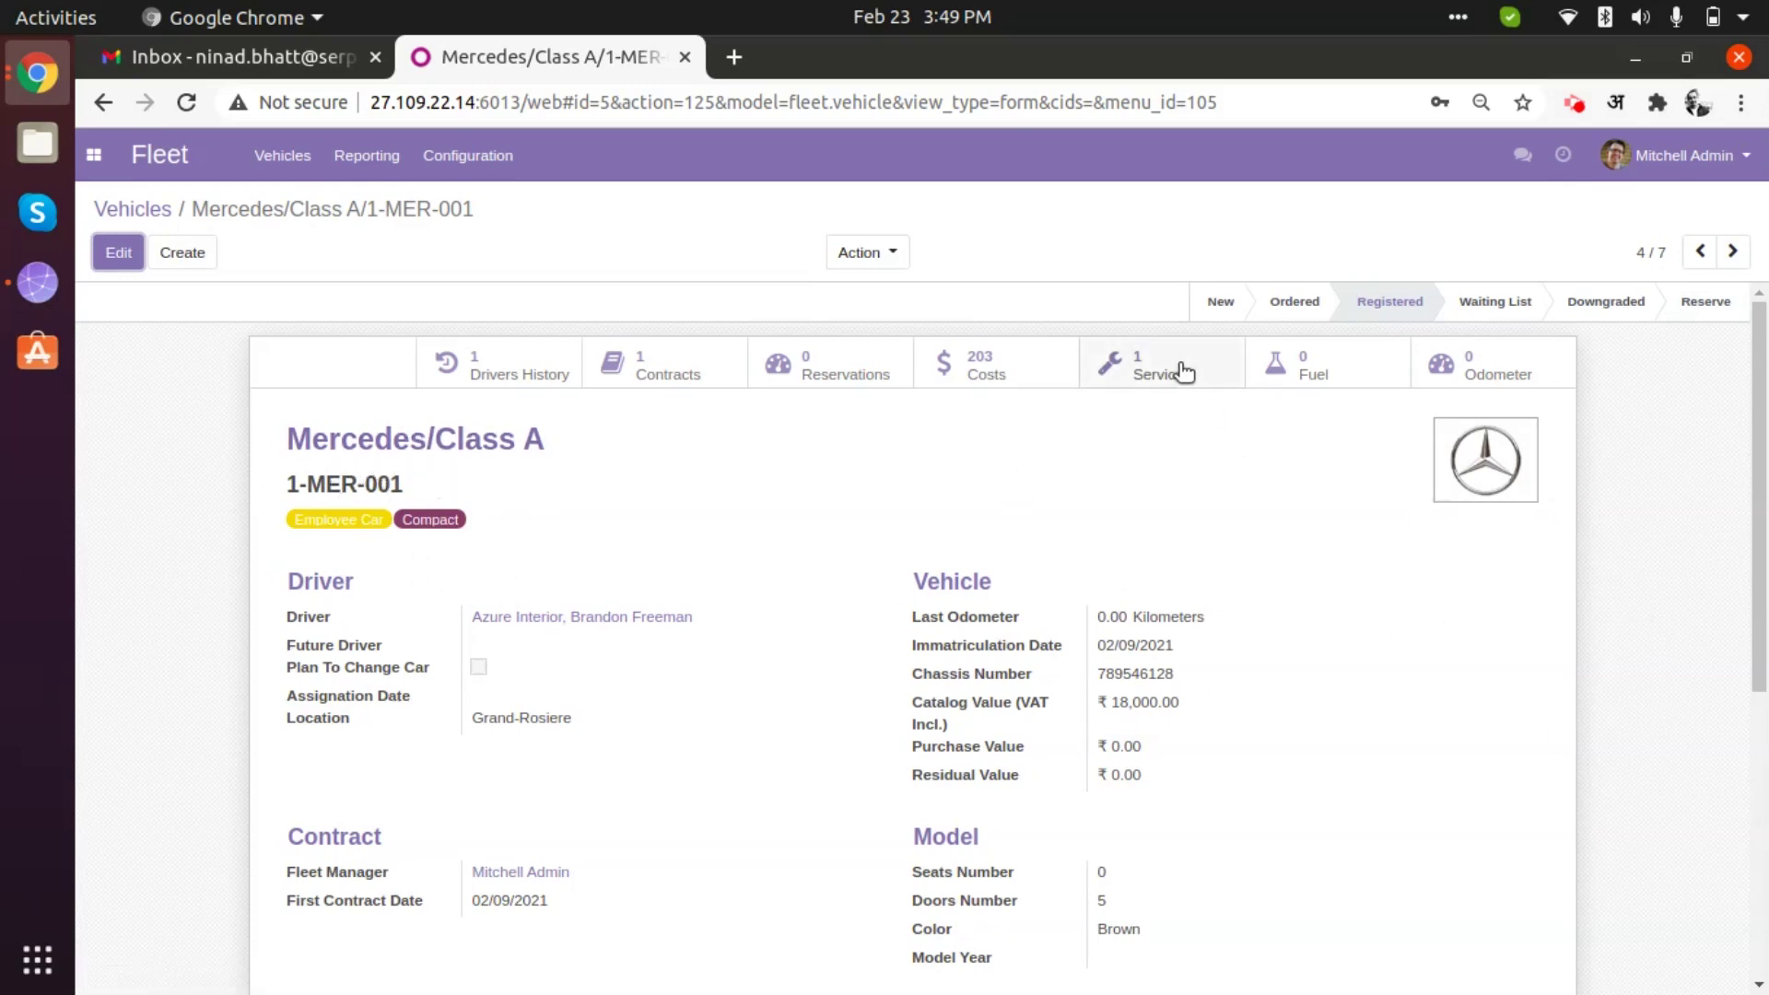
- Review the costs of the Mercedes/Class A and return to the vehicles overview
click(1018, 369)
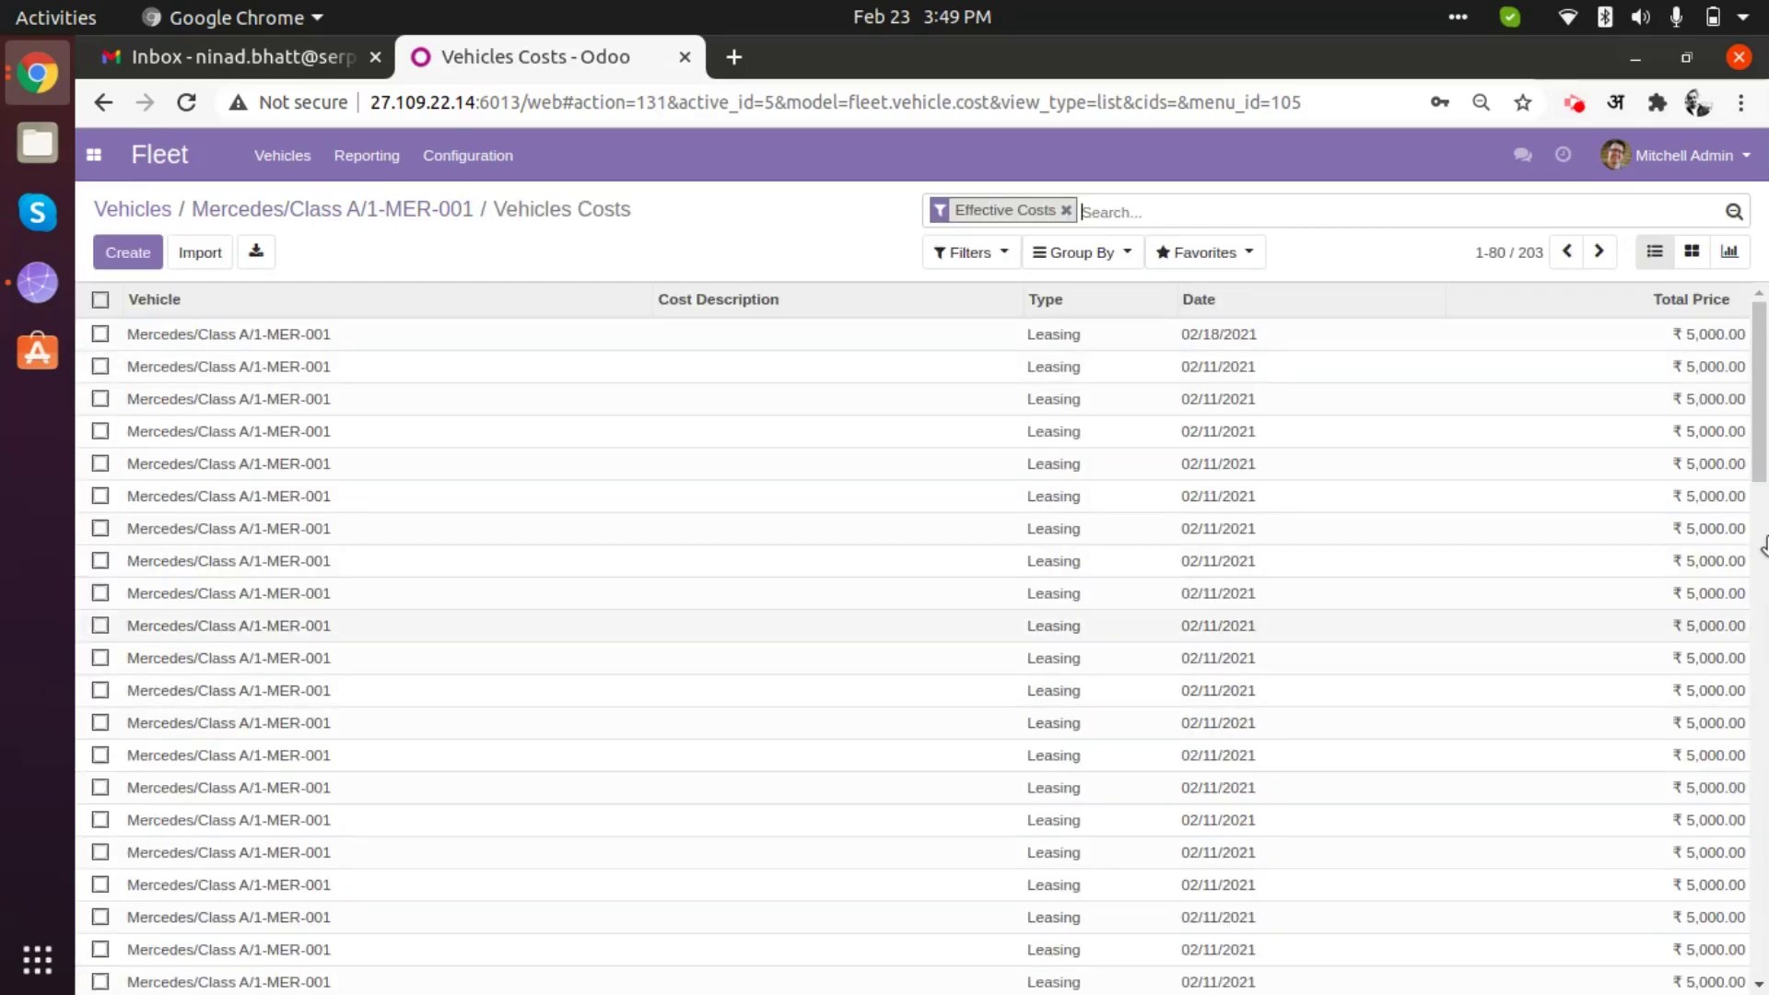
mouse_move(1760, 358)
mouse_down()
mouse_move(1763, 772)
mouse_move(1765, 360)
mouse_up()
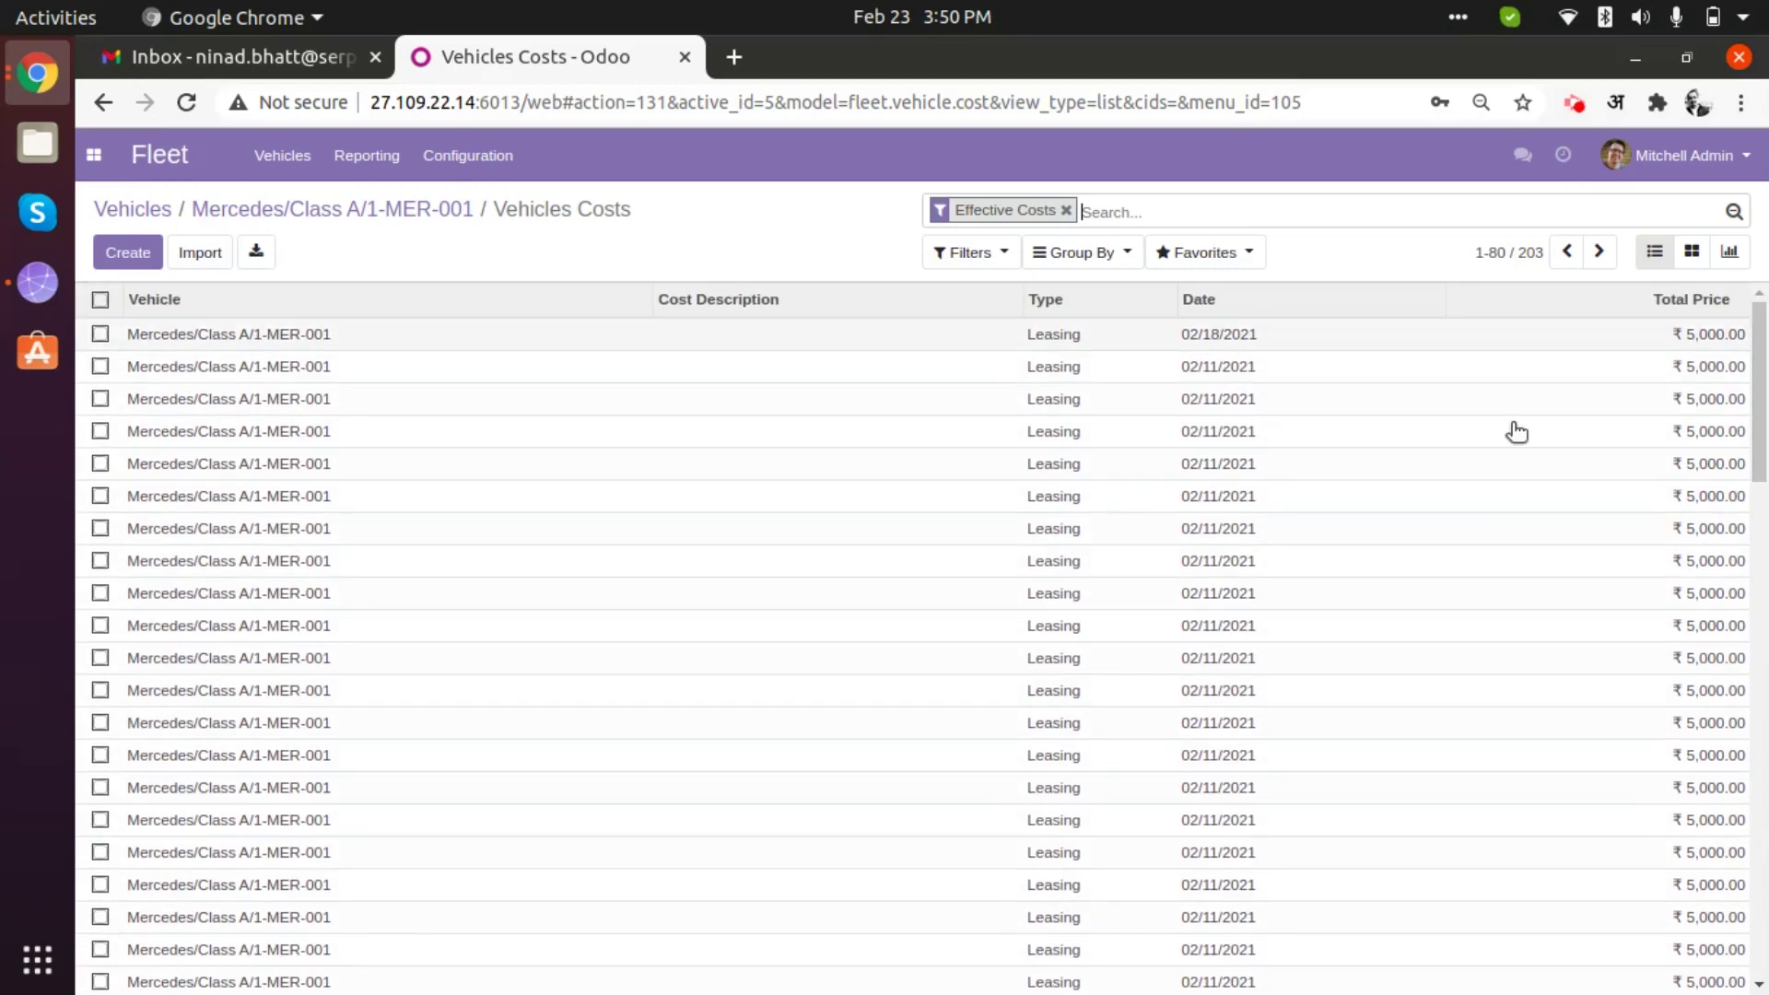
click(317, 213)
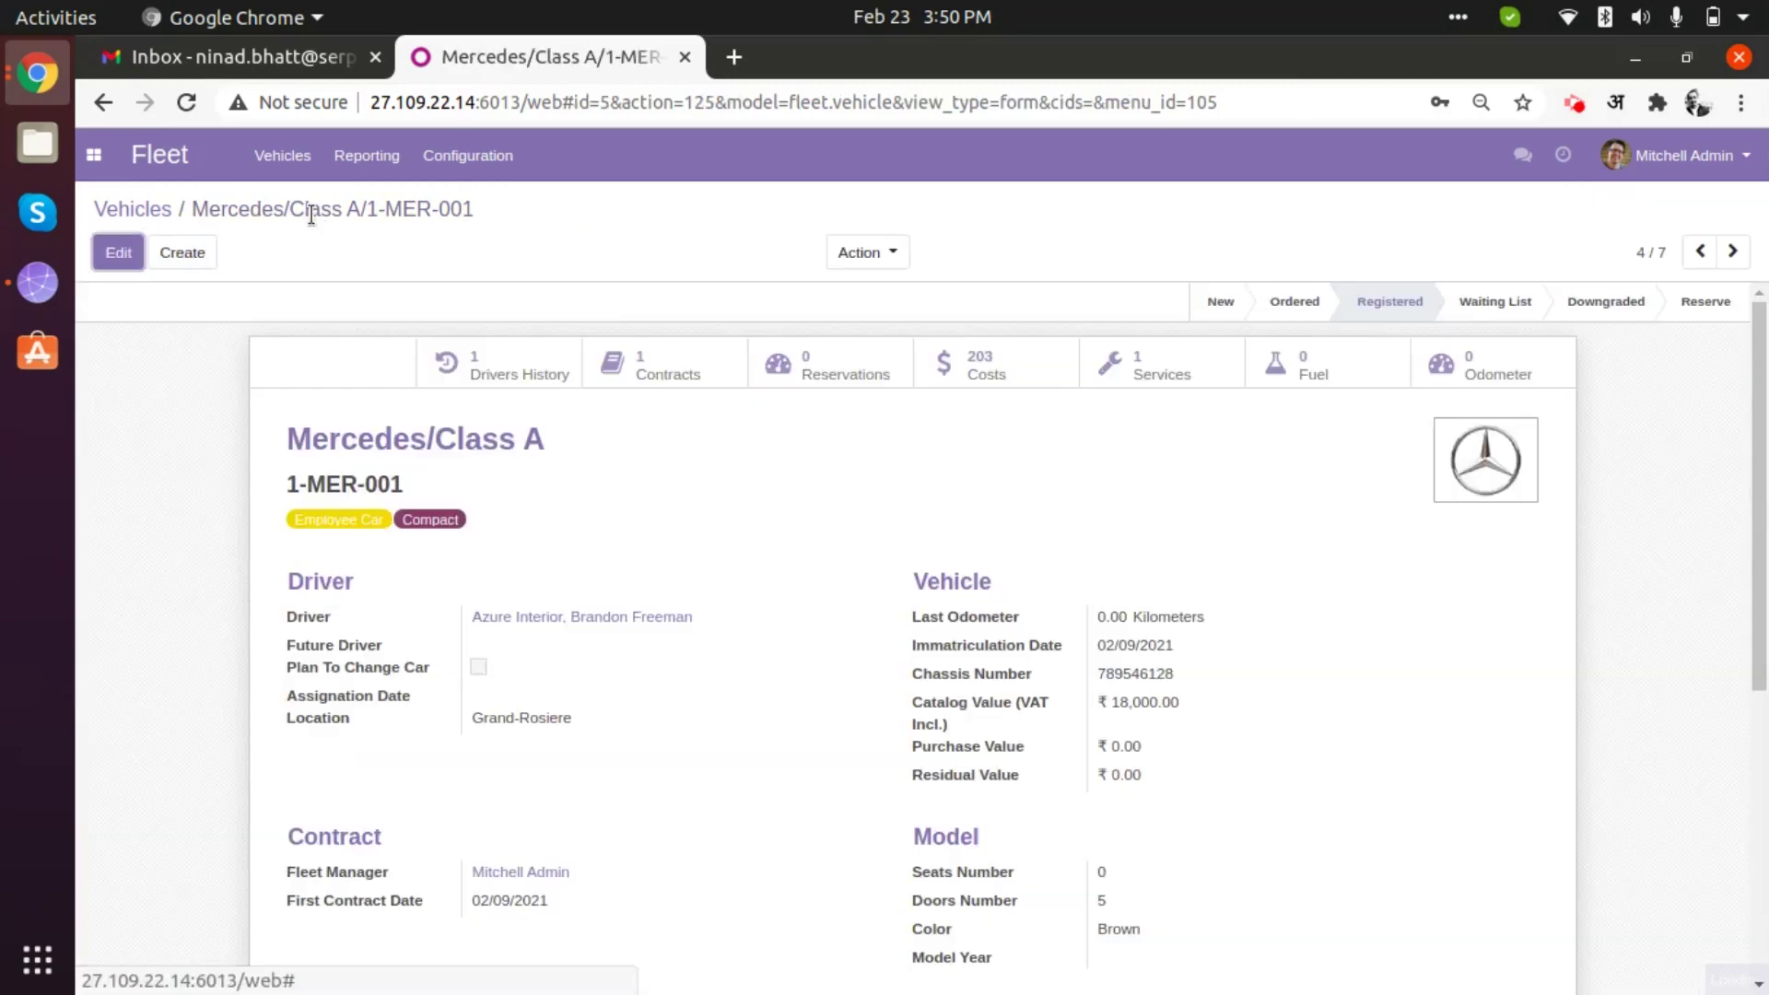
click(136, 210)
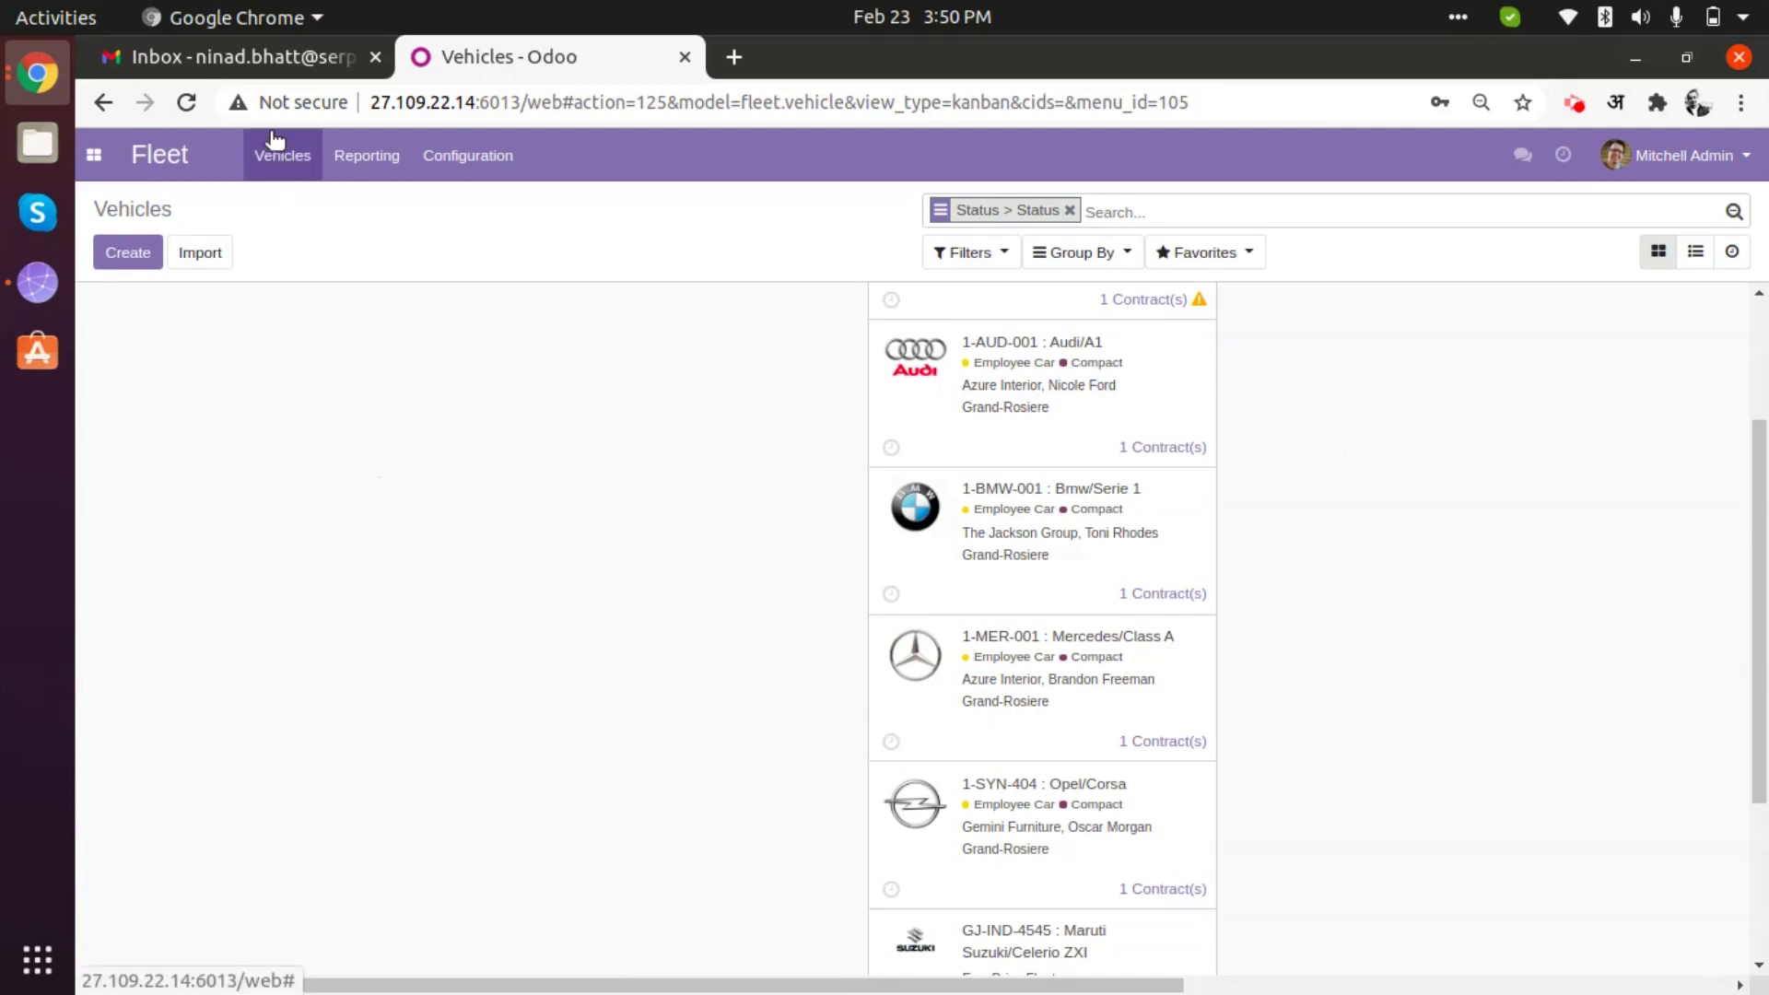
click(282, 155)
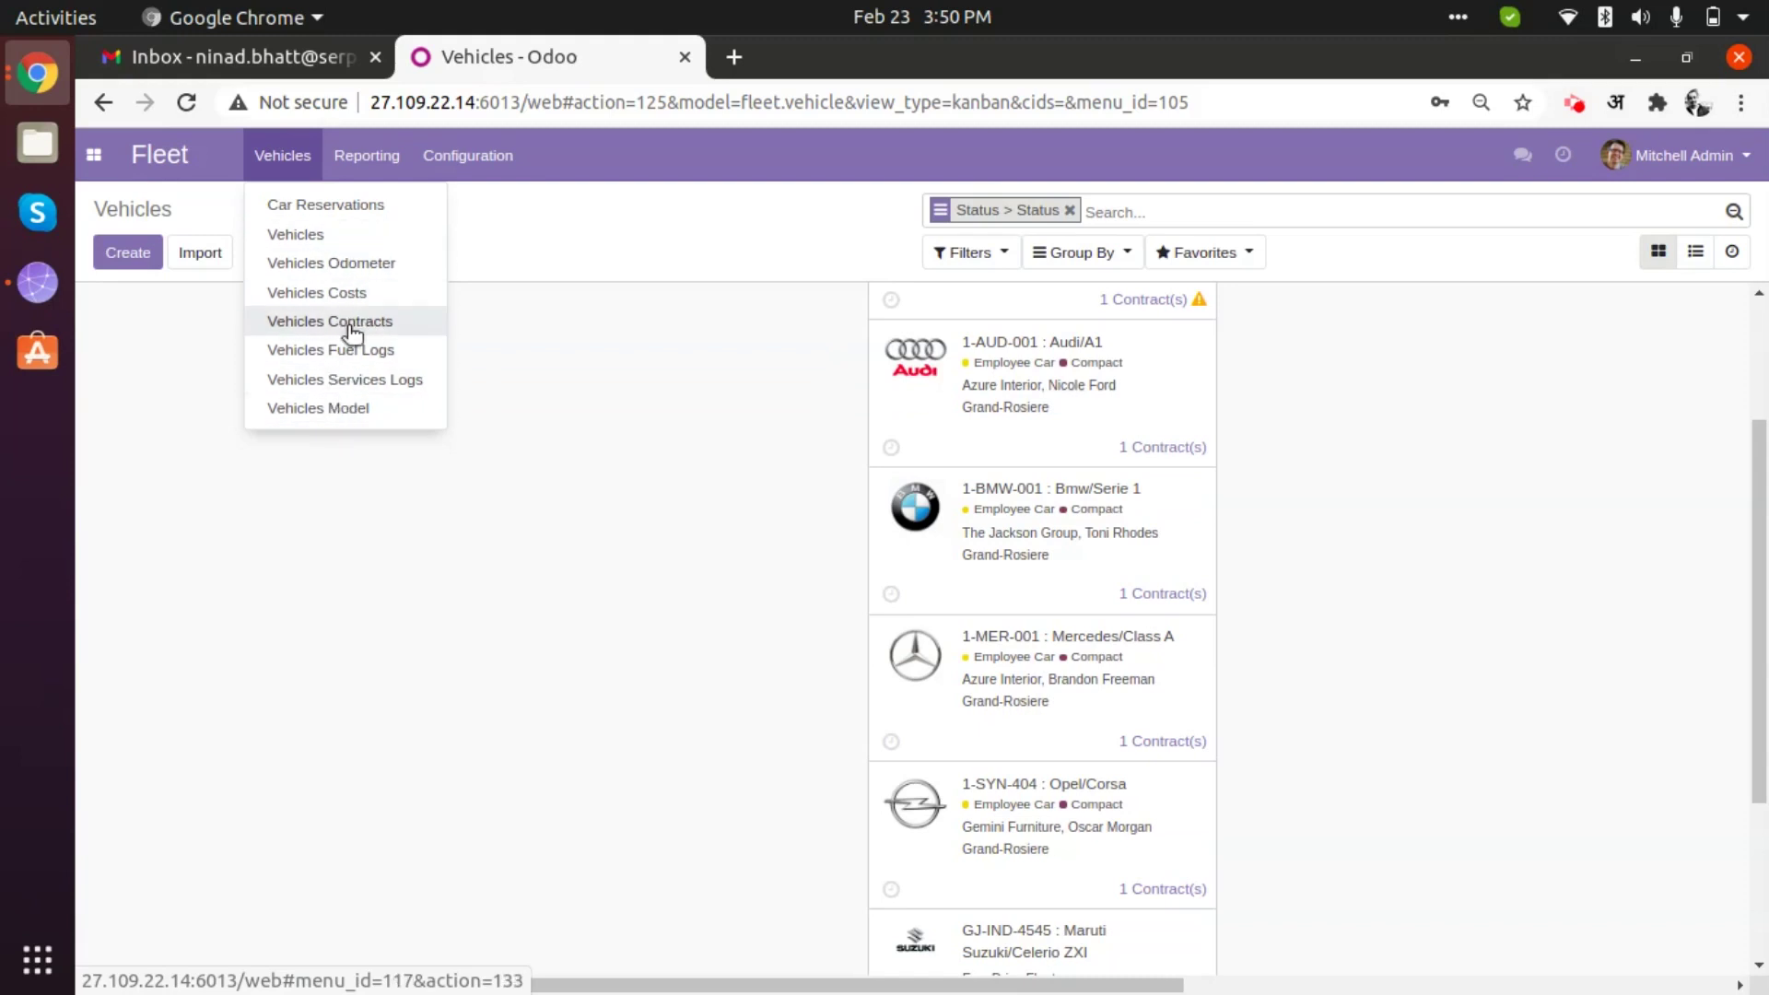
click(646, 518)
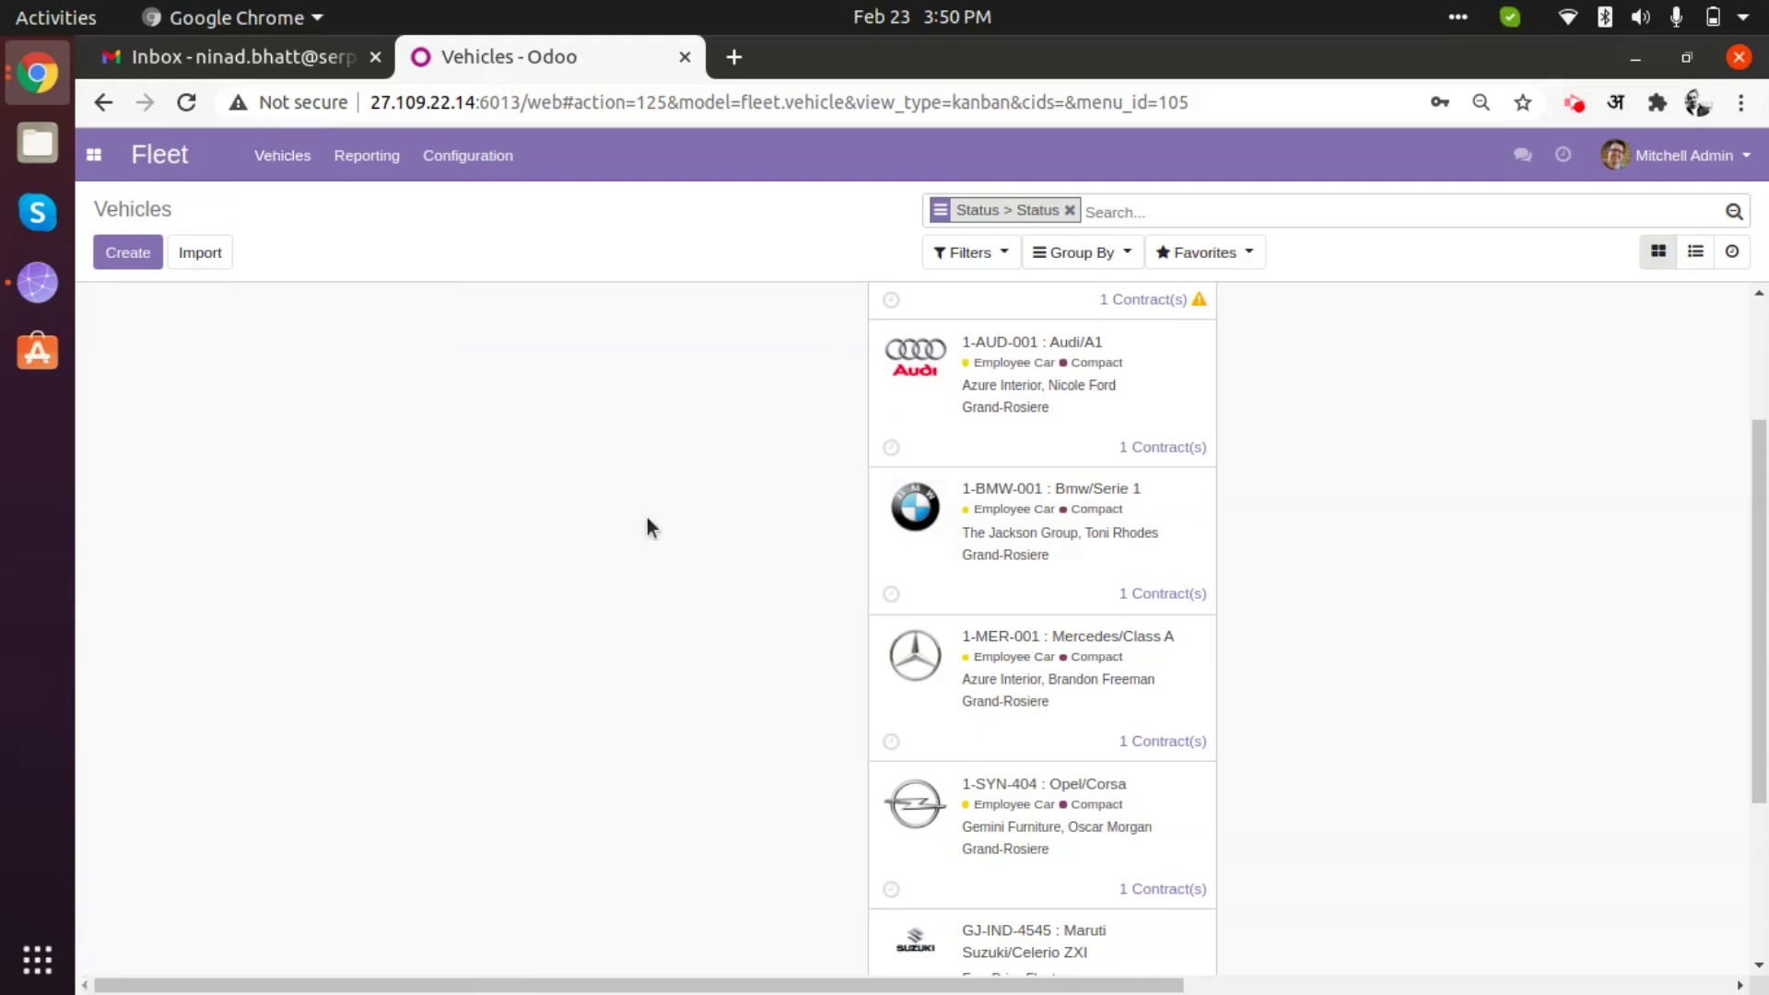
click(1572, 107)
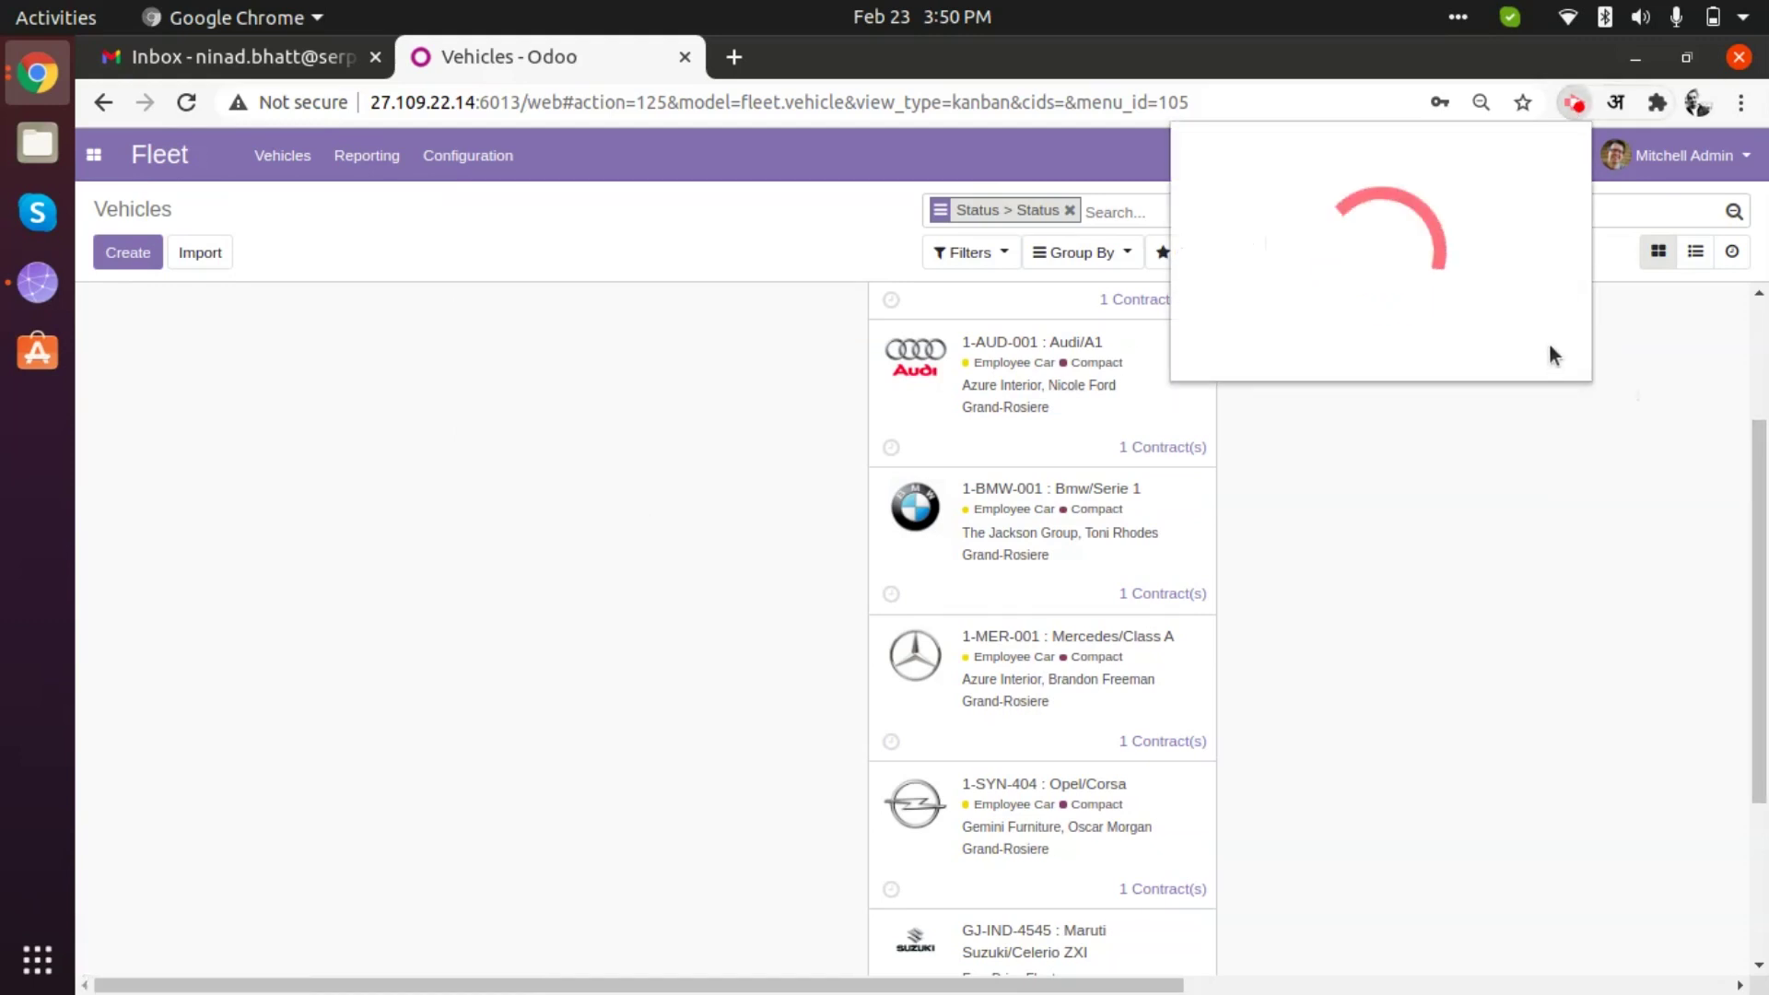